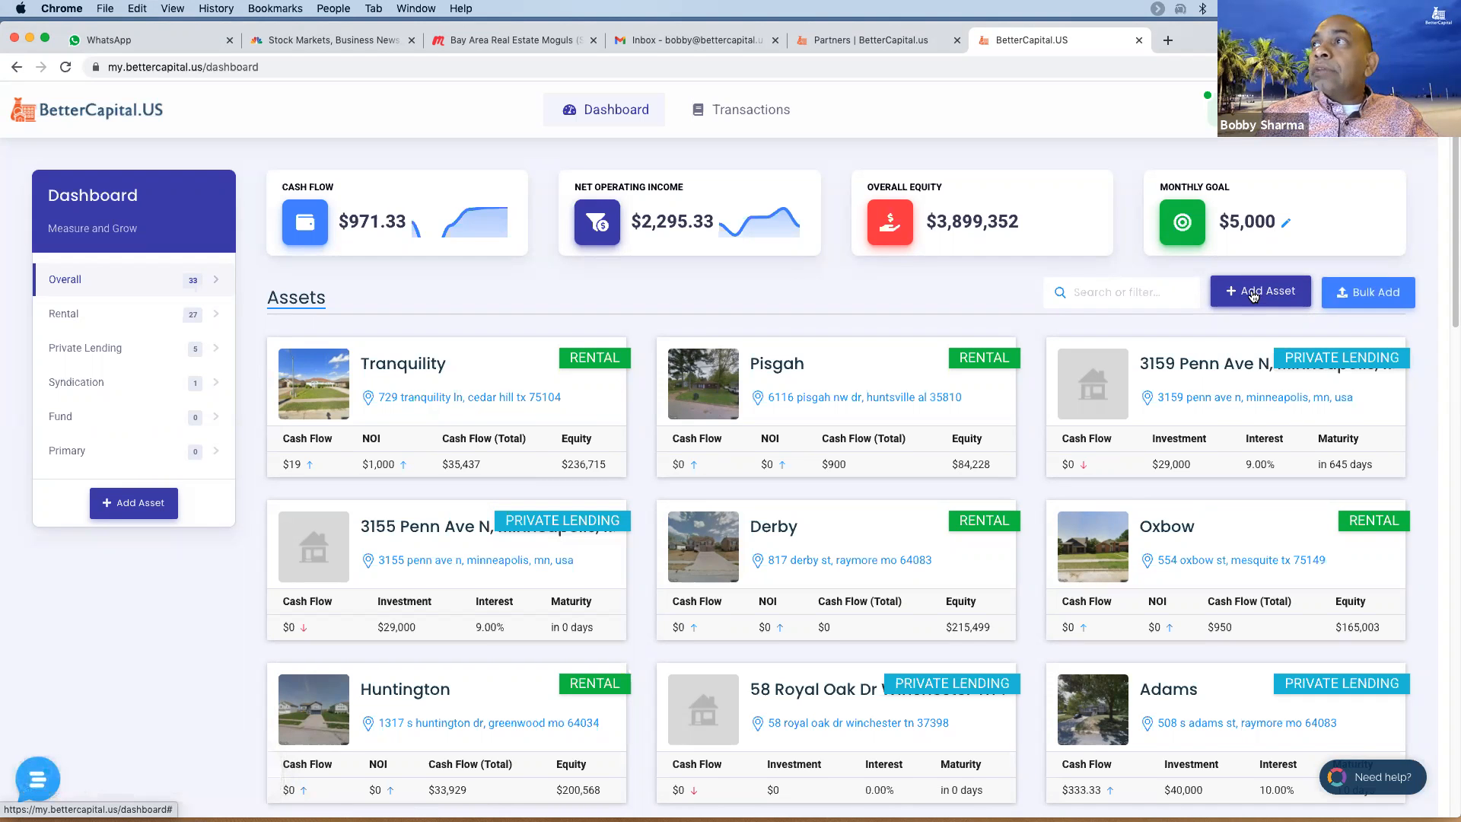
# - Bring up the Asset Lookup dialog from the dashboard's Add Asset button
pyautogui.click(1253, 295)
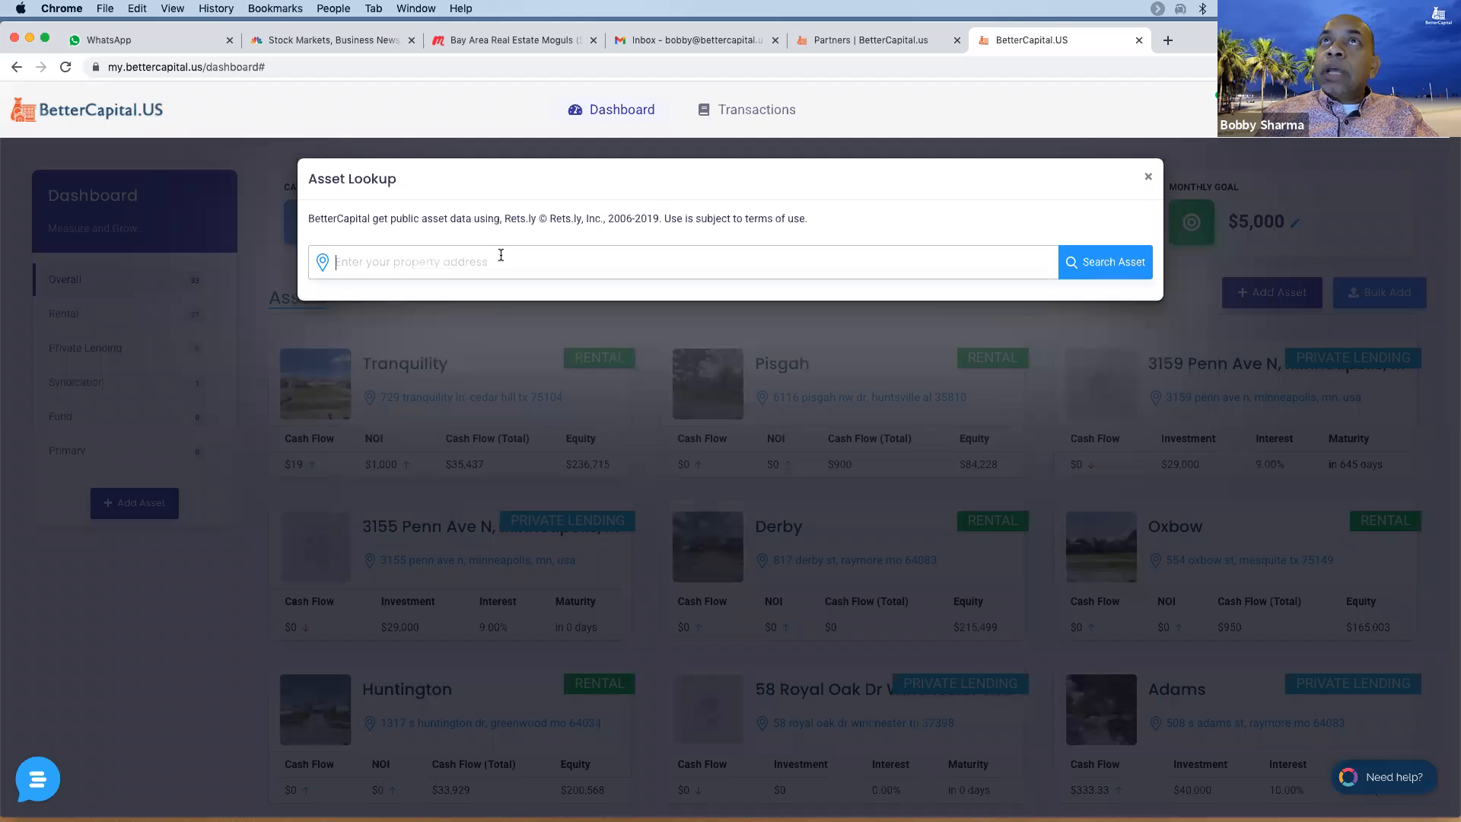
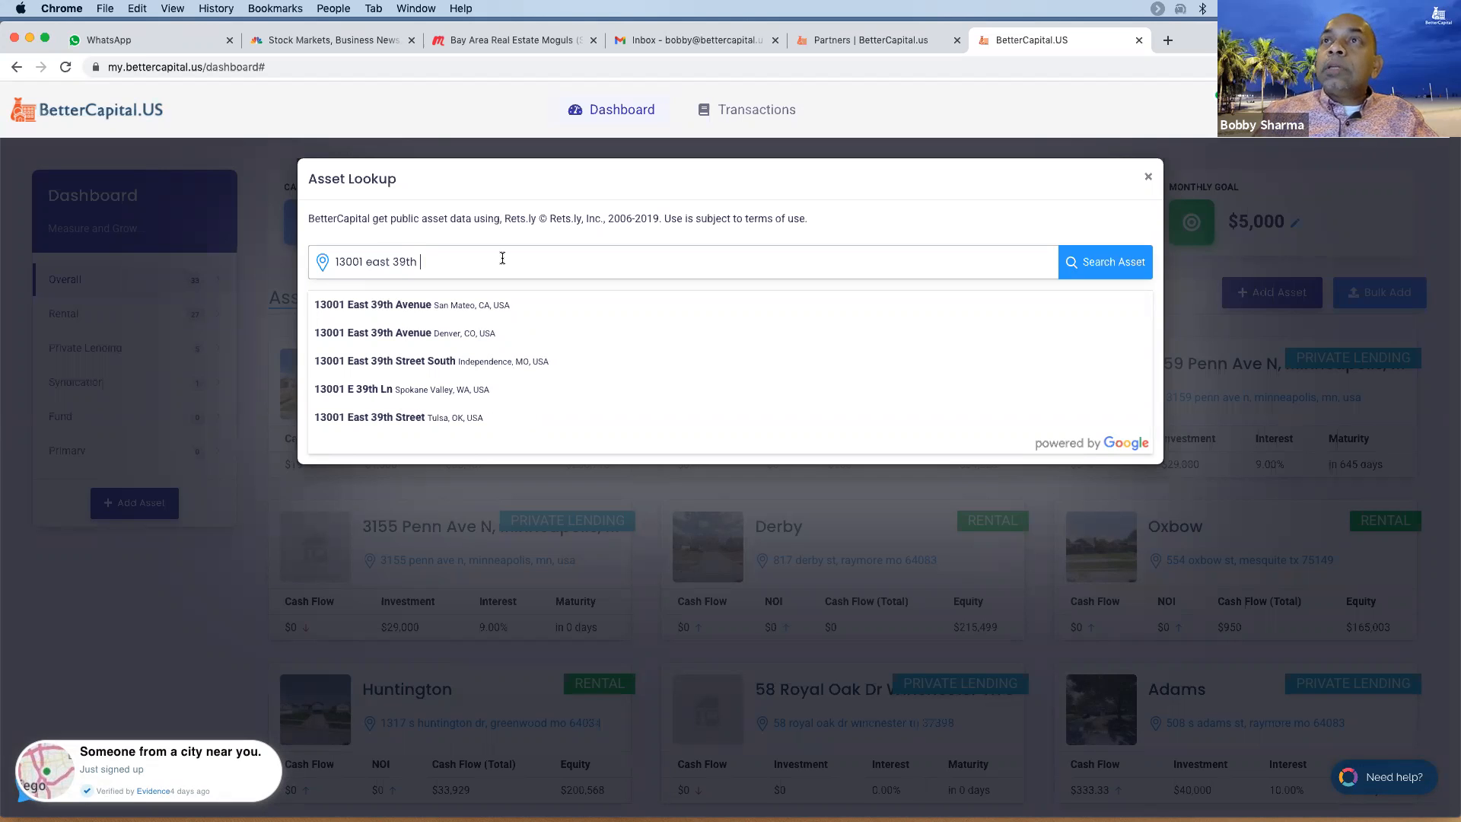
pyautogui.click(599, 350)
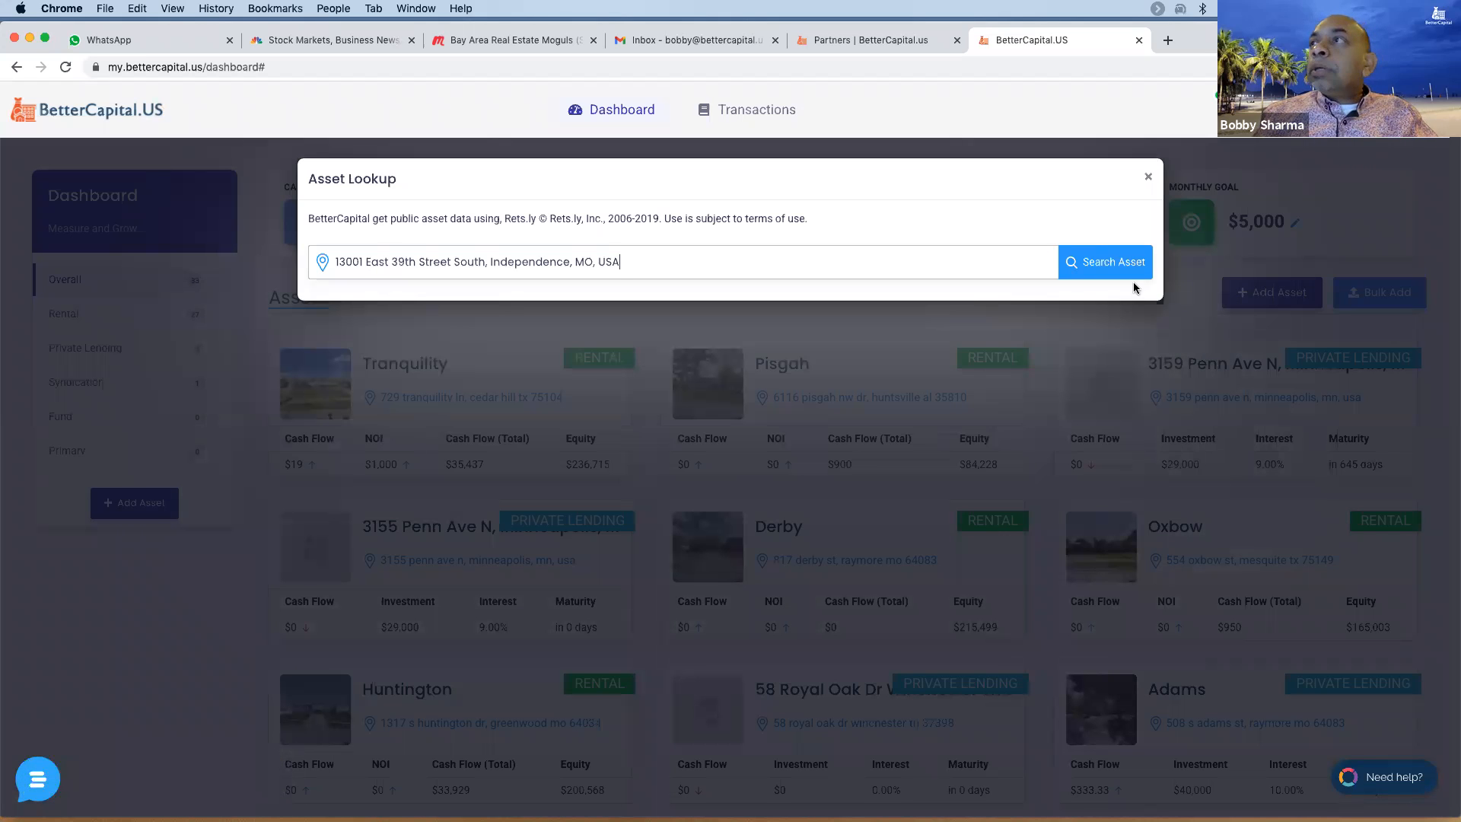
pyautogui.click(1113, 271)
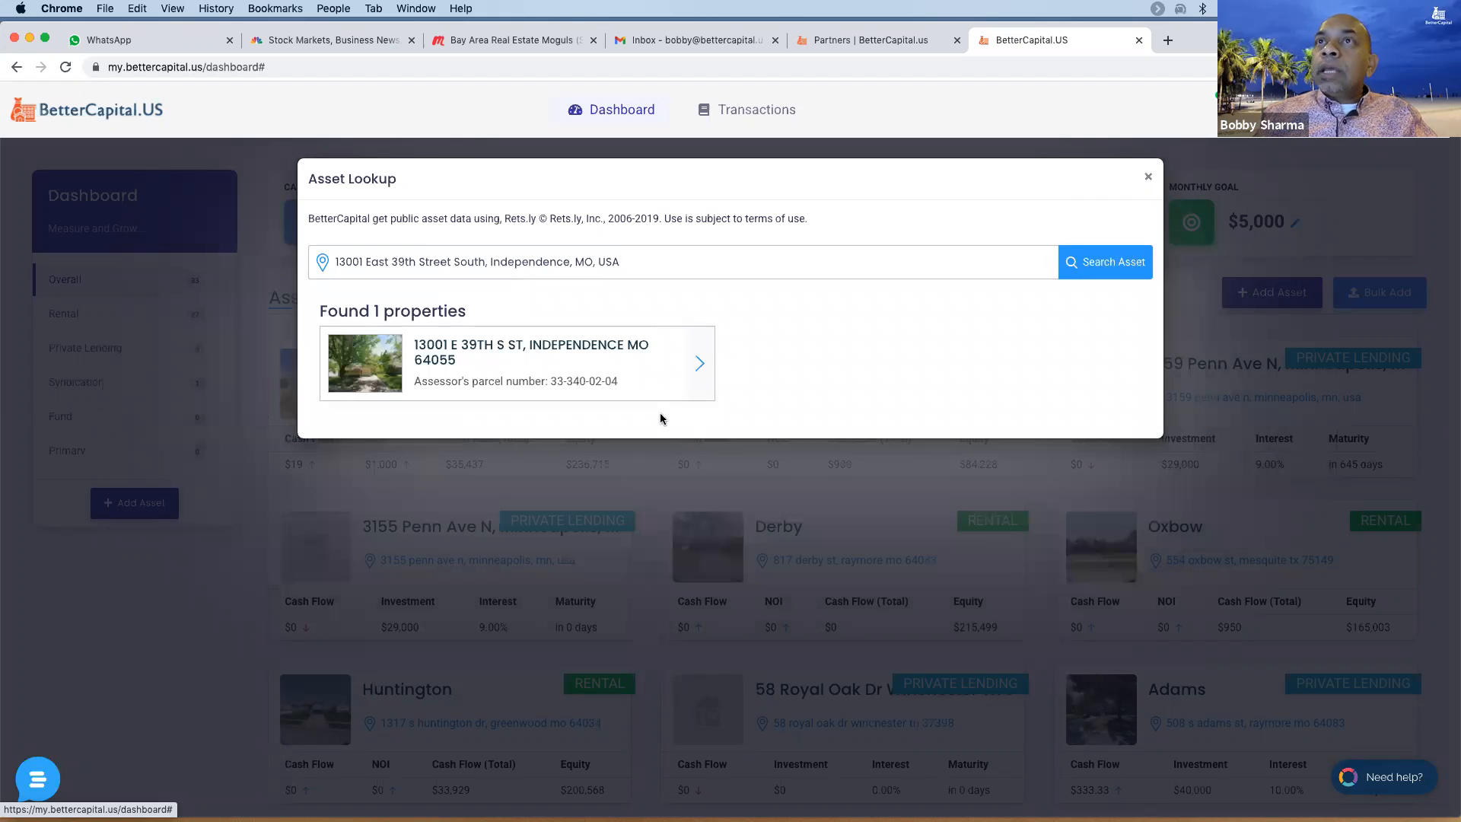
# - Start importing the found property with asset type Rental
pyautogui.click(705, 359)
pyautogui.click(761, 415)
pyautogui.click(733, 431)
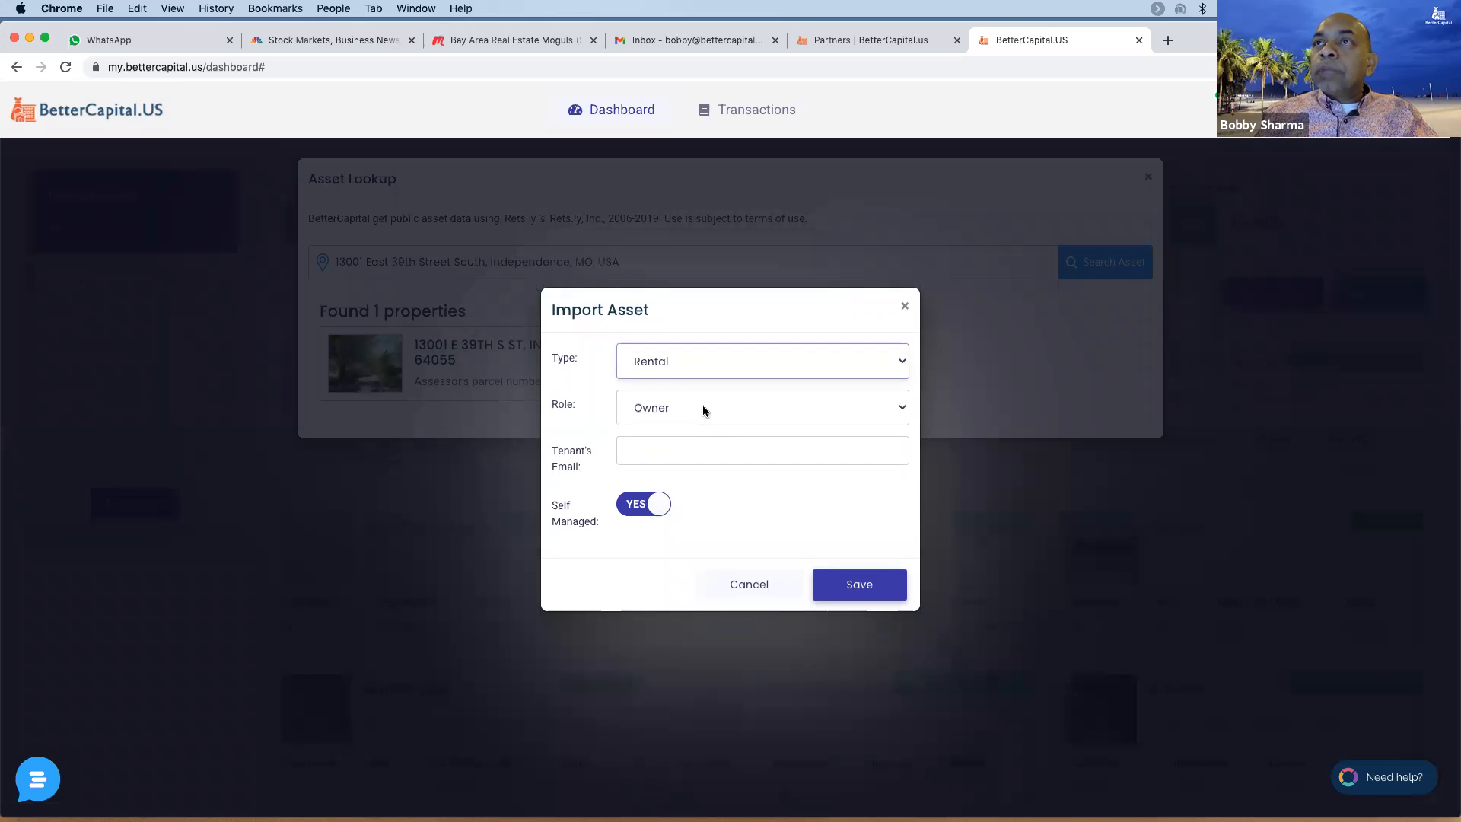
# - Save the import with the suggested tenant e-mail, Self Managed NO, and platform Cozy.co
pyautogui.click(732, 449)
pyautogui.click(759, 486)
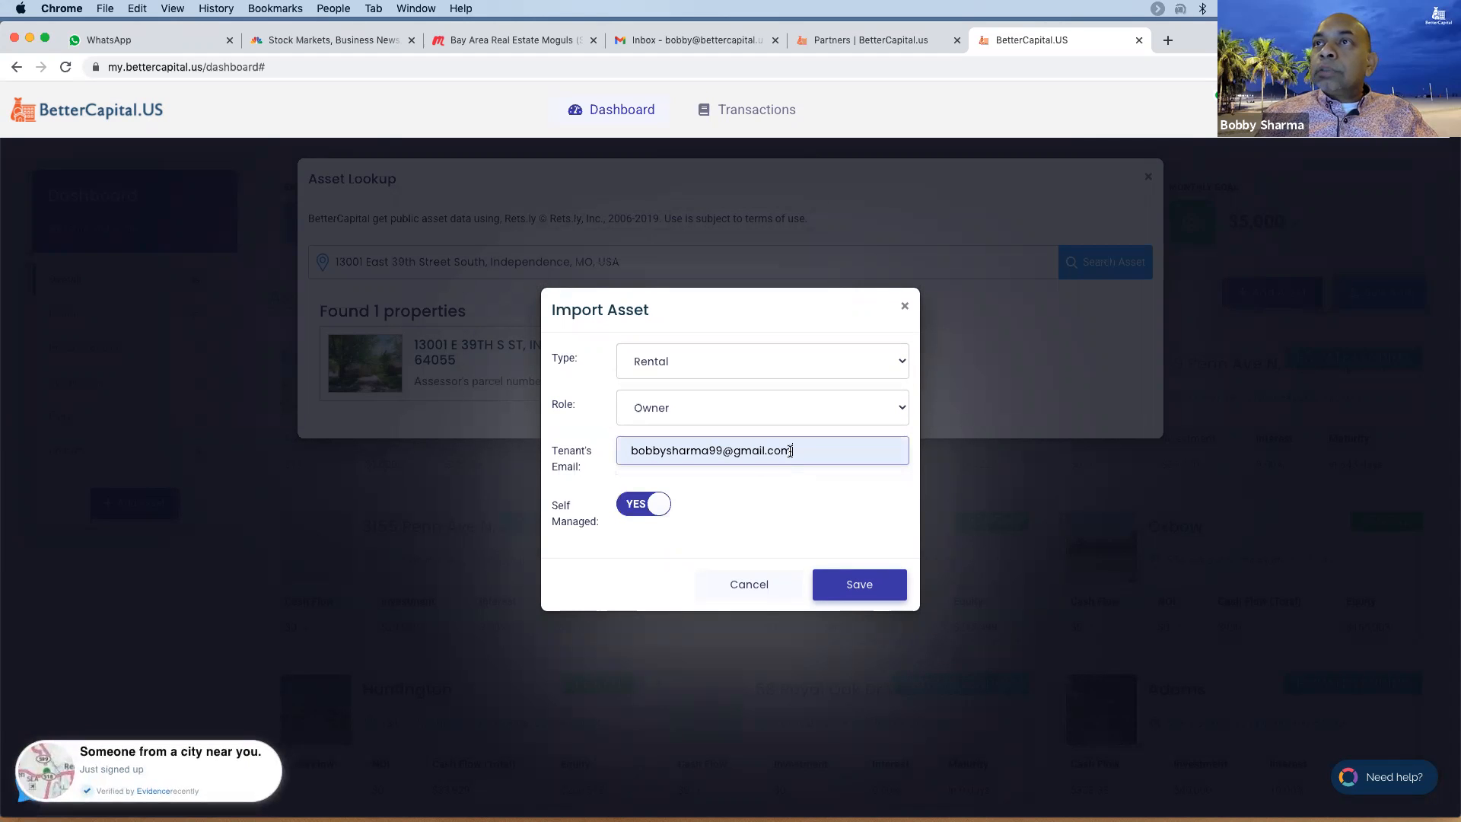
pyautogui.click(631, 509)
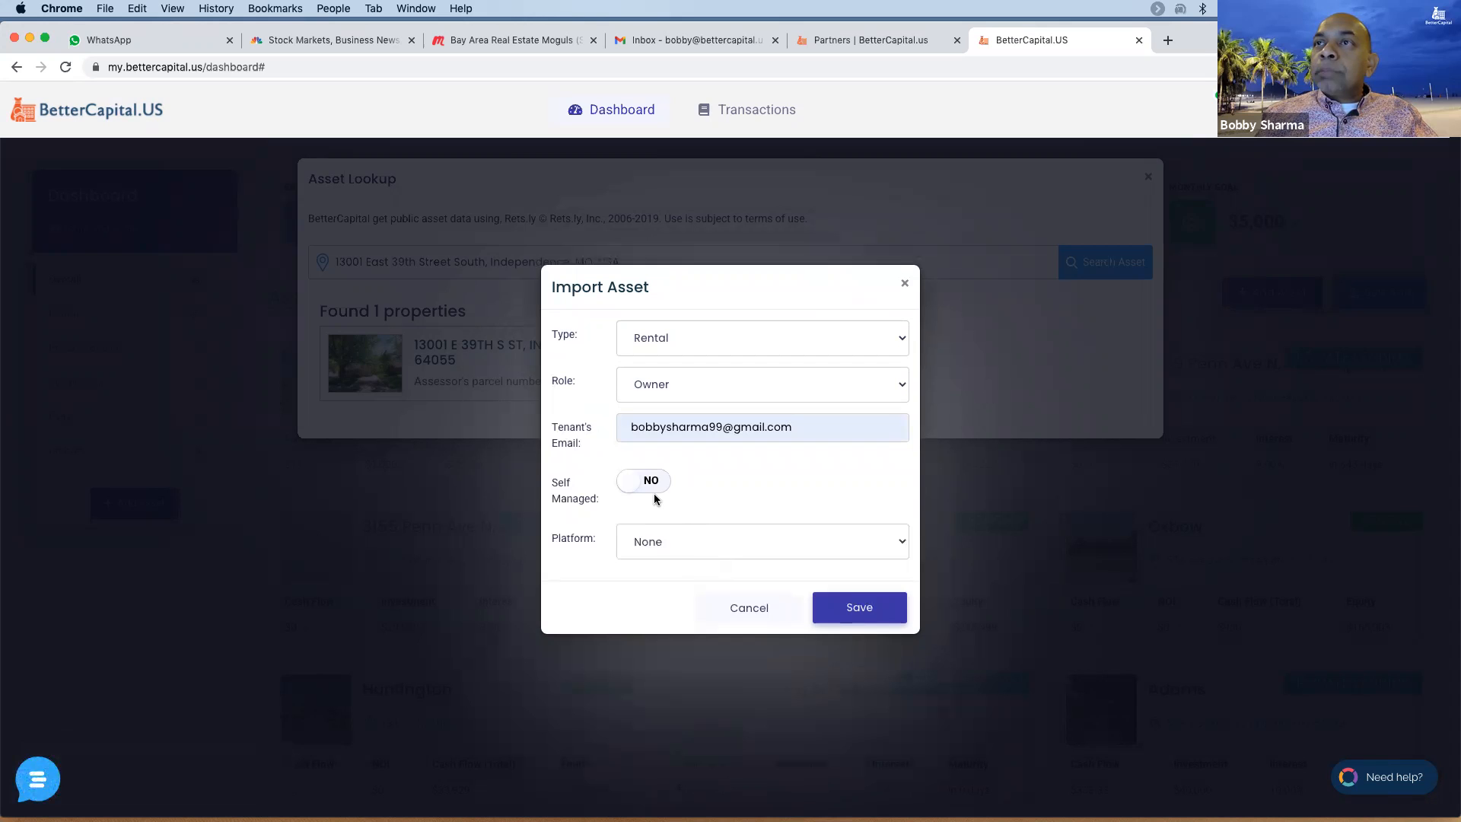
pyautogui.click(713, 548)
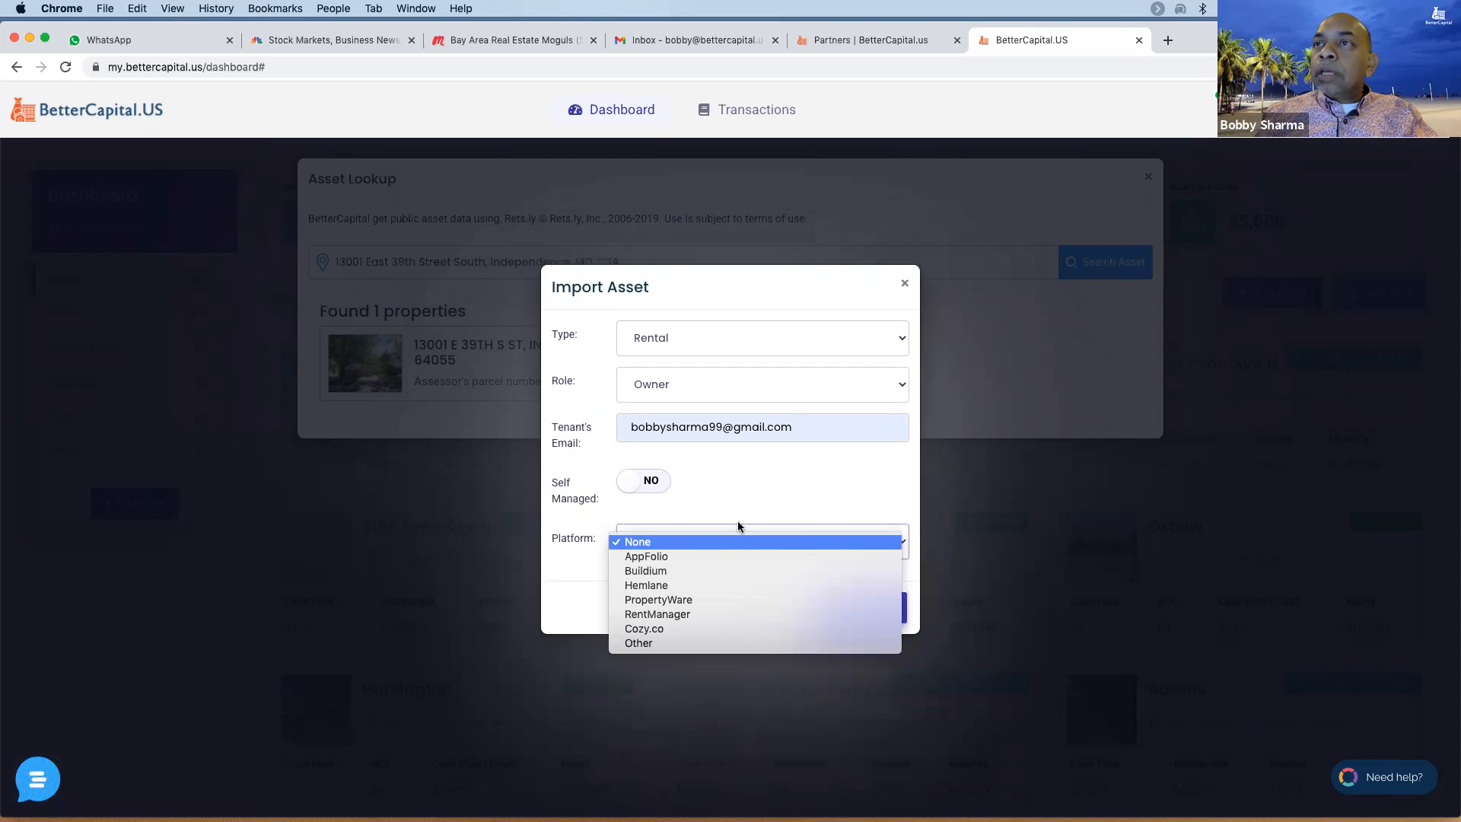
pyautogui.click(720, 627)
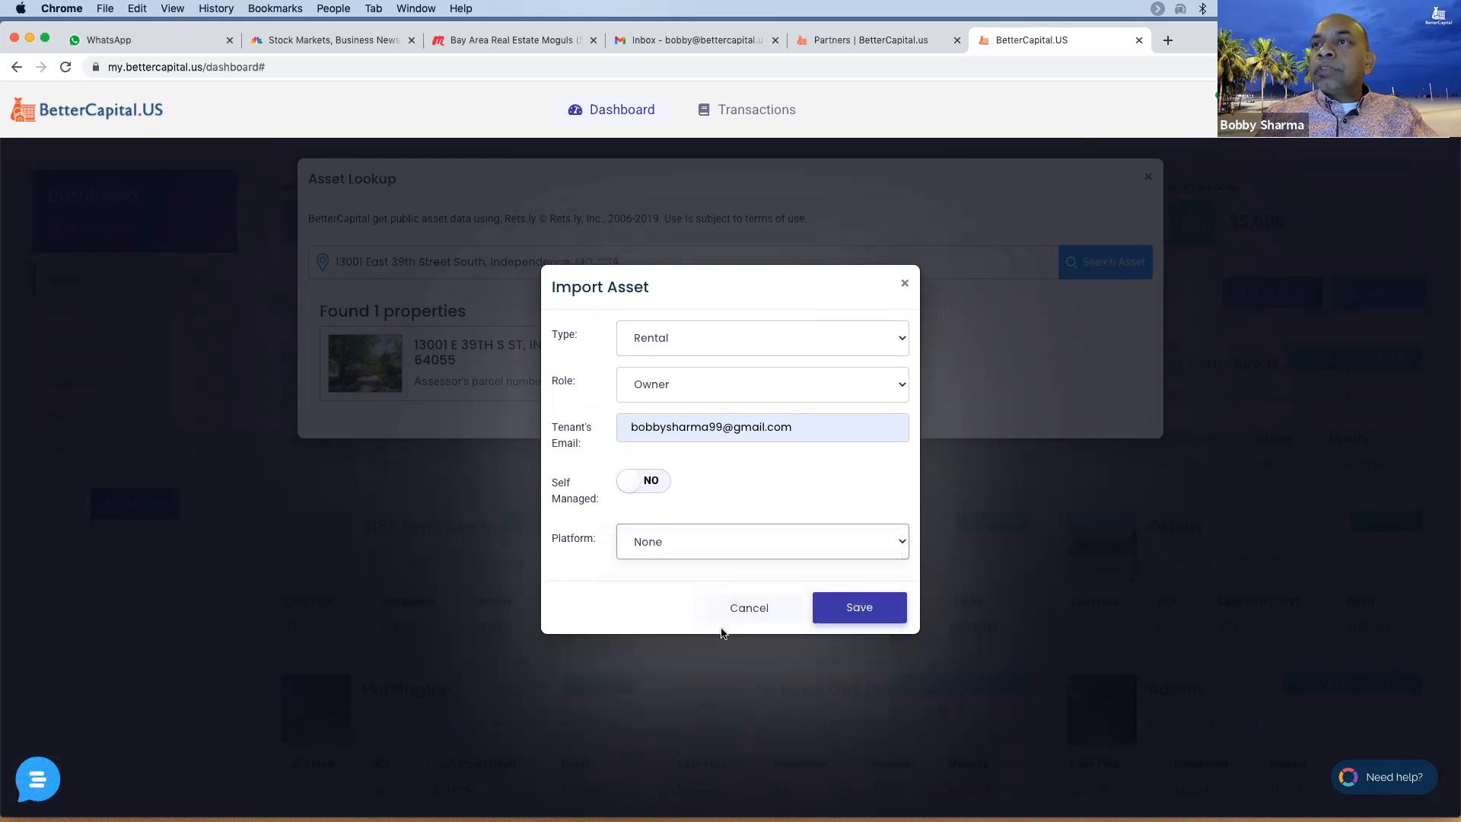
pyautogui.click(850, 611)
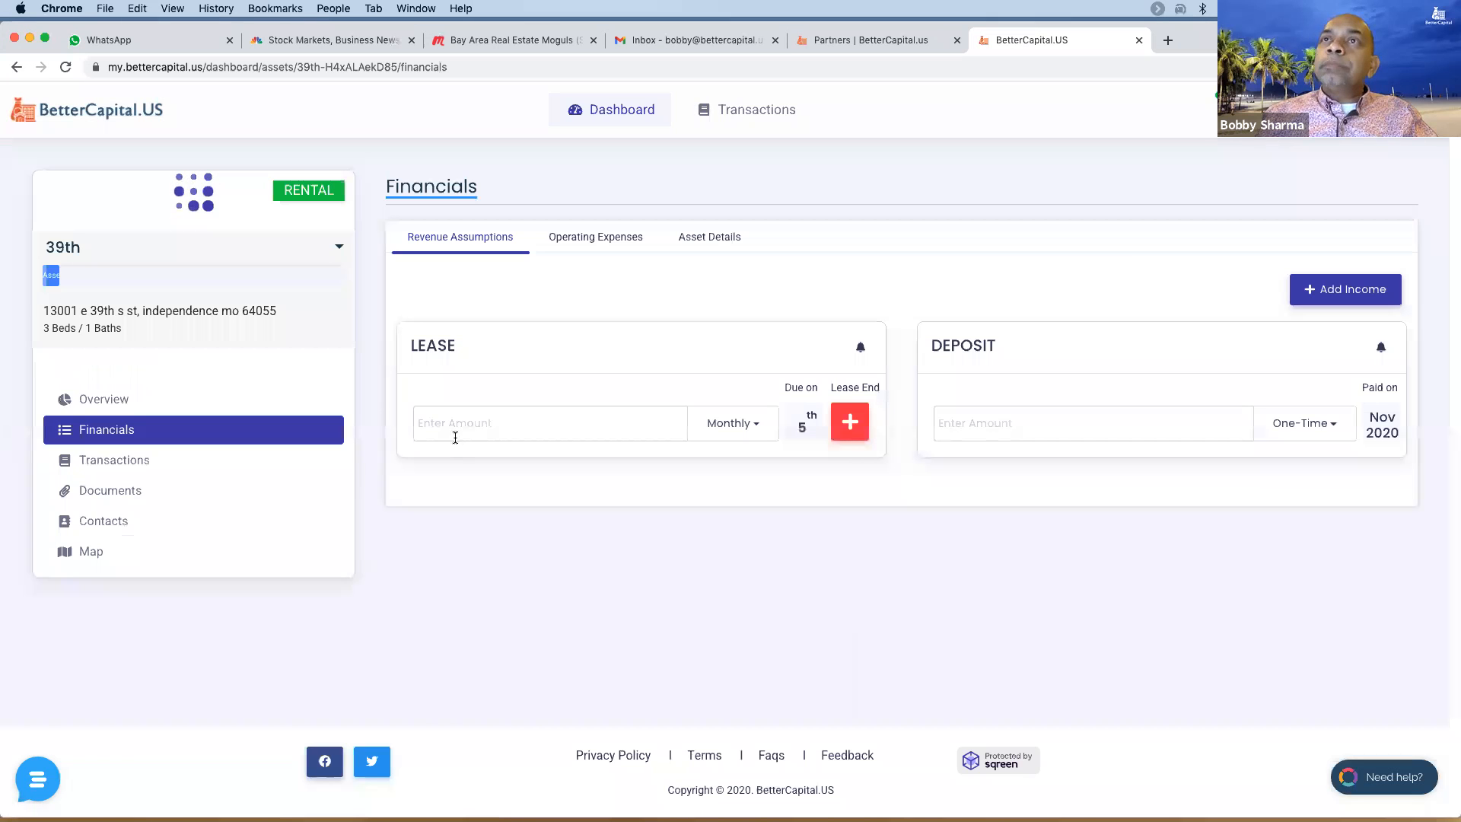
# - Enter a $1,000 monthly lease with rent due on the 1st
pyautogui.click(468, 419)
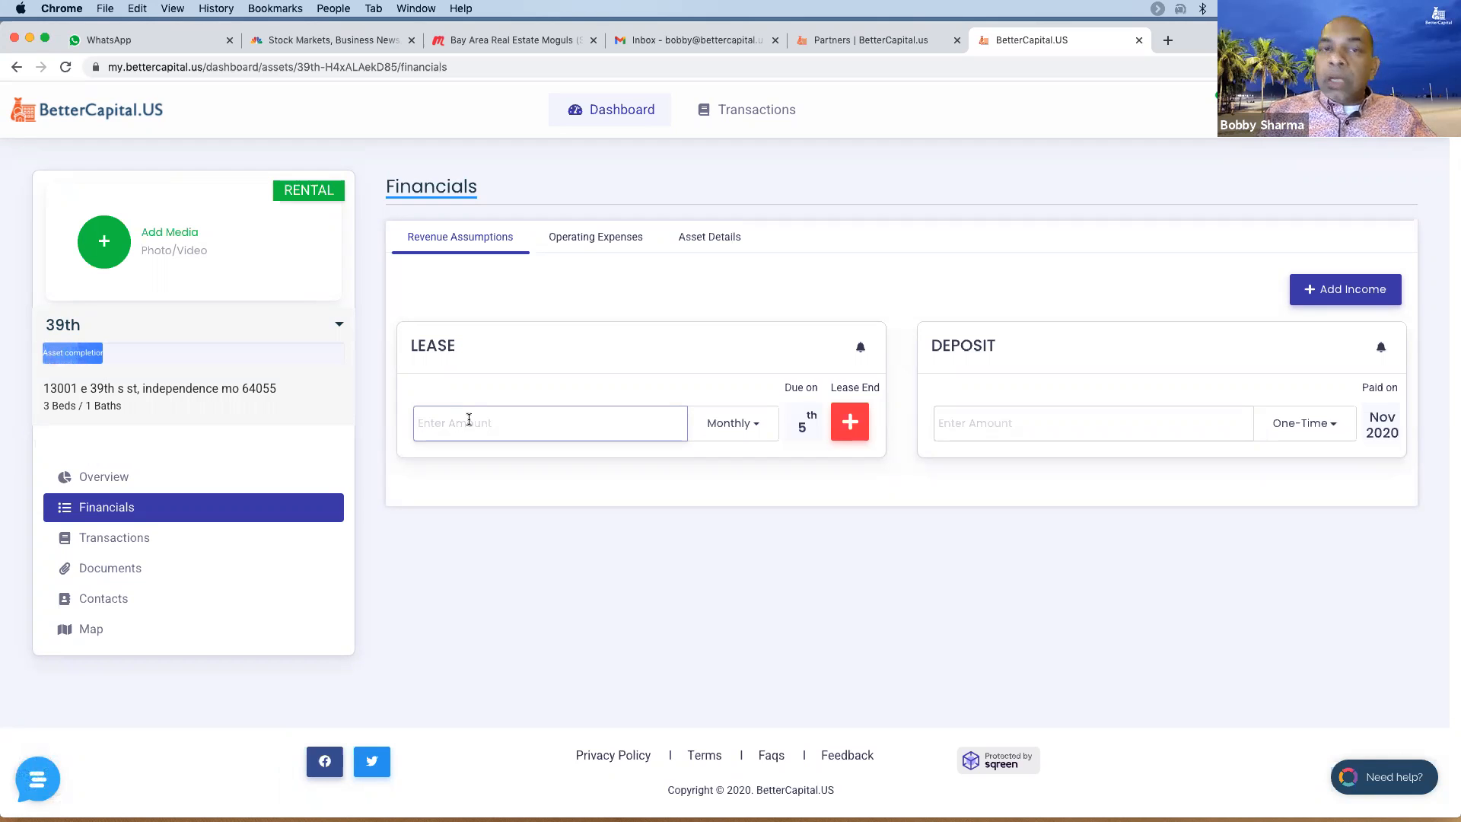
pyautogui.write('5')
pyautogui.press('BackSpace')
pyautogui.write('10')
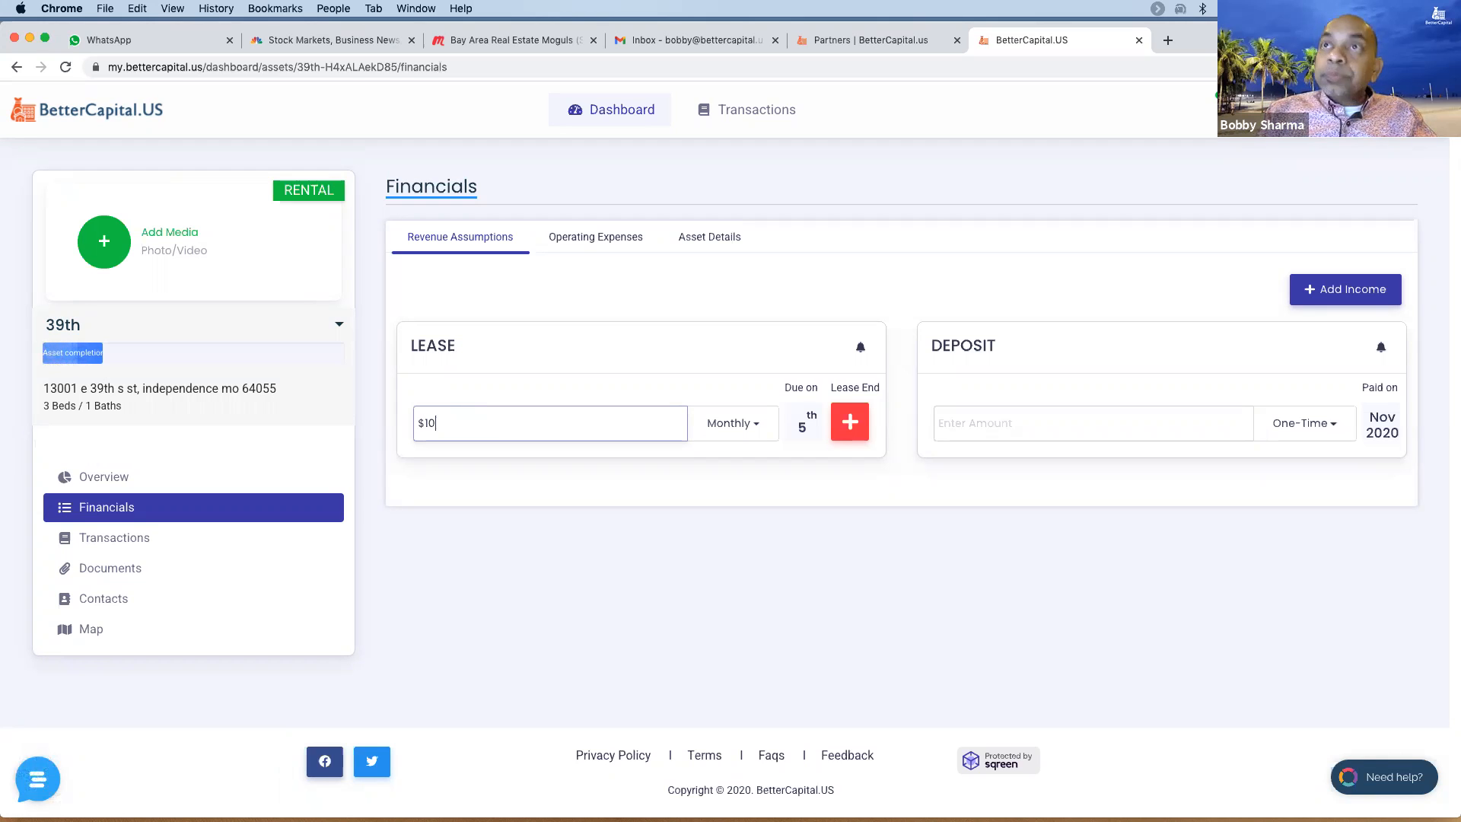
pyautogui.press('Tab')
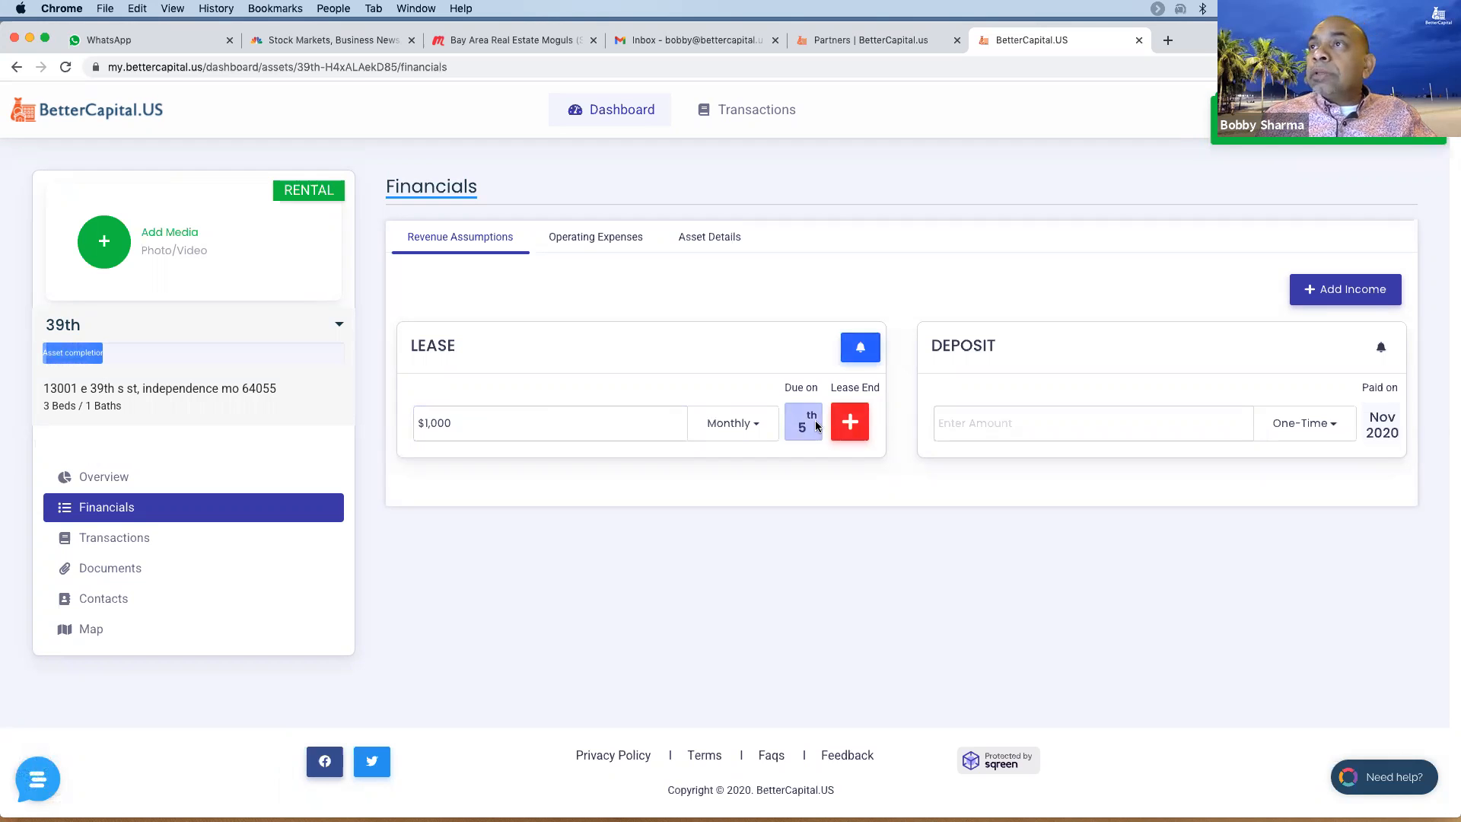
pyautogui.click(798, 426)
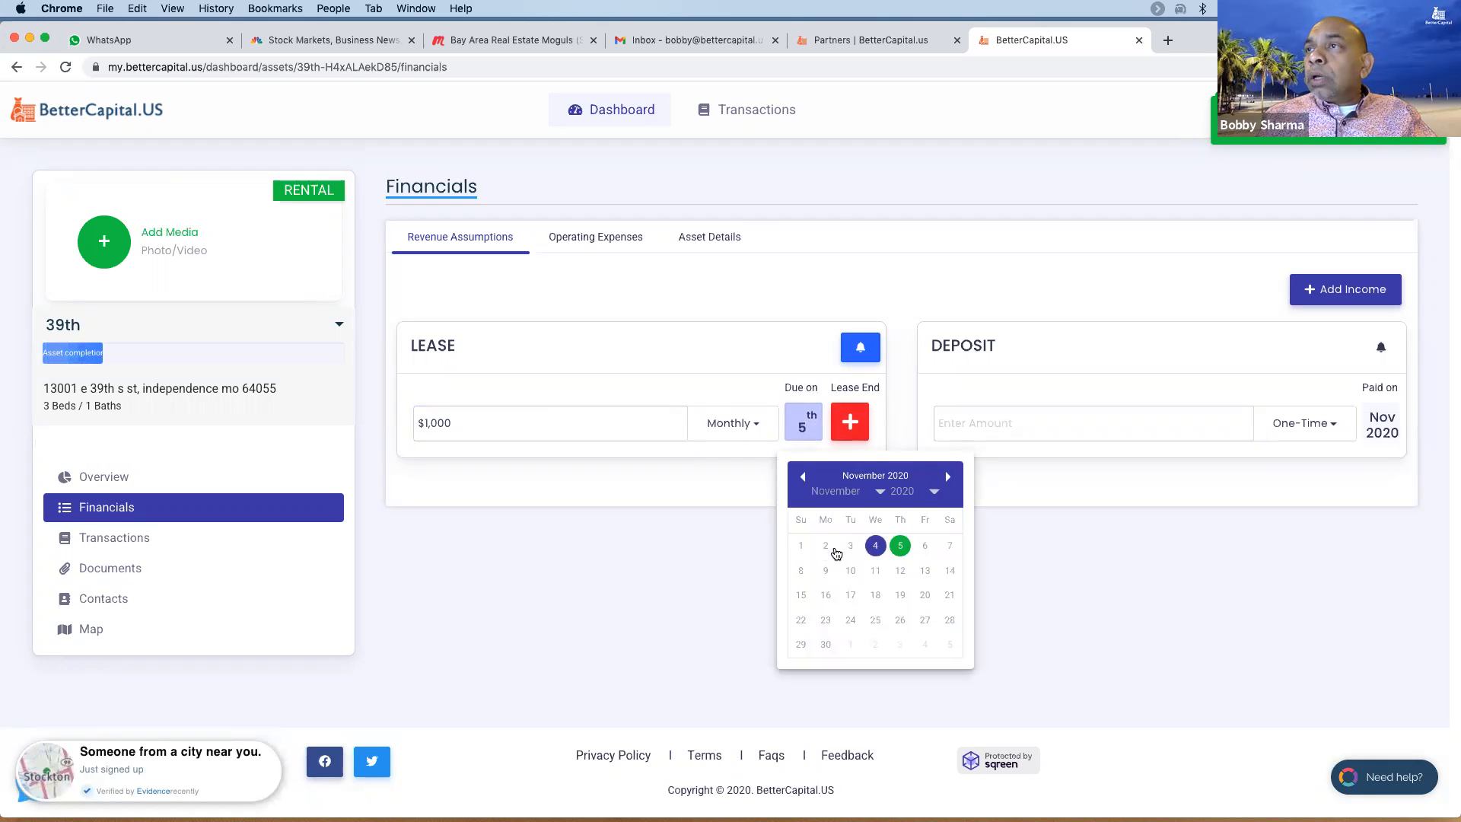
pyautogui.click(801, 545)
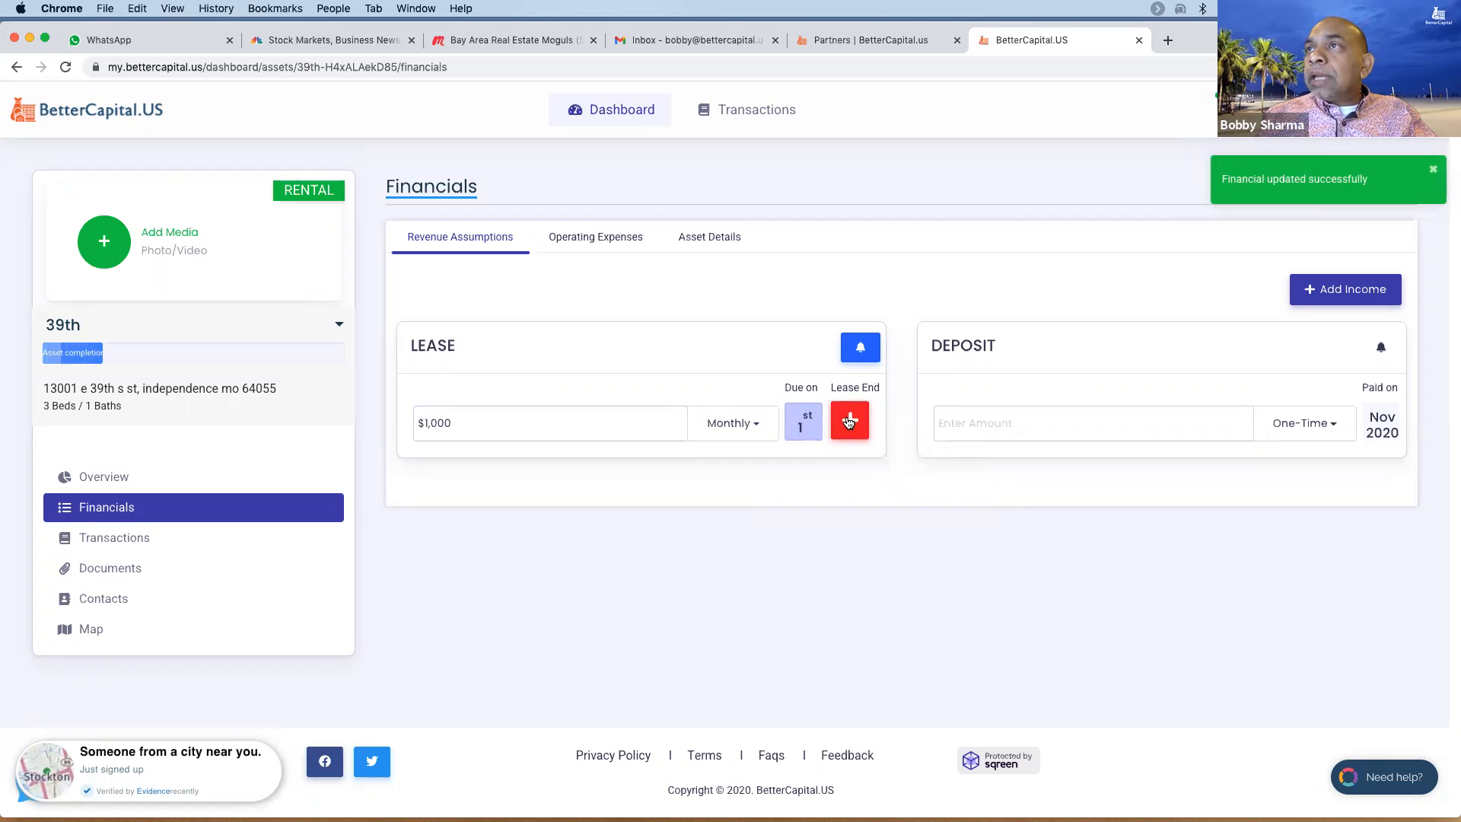
# - Set the lease end to November 2021 and enter a $2,000 deposit
pyautogui.click(850, 420)
pyautogui.click(978, 492)
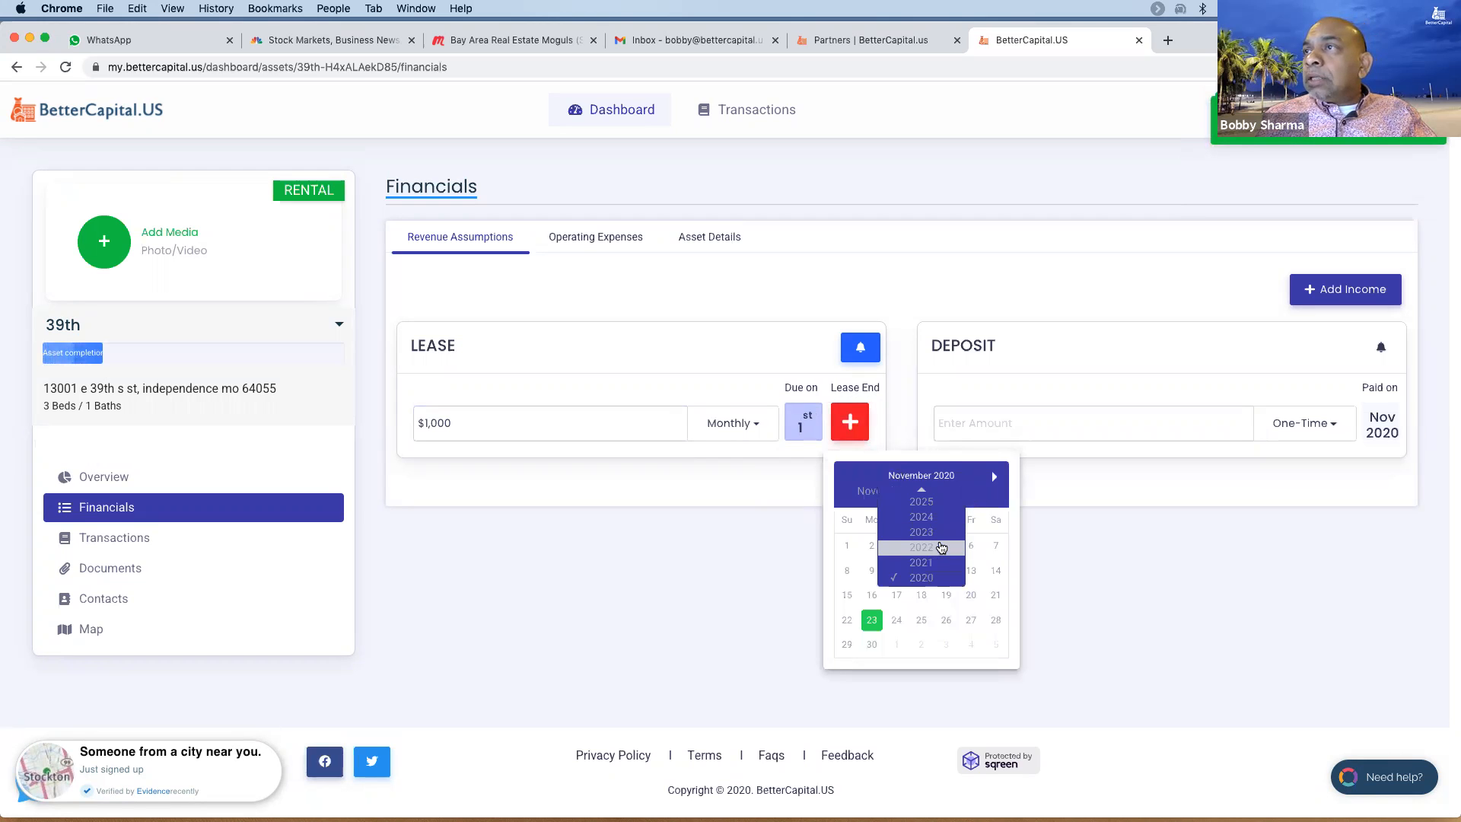
pyautogui.click(930, 565)
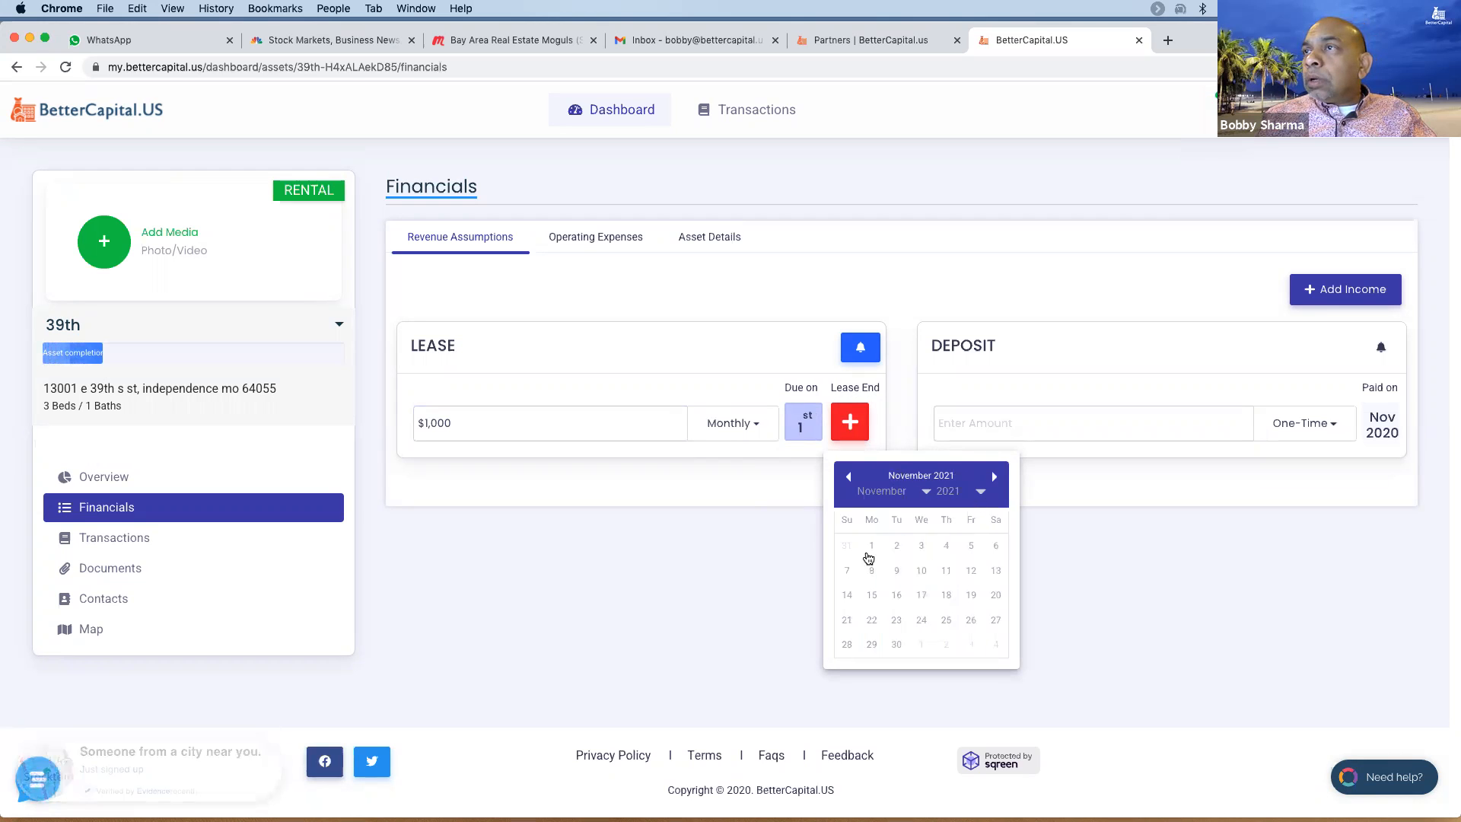
pyautogui.click(895, 646)
pyautogui.click(1001, 423)
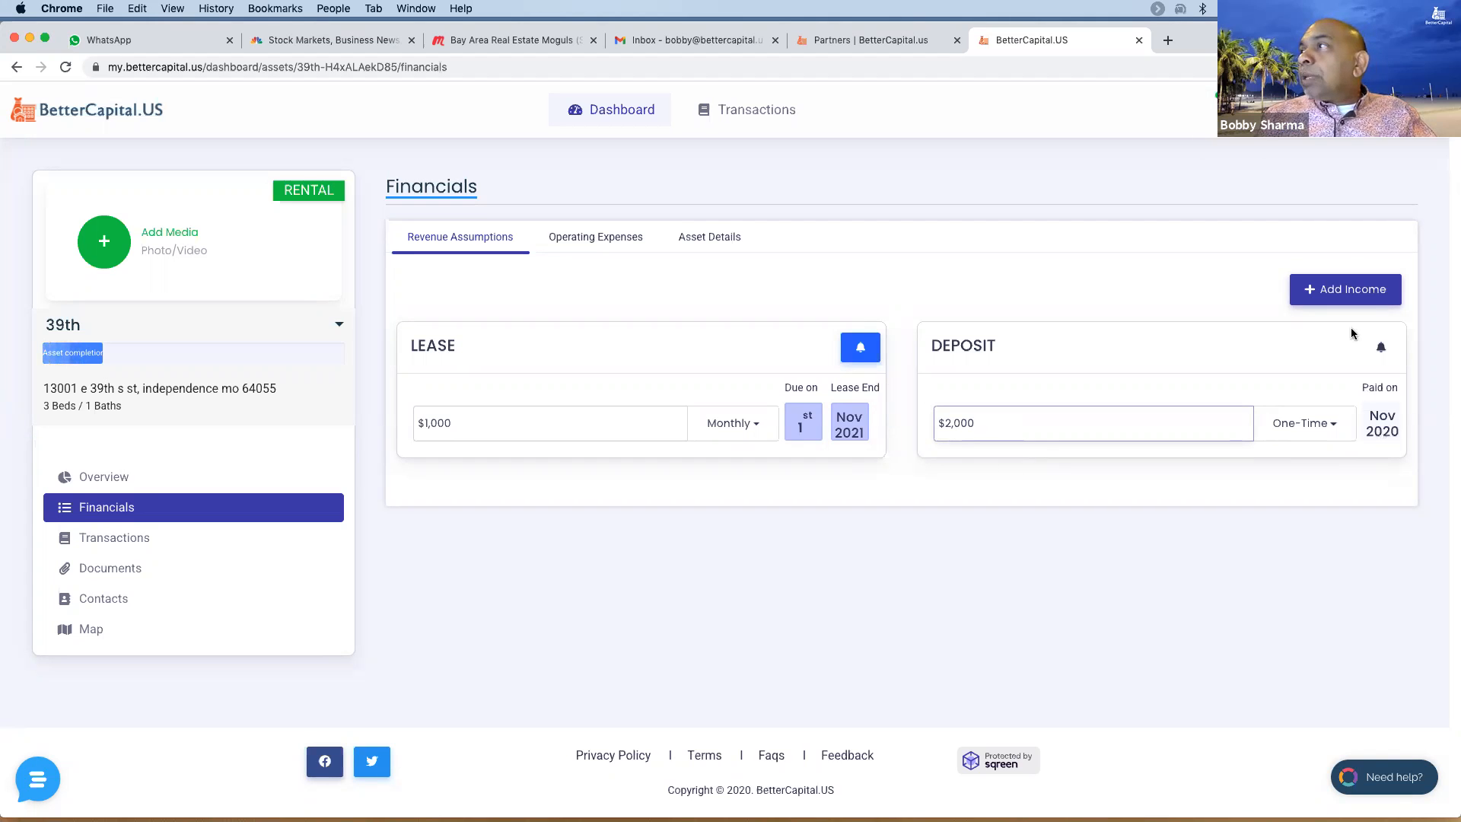
pyautogui.click(573, 242)
# - Enter the $900 yearly tax with a due date of January 15
pyautogui.click(546, 430)
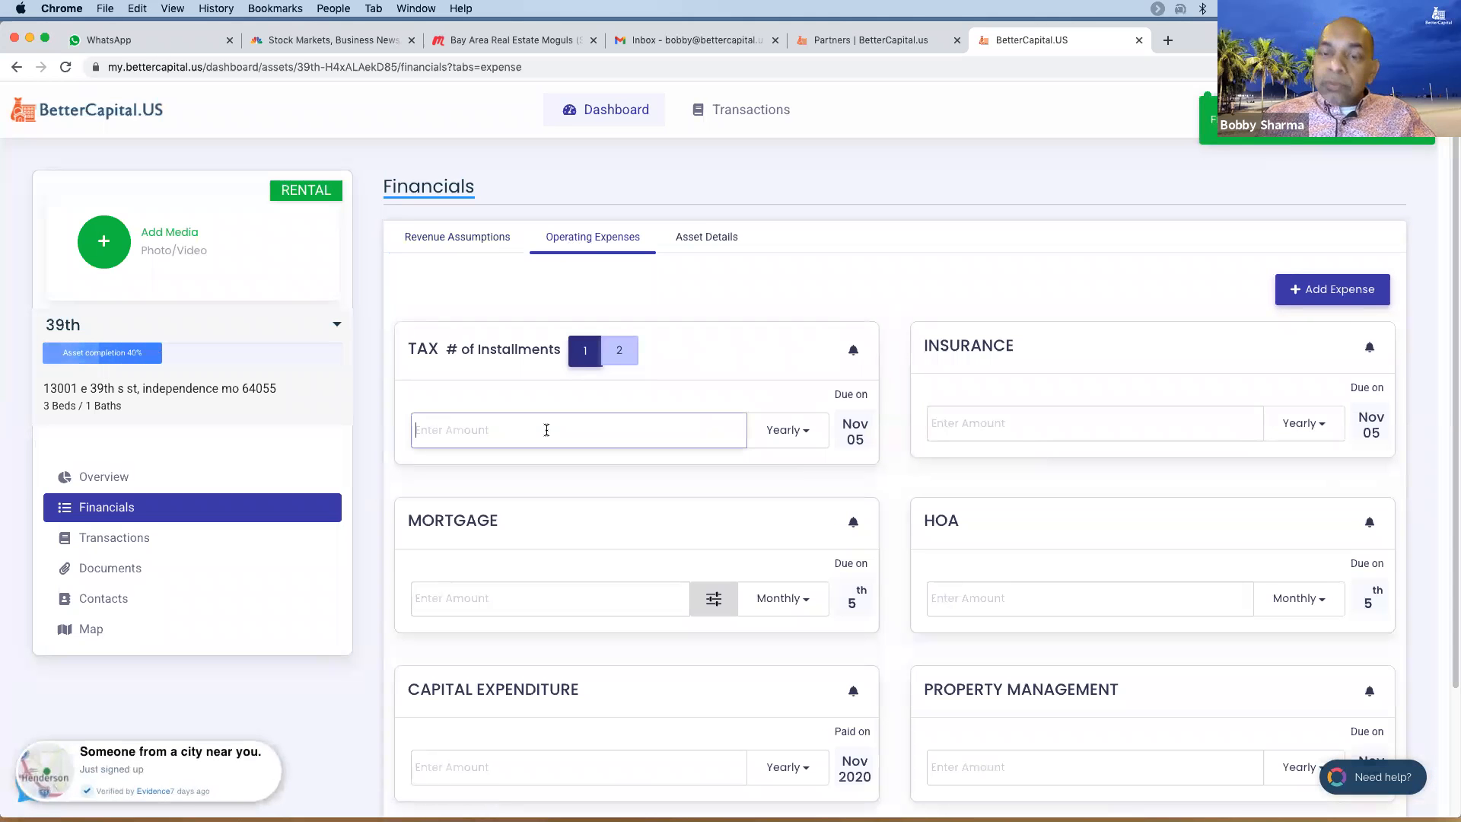
pyautogui.write('900')
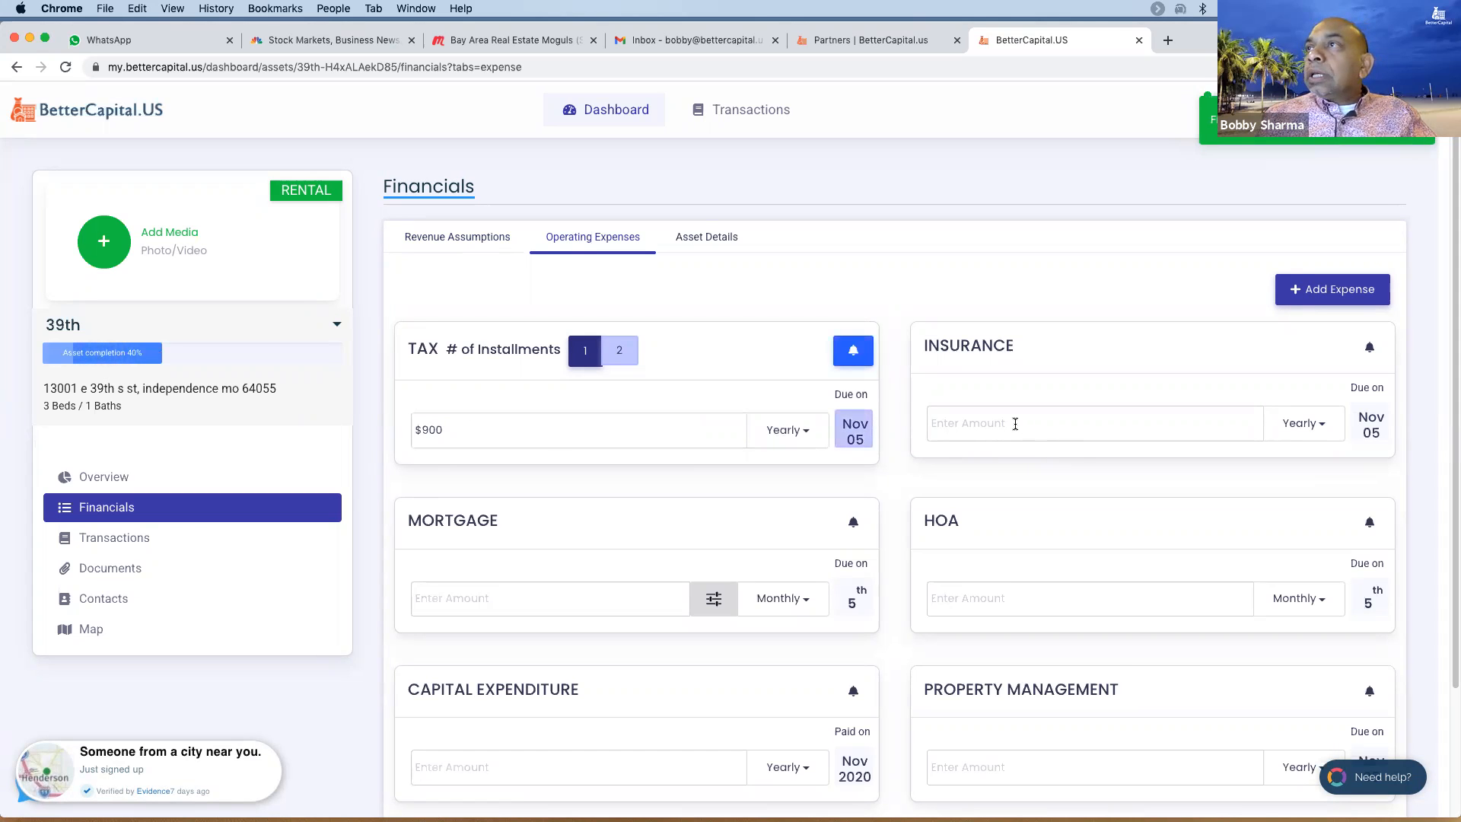
pyautogui.click(853, 432)
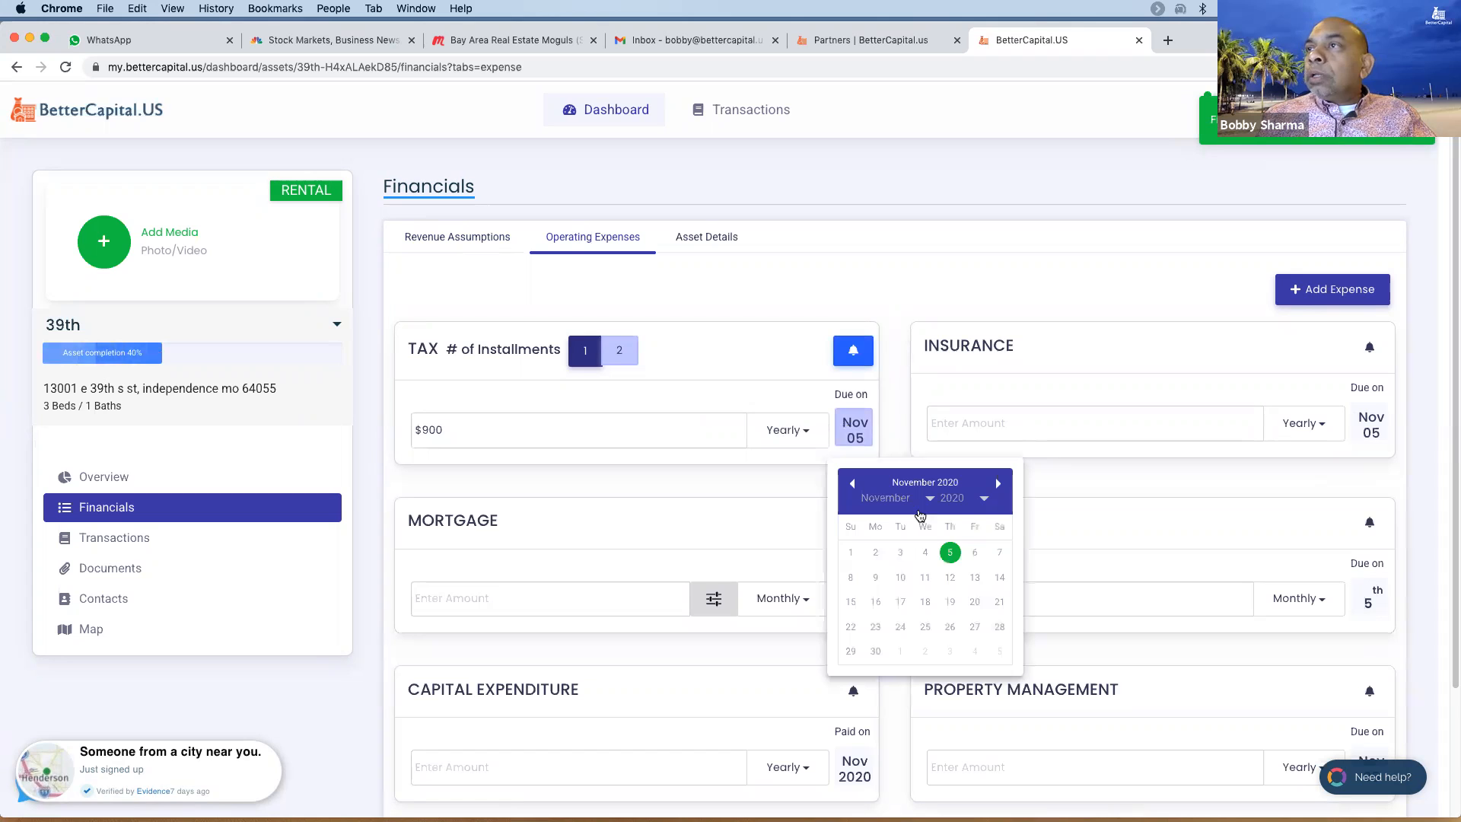
pyautogui.click(926, 499)
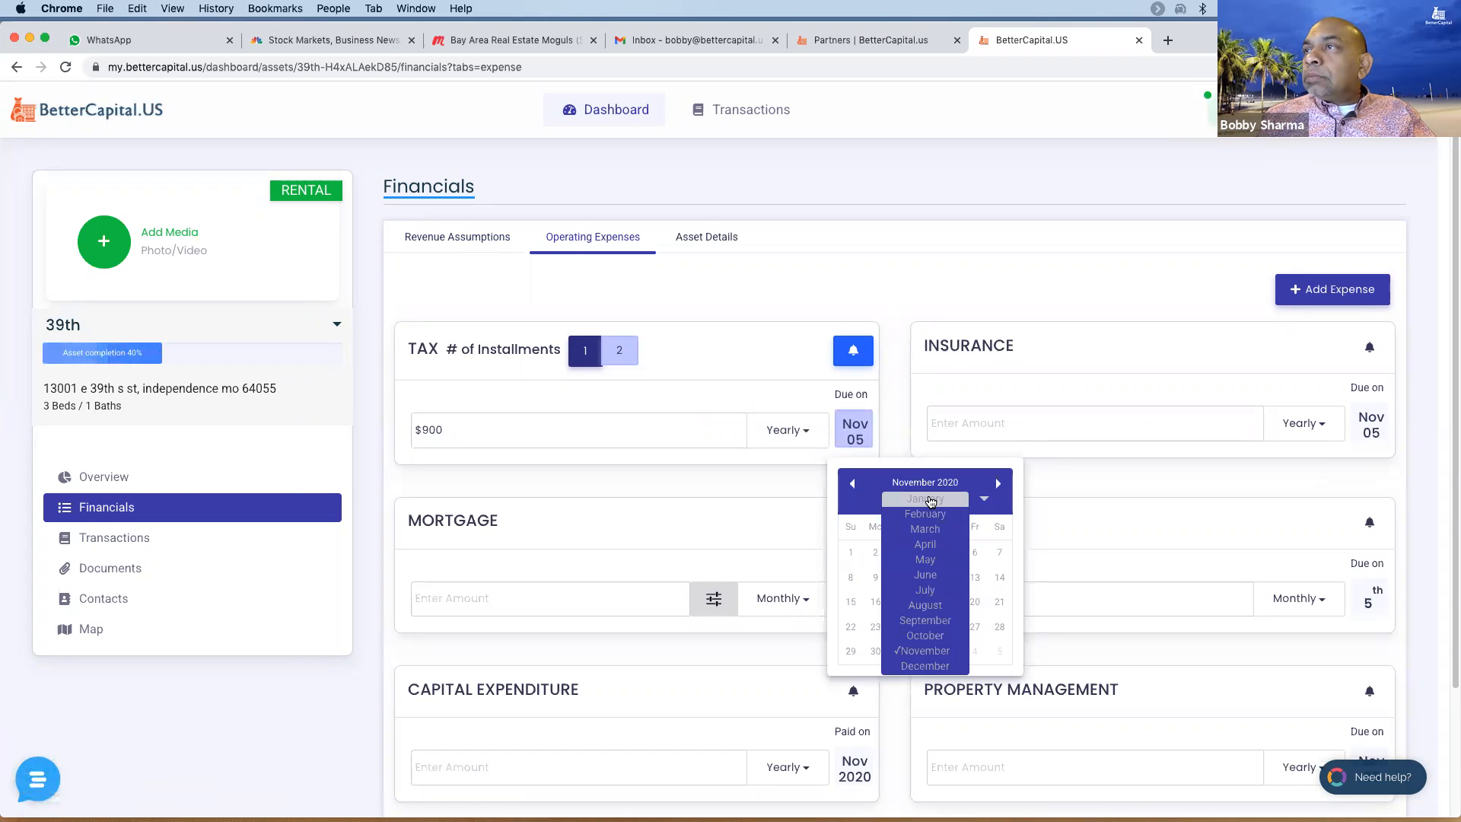
pyautogui.click(927, 500)
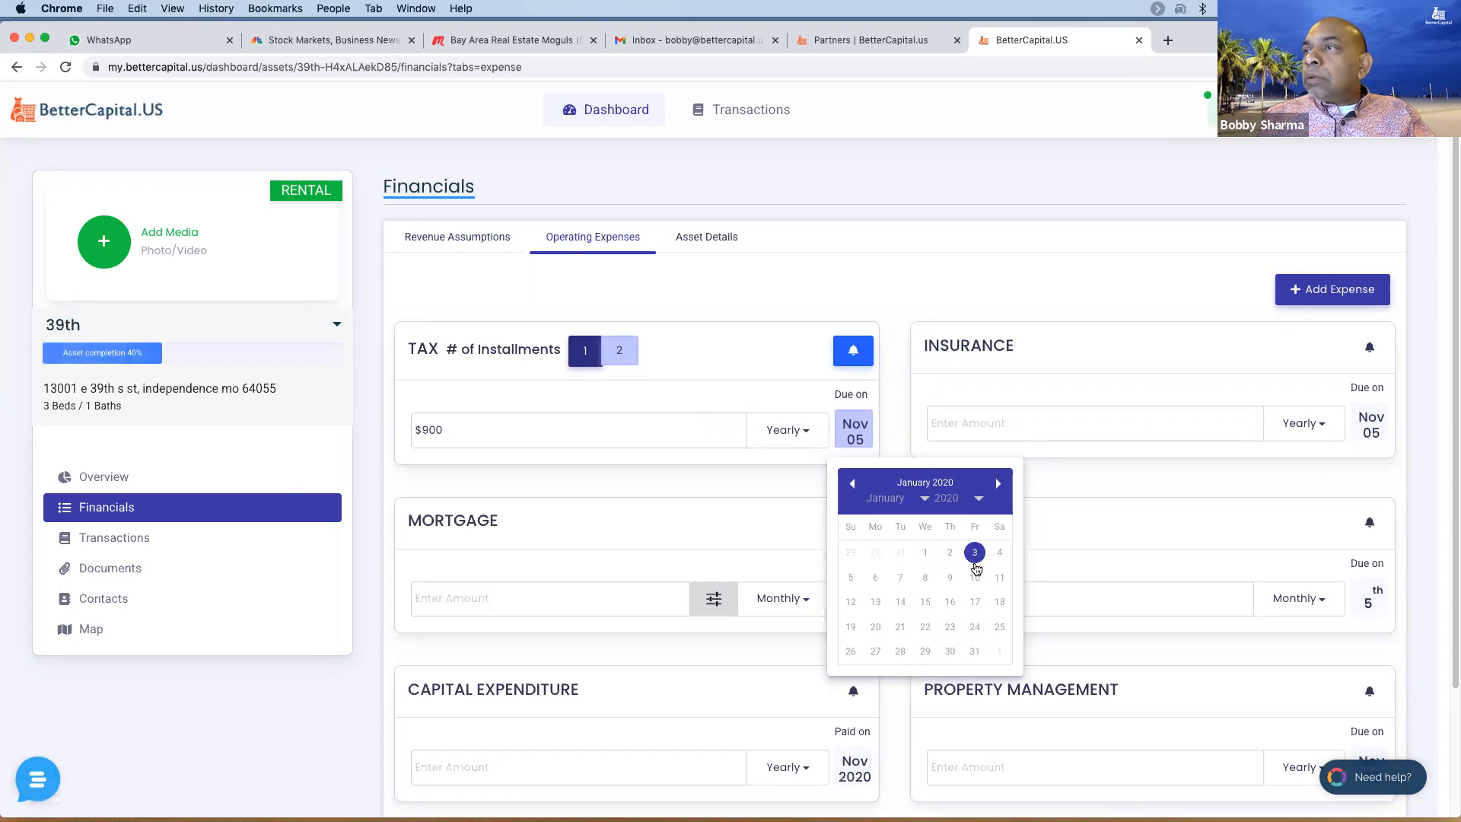
pyautogui.click(924, 603)
# - Add $700 yearly insurance due on February 29
pyautogui.click(948, 423)
pyautogui.write('700')
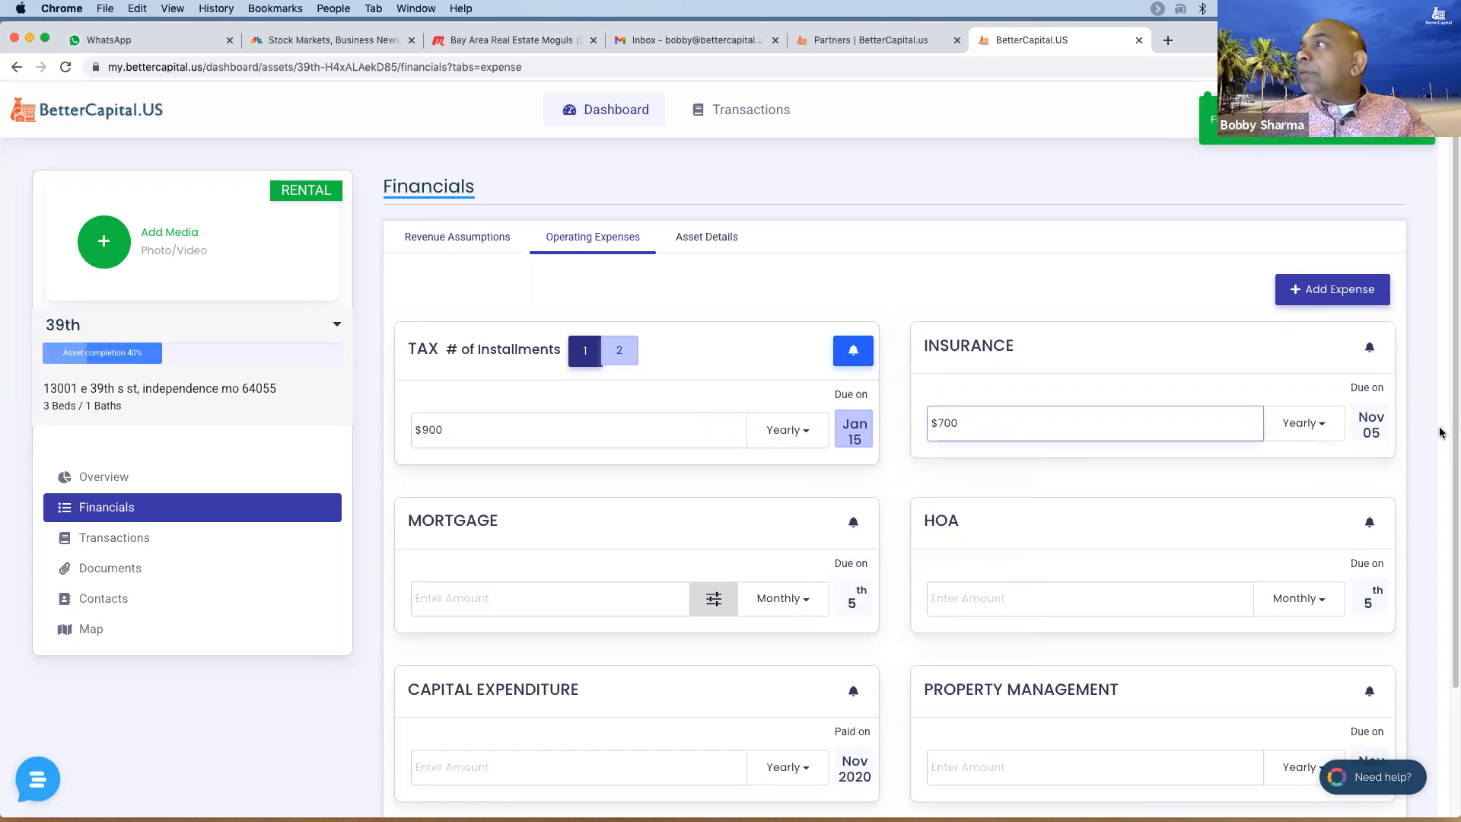
pyautogui.click(1371, 425)
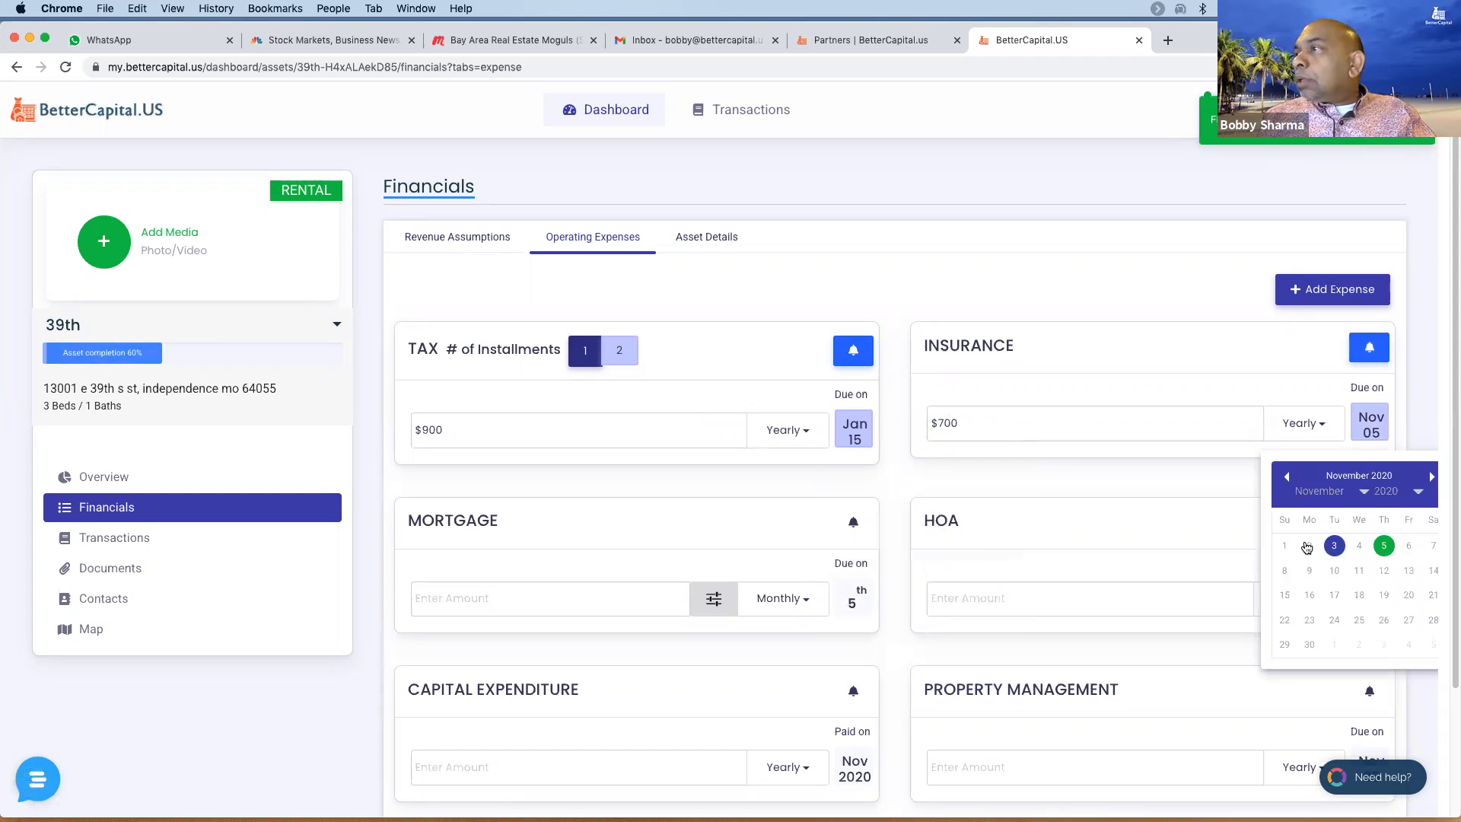
pyautogui.click(1339, 491)
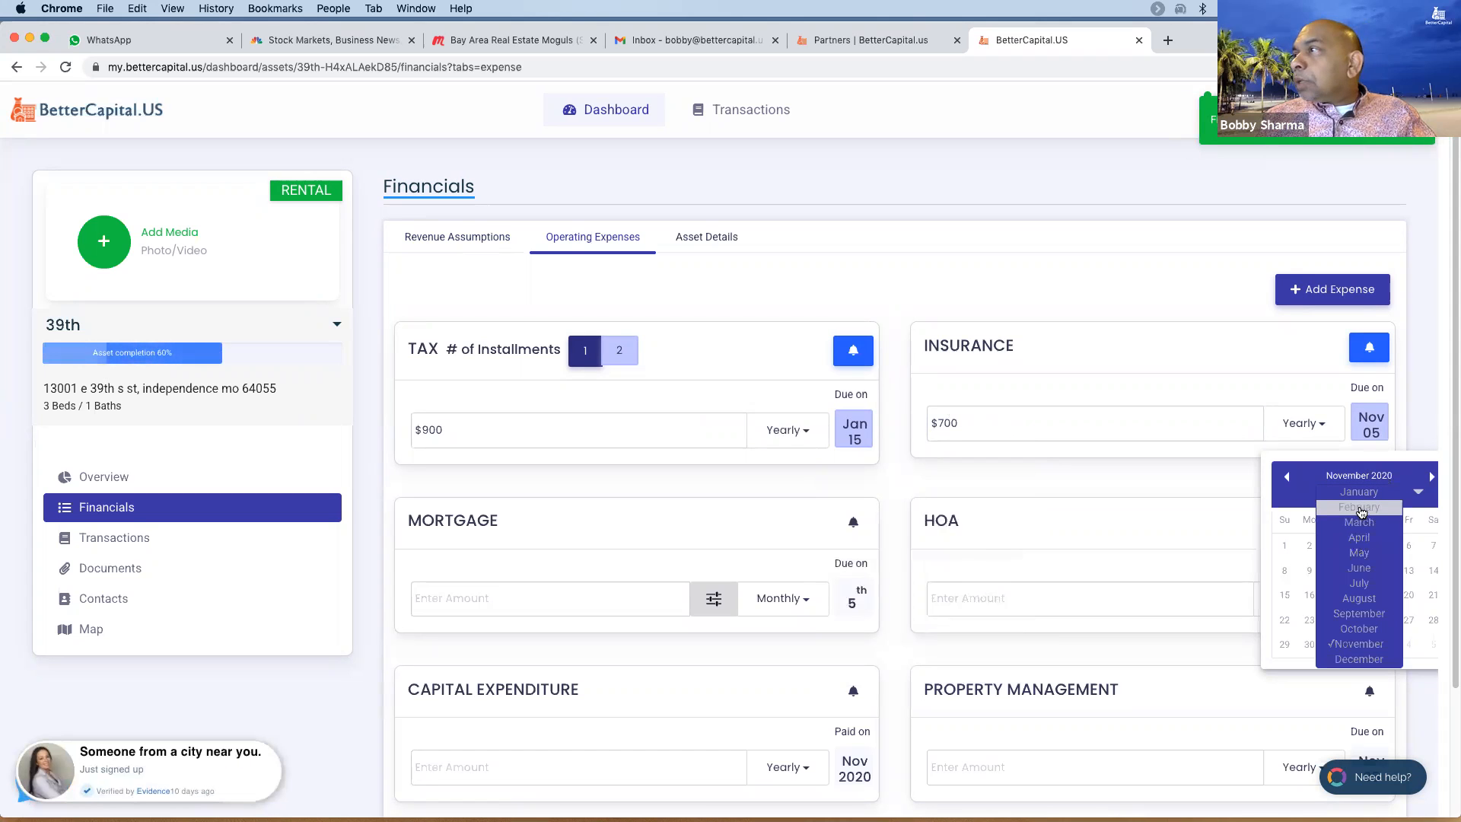
pyautogui.click(1360, 507)
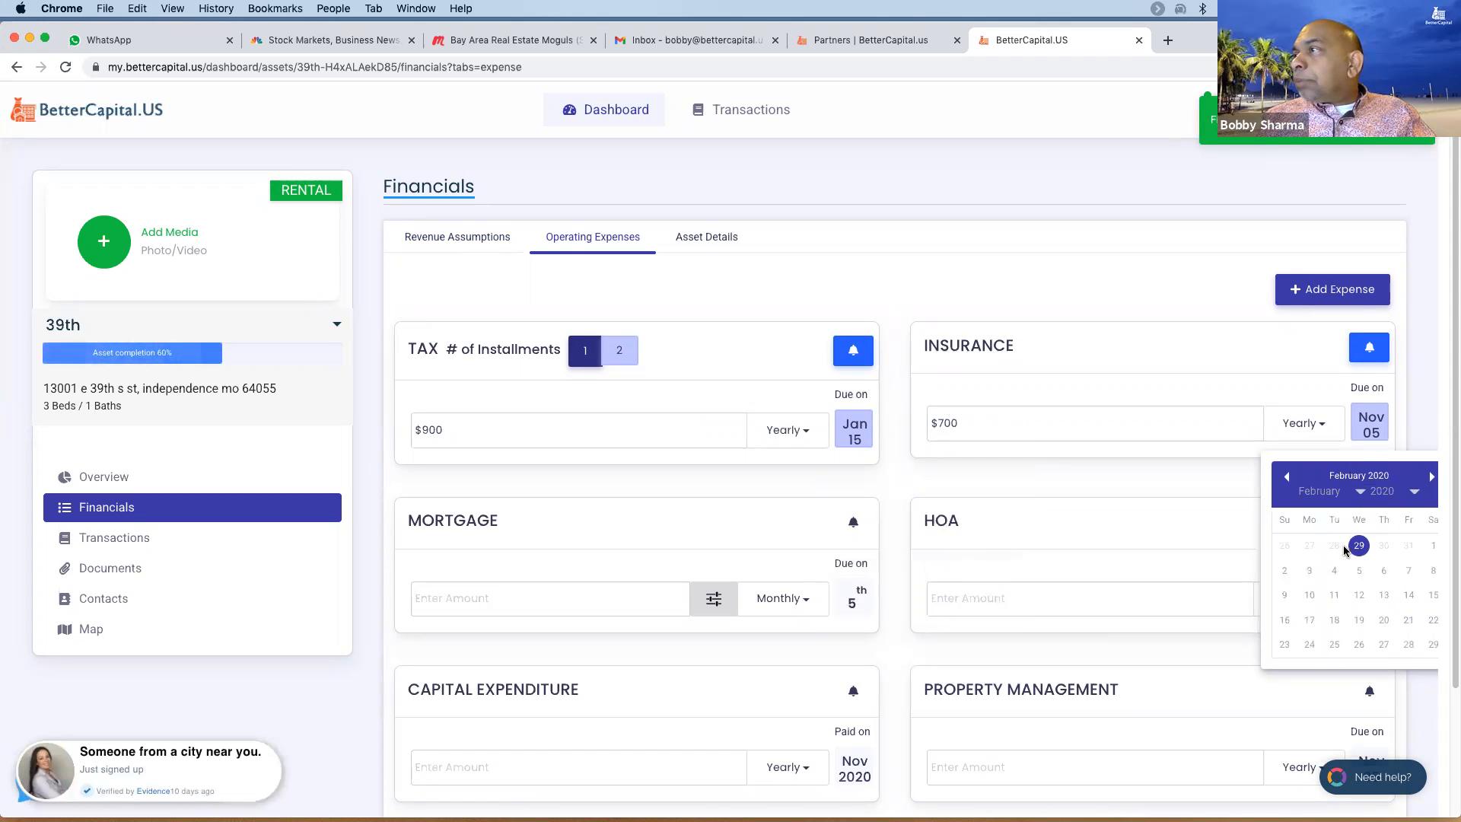
pyautogui.click(1433, 644)
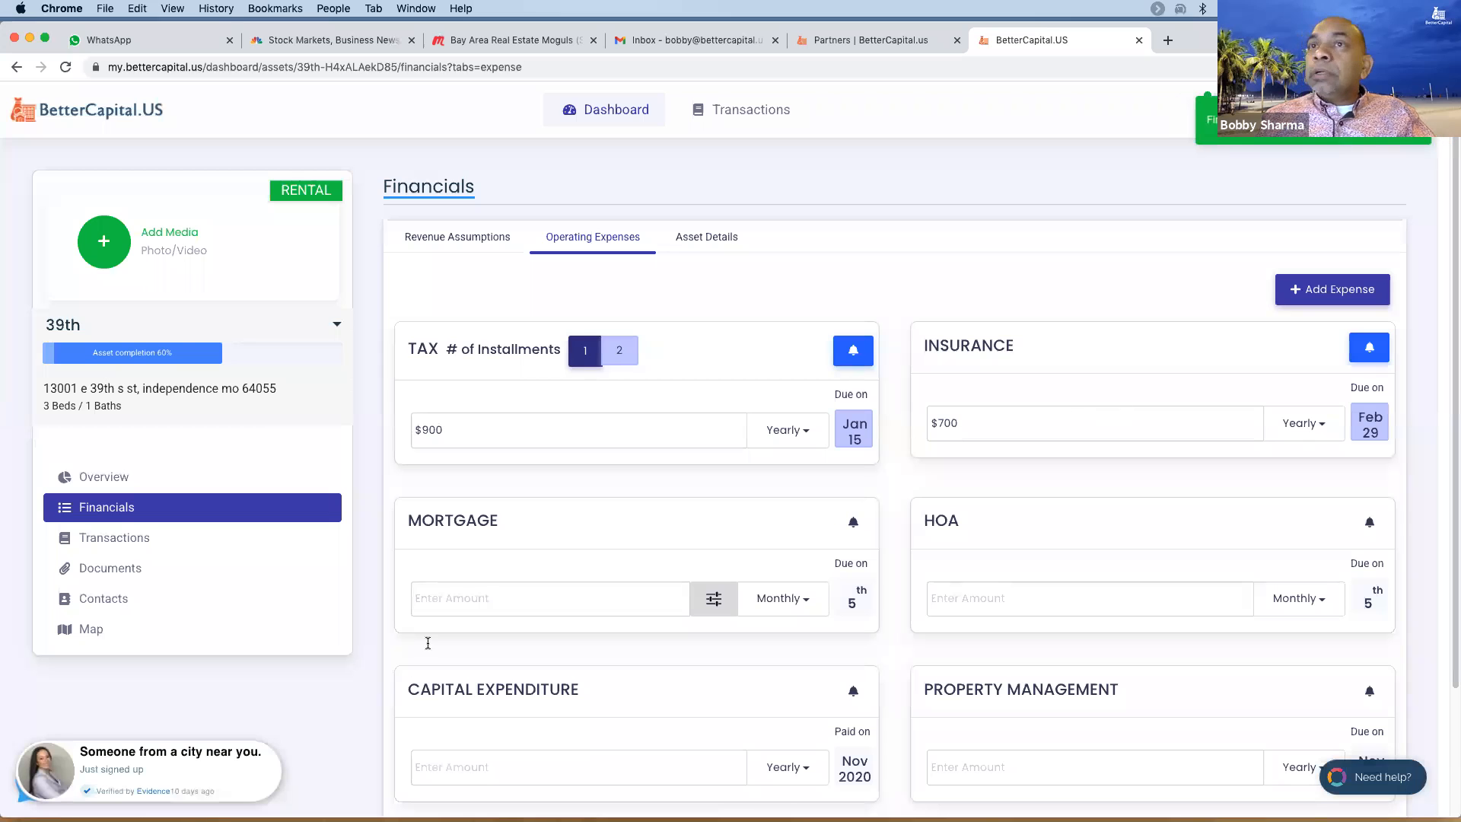
# - Enter the $81,000, 3.75%, 30-year mortgage details, giving a $375.12 monthly payment
pyautogui.click(713, 598)
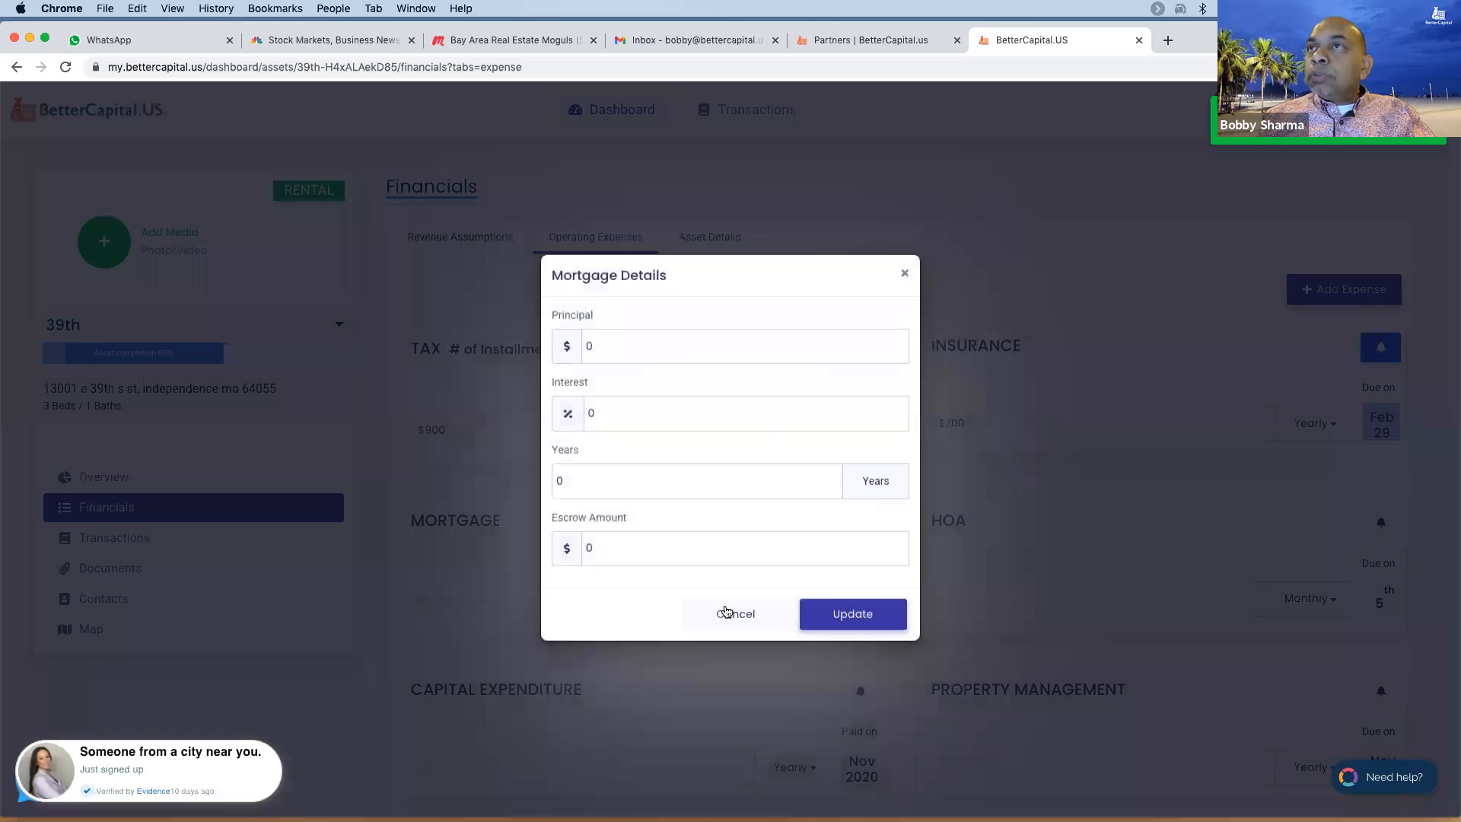
pyautogui.moveTo(629, 342); pyautogui.dragTo(536, 341)
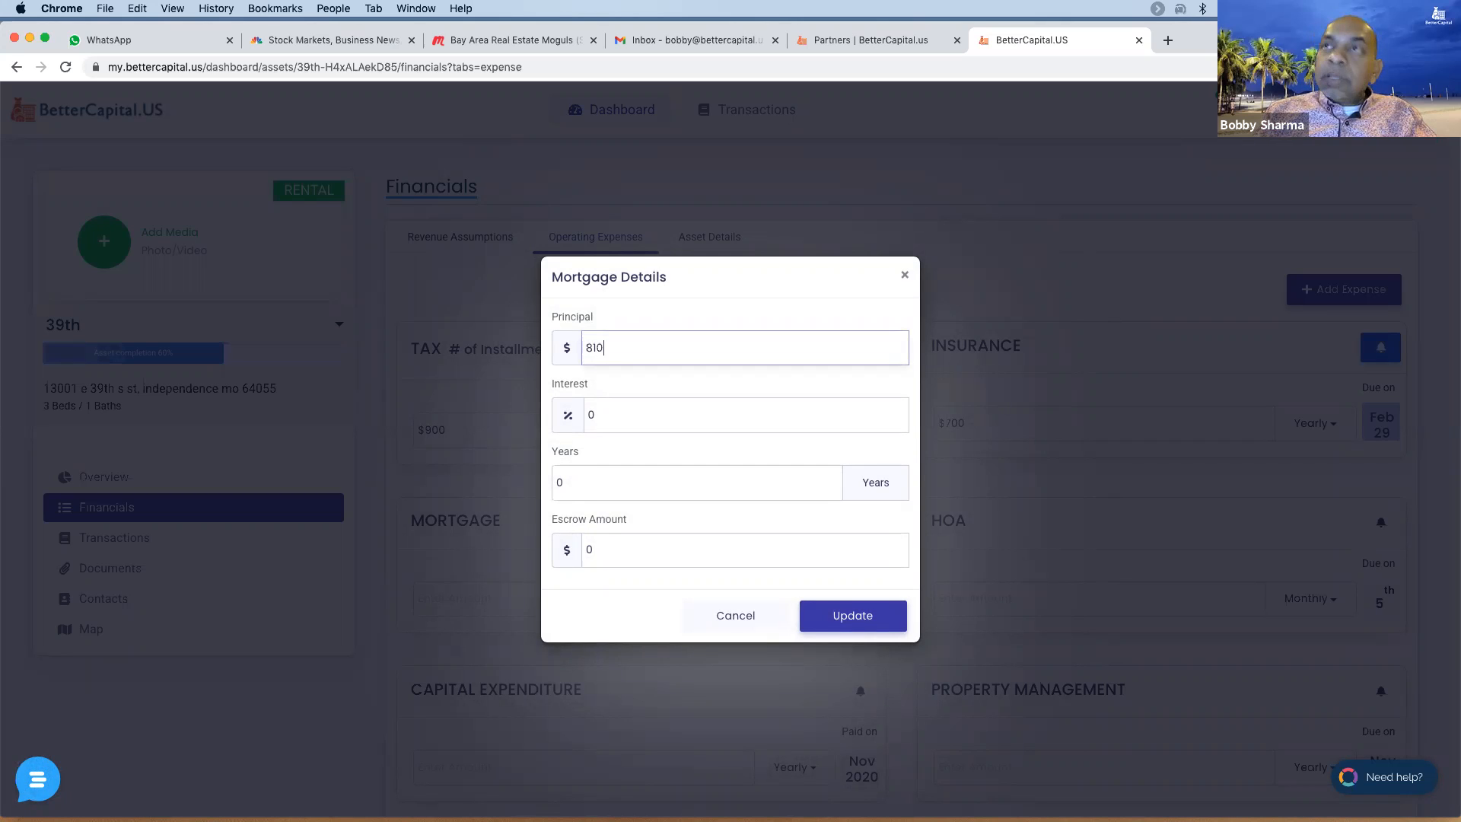
pyautogui.press('Tab')
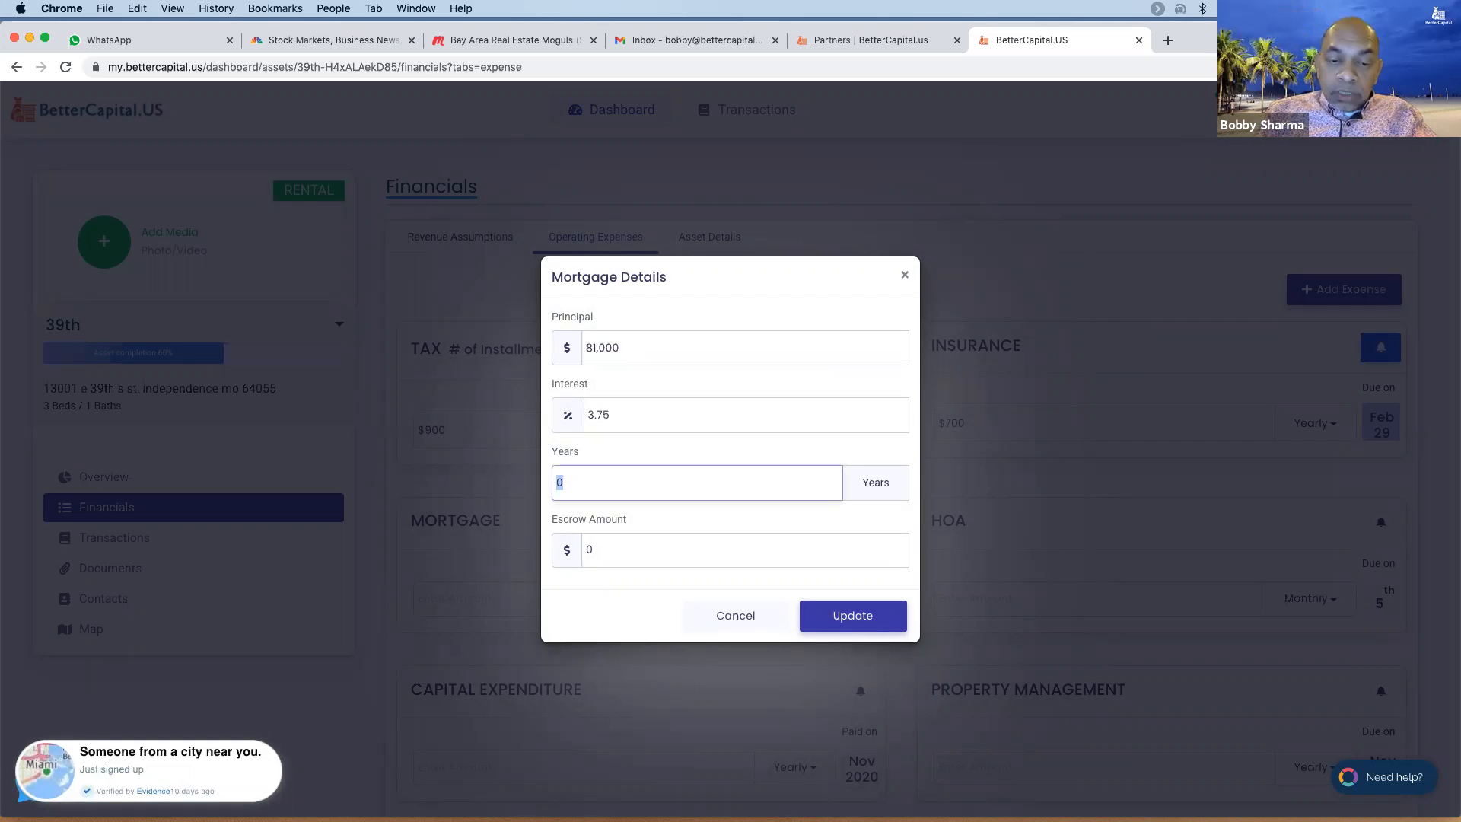
pyautogui.press('Tab')
pyautogui.click(849, 624)
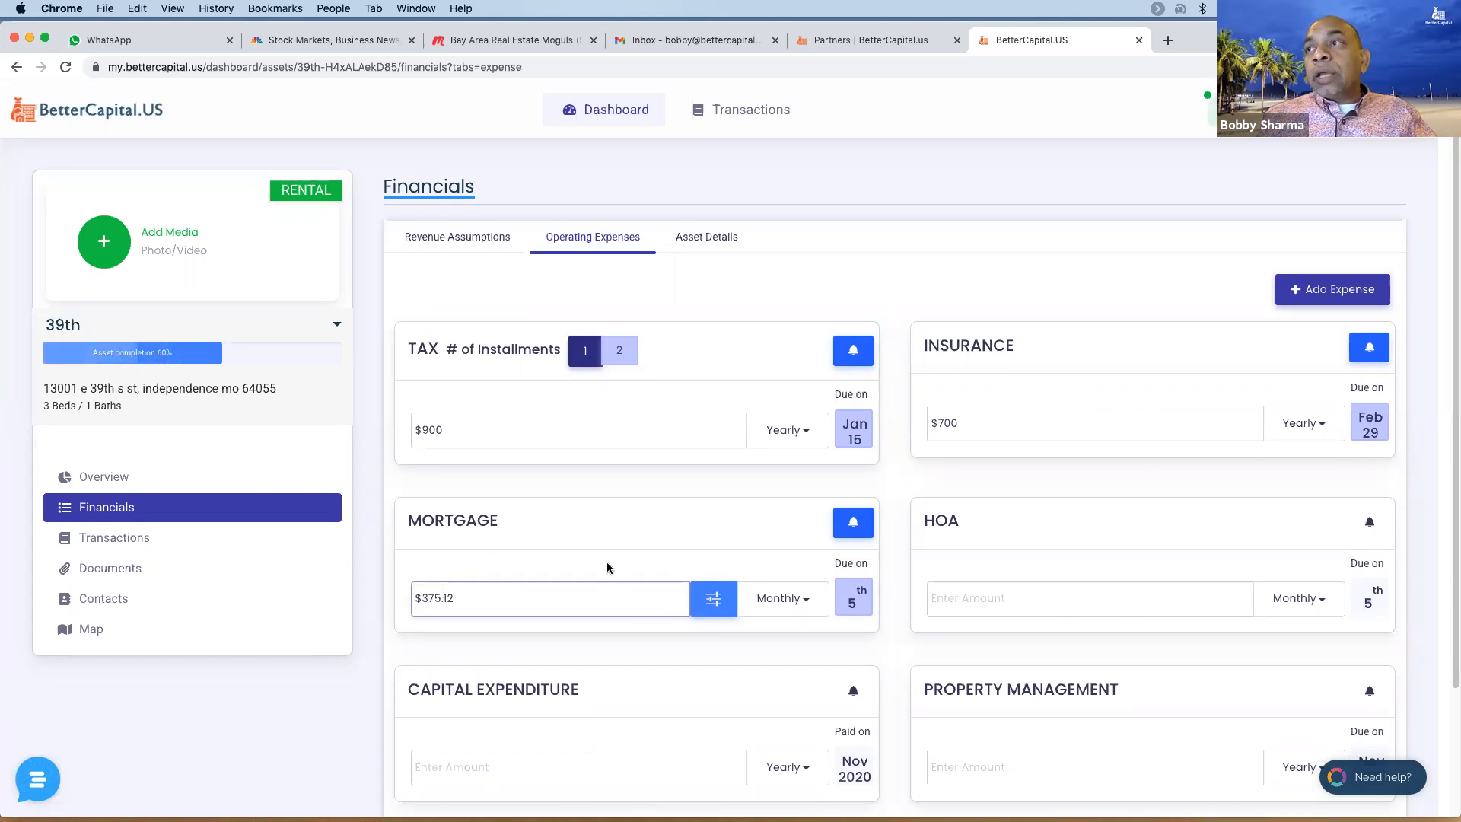
pyautogui.scroll(-3, 1083, 517)
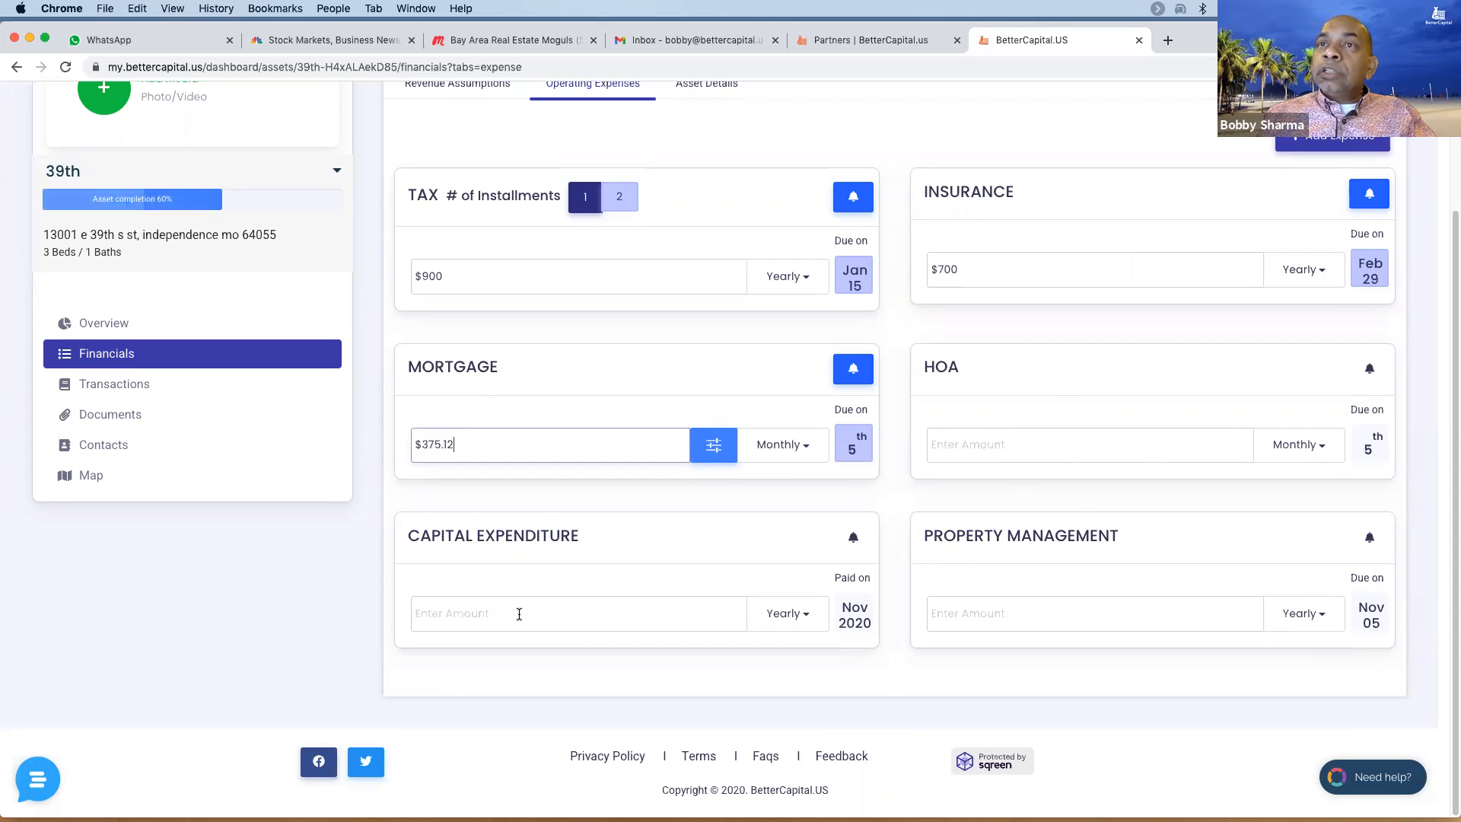
# - Enter 90 as the Property Management amount with Monthly frequency
pyautogui.click(1063, 620)
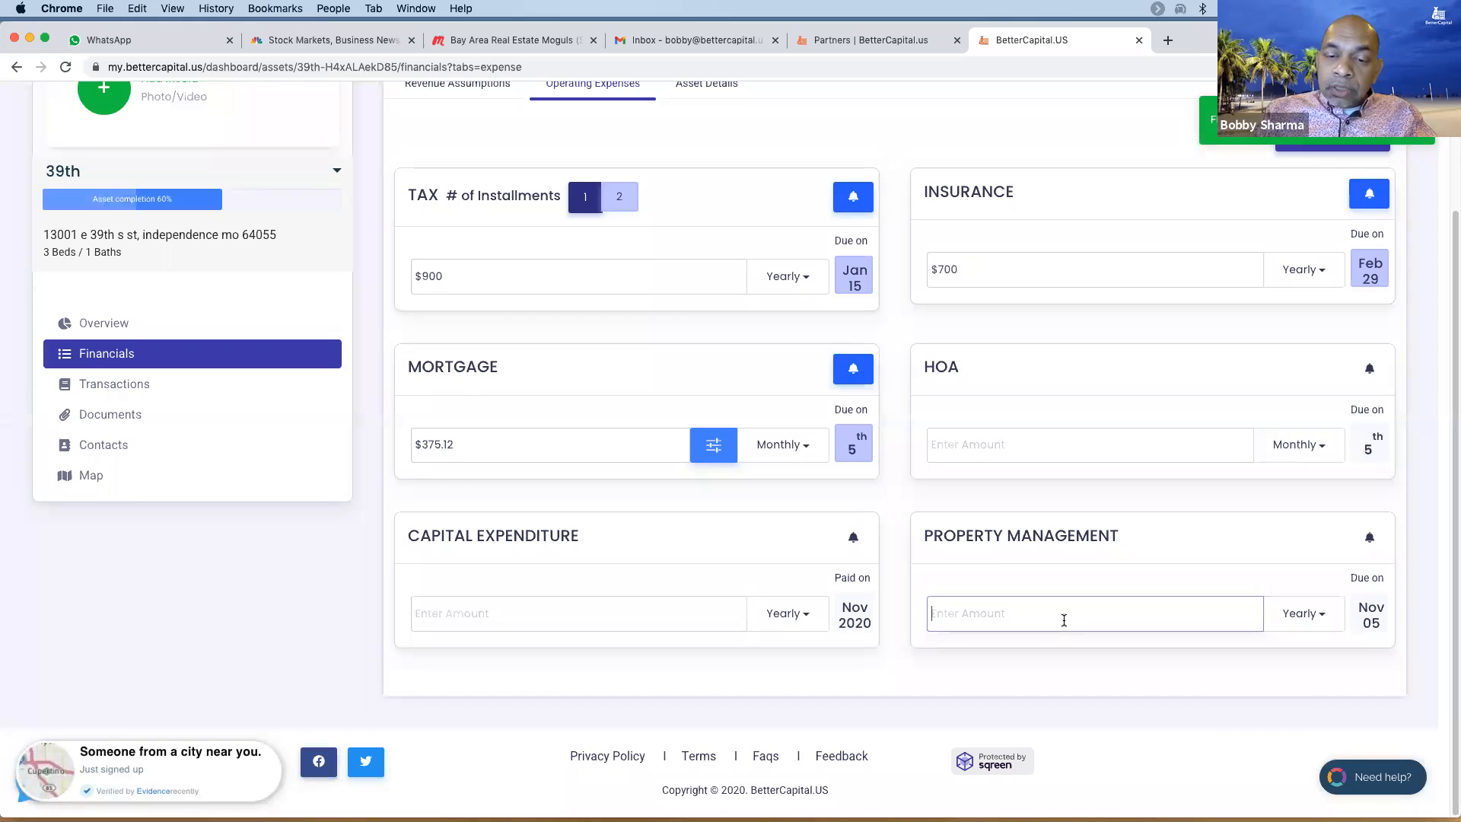
pyautogui.write('90')
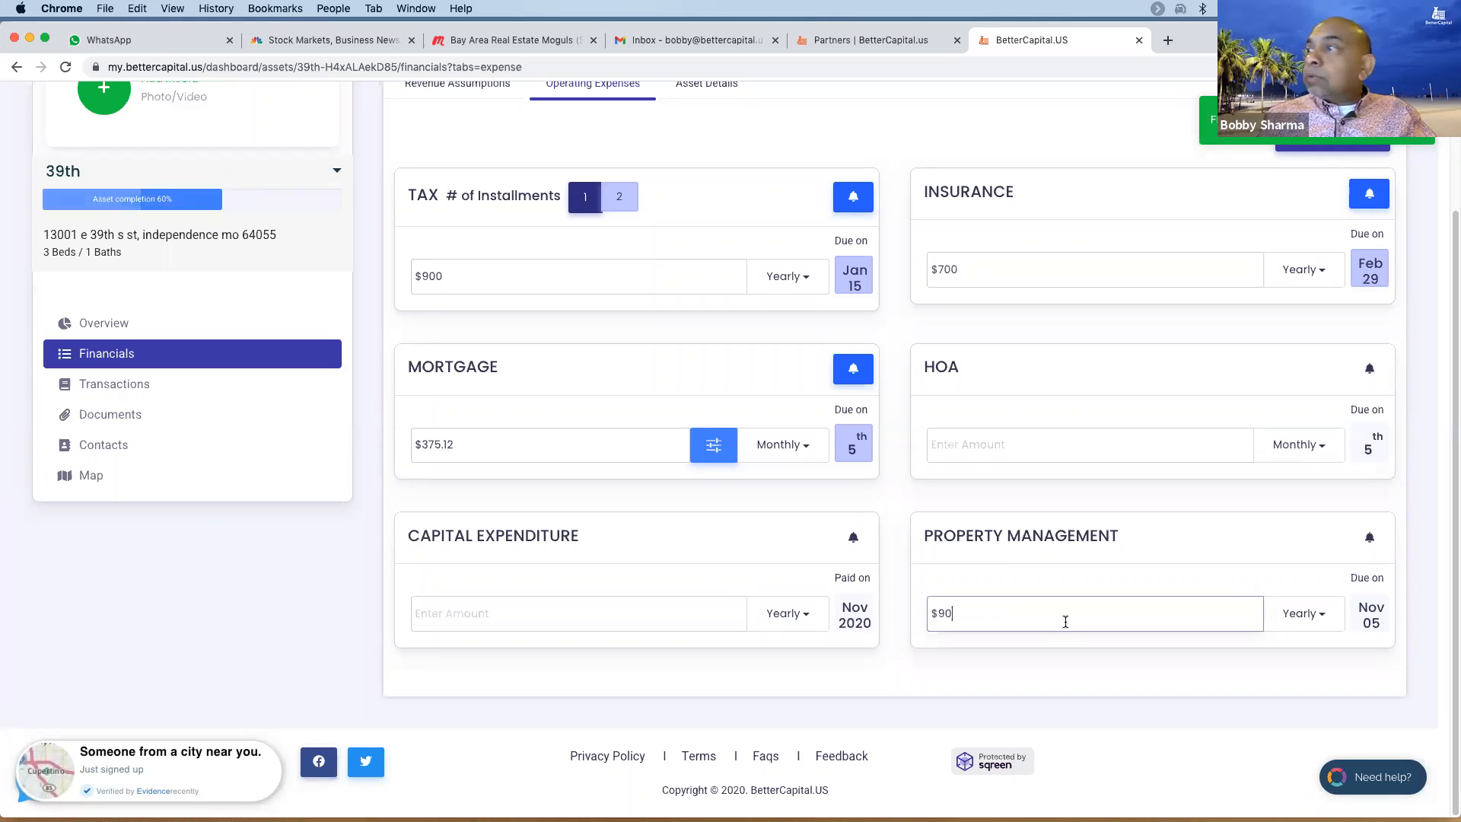
pyautogui.click(1302, 612)
pyautogui.click(1297, 653)
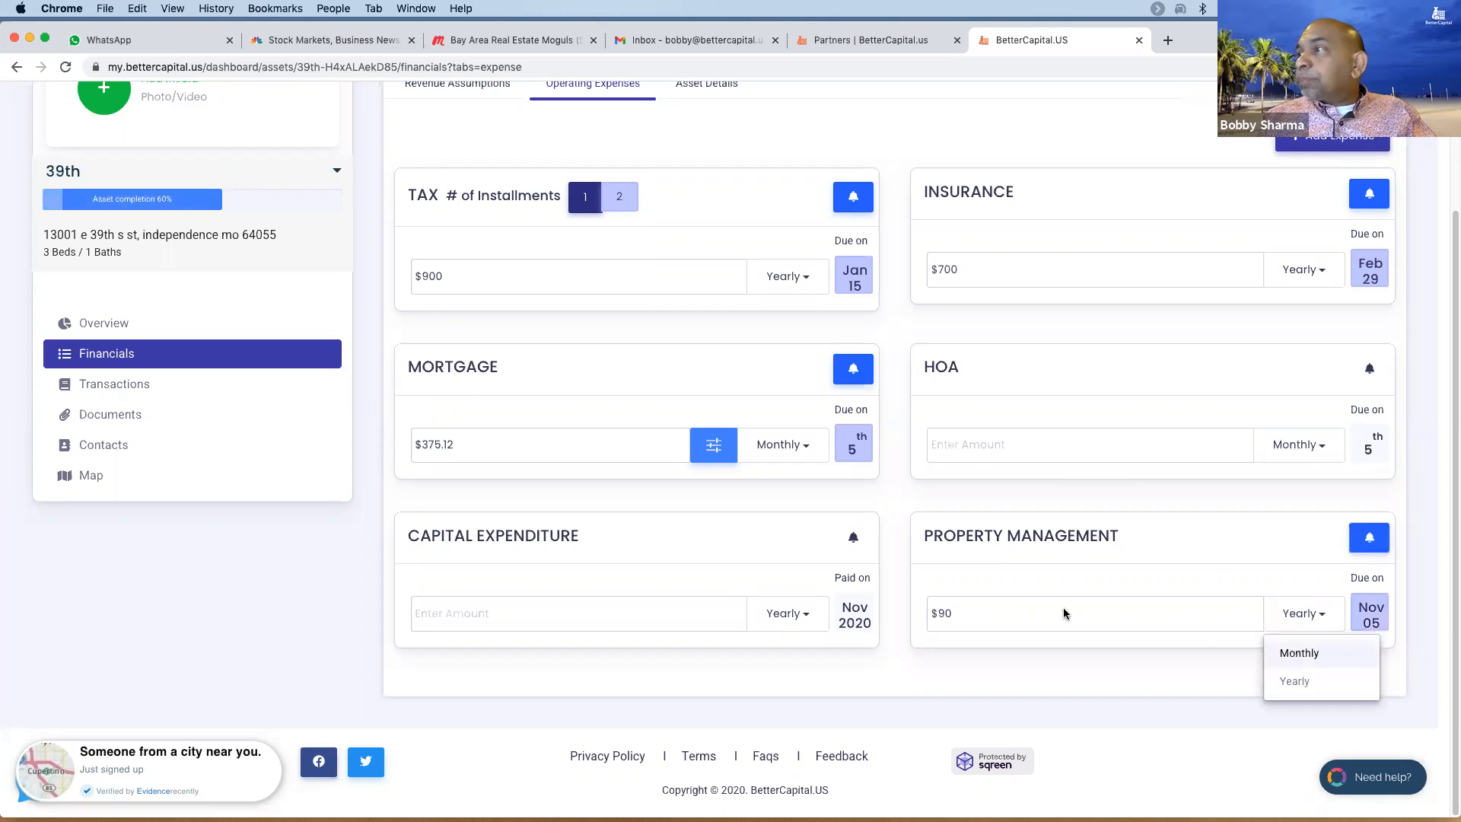
pyautogui.scroll(2, 1084, 363)
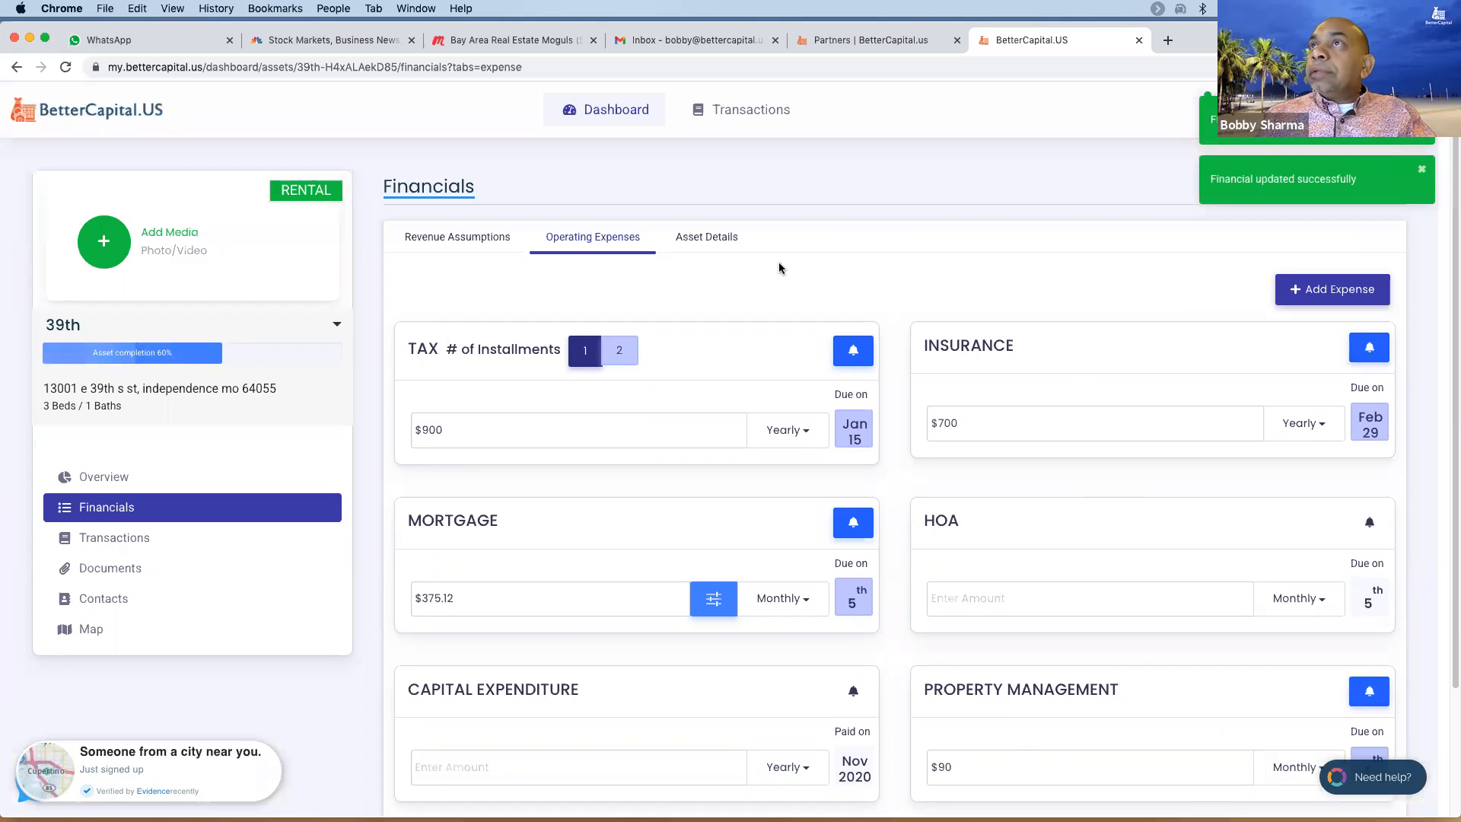
pyautogui.scroll(-2, 856, 294)
pyautogui.scroll(2, 856, 294)
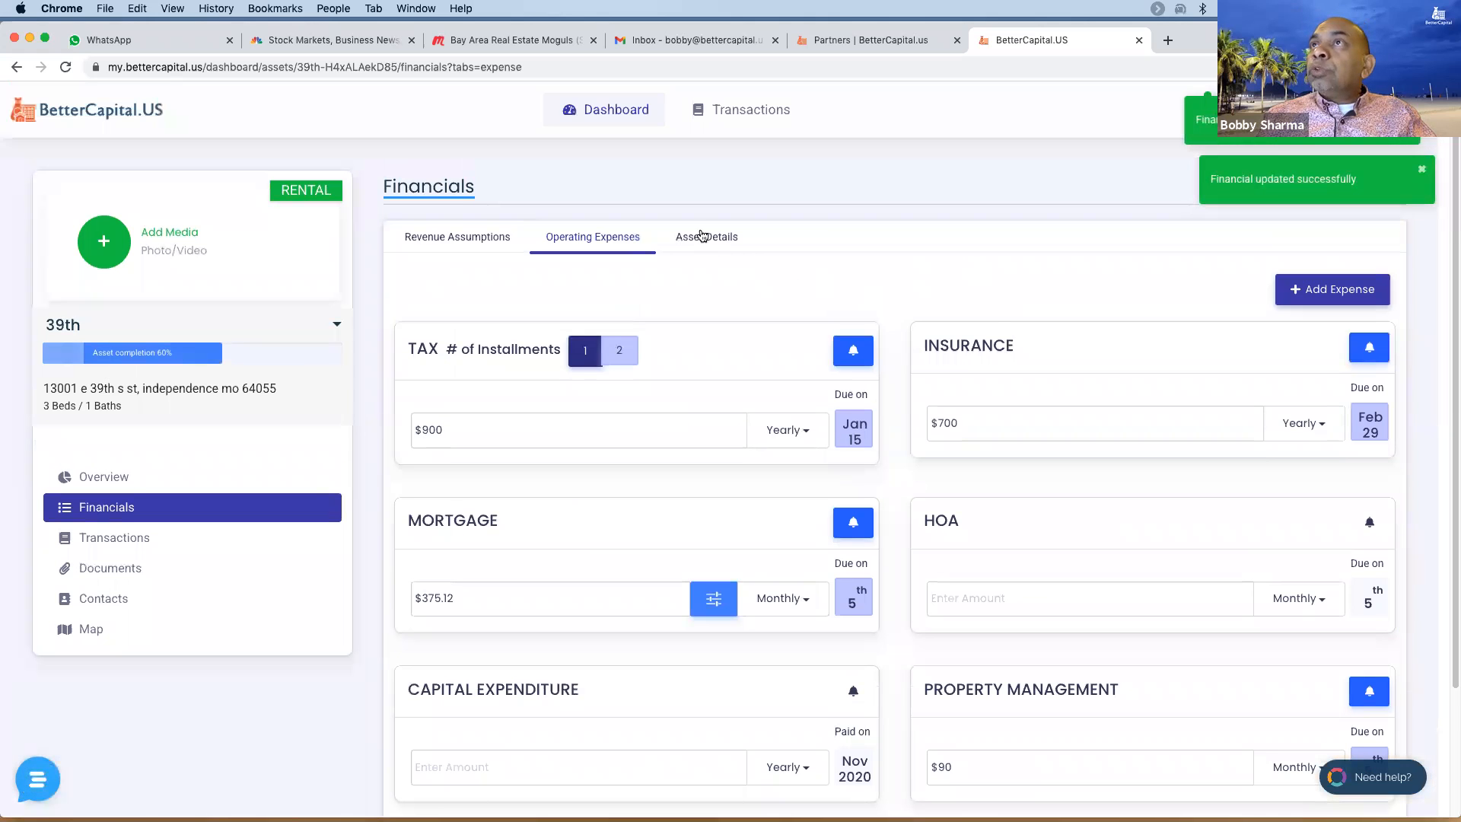
pyautogui.click(704, 237)
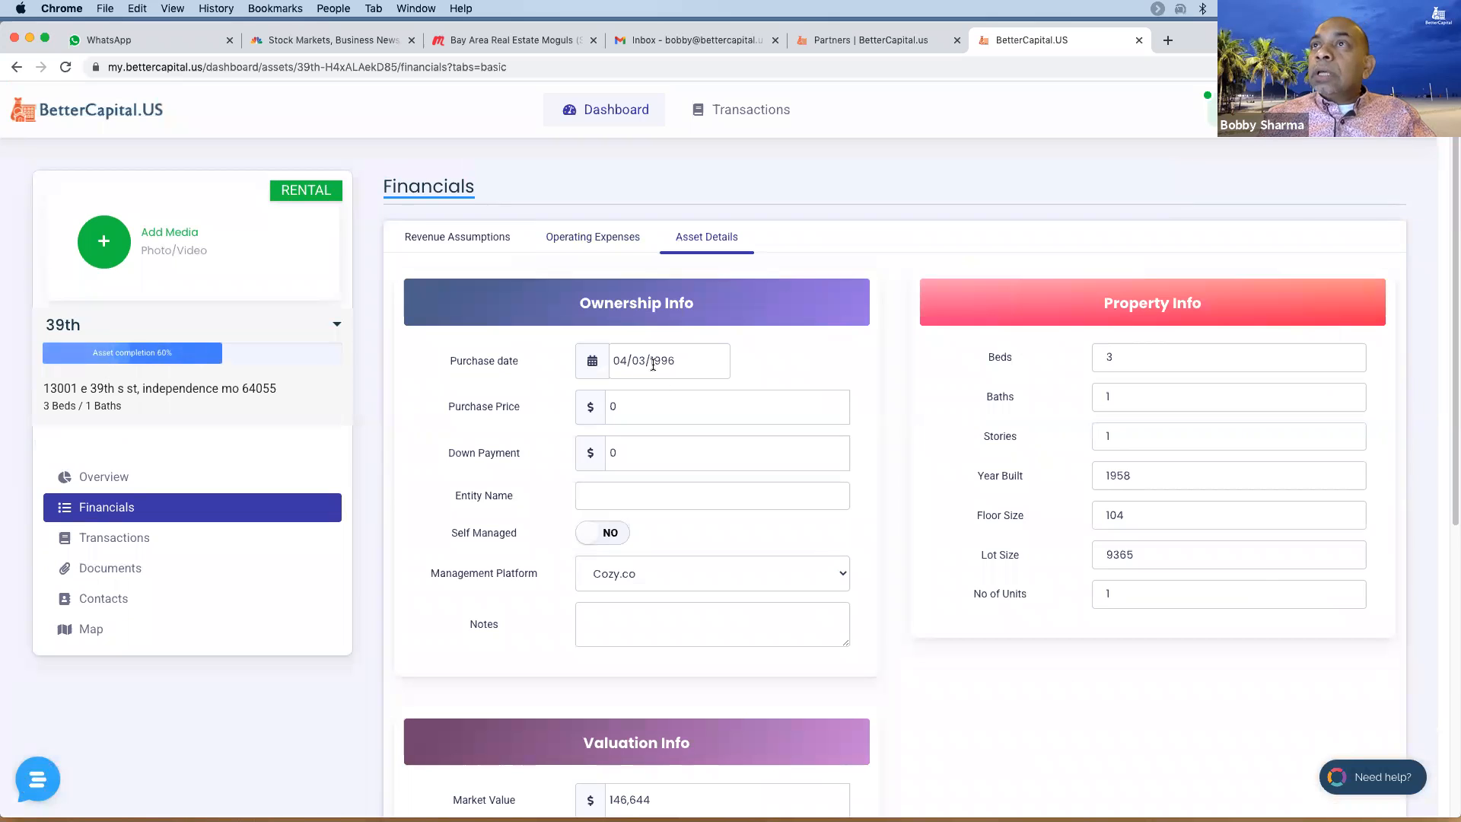
# - Set the purchase date to April 1, 2015
pyautogui.click(653, 362)
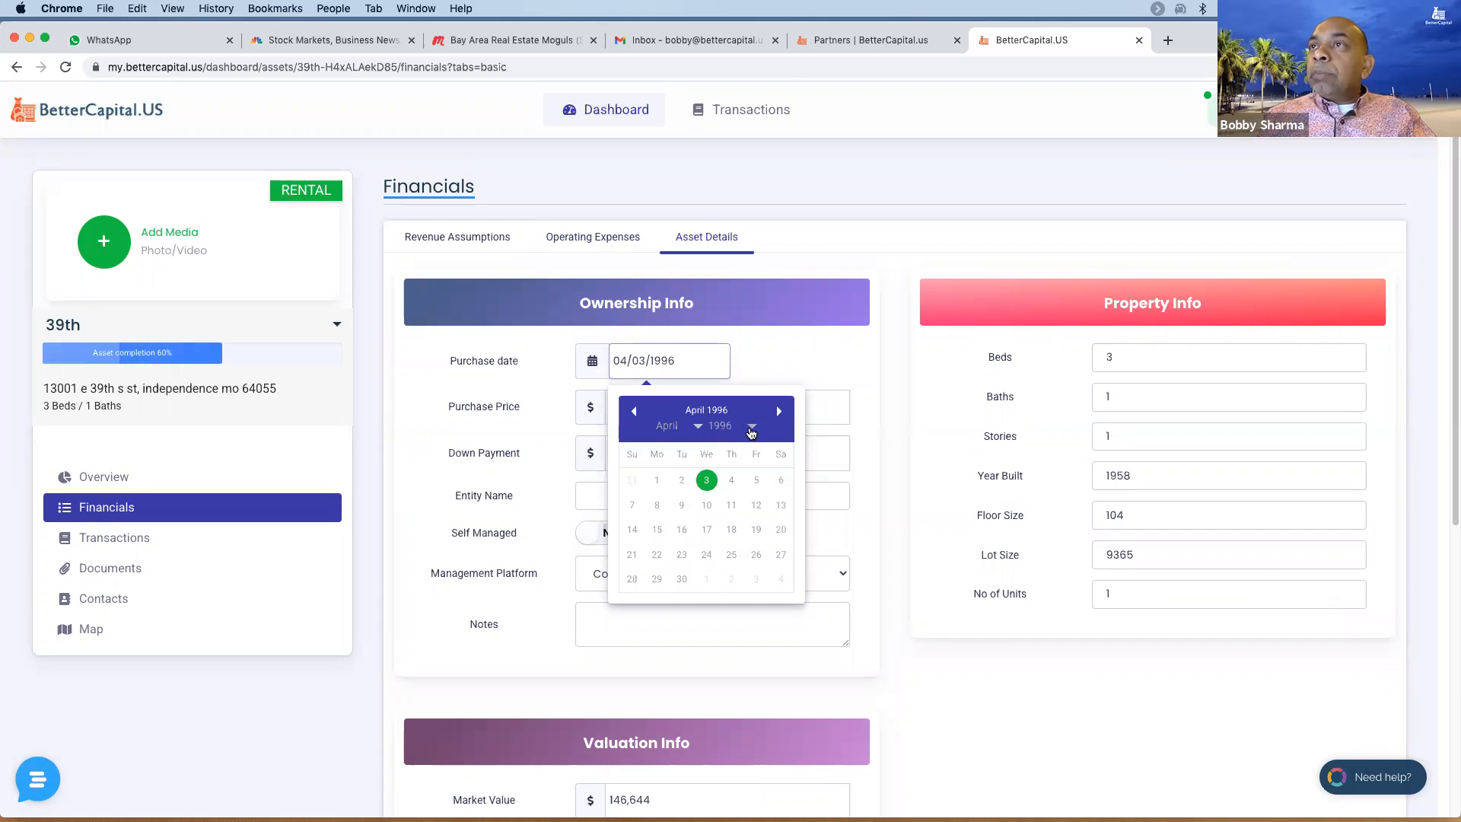
pyautogui.click(745, 431)
pyautogui.moveTo(711, 429)
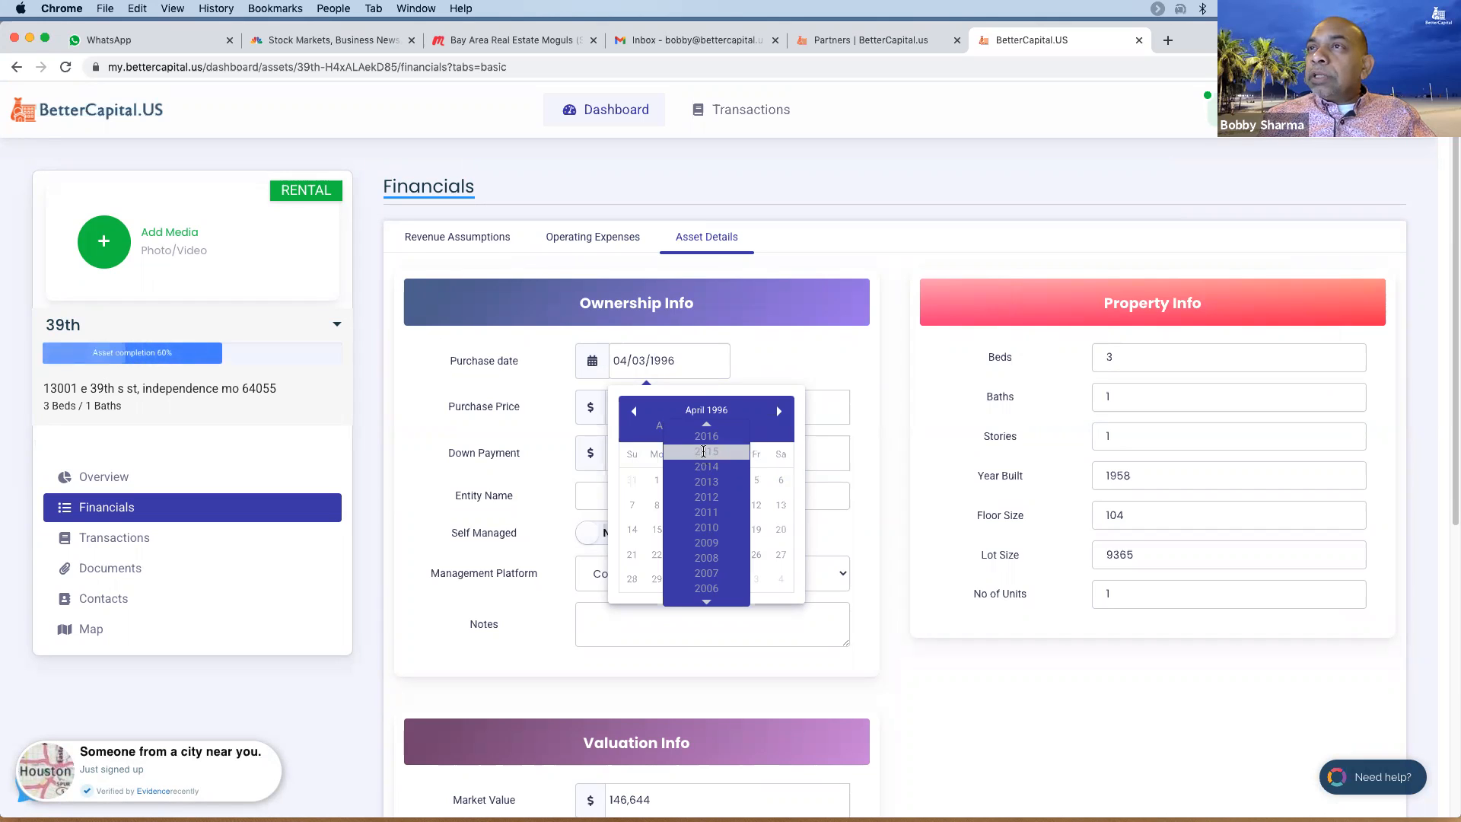
pyautogui.click(701, 453)
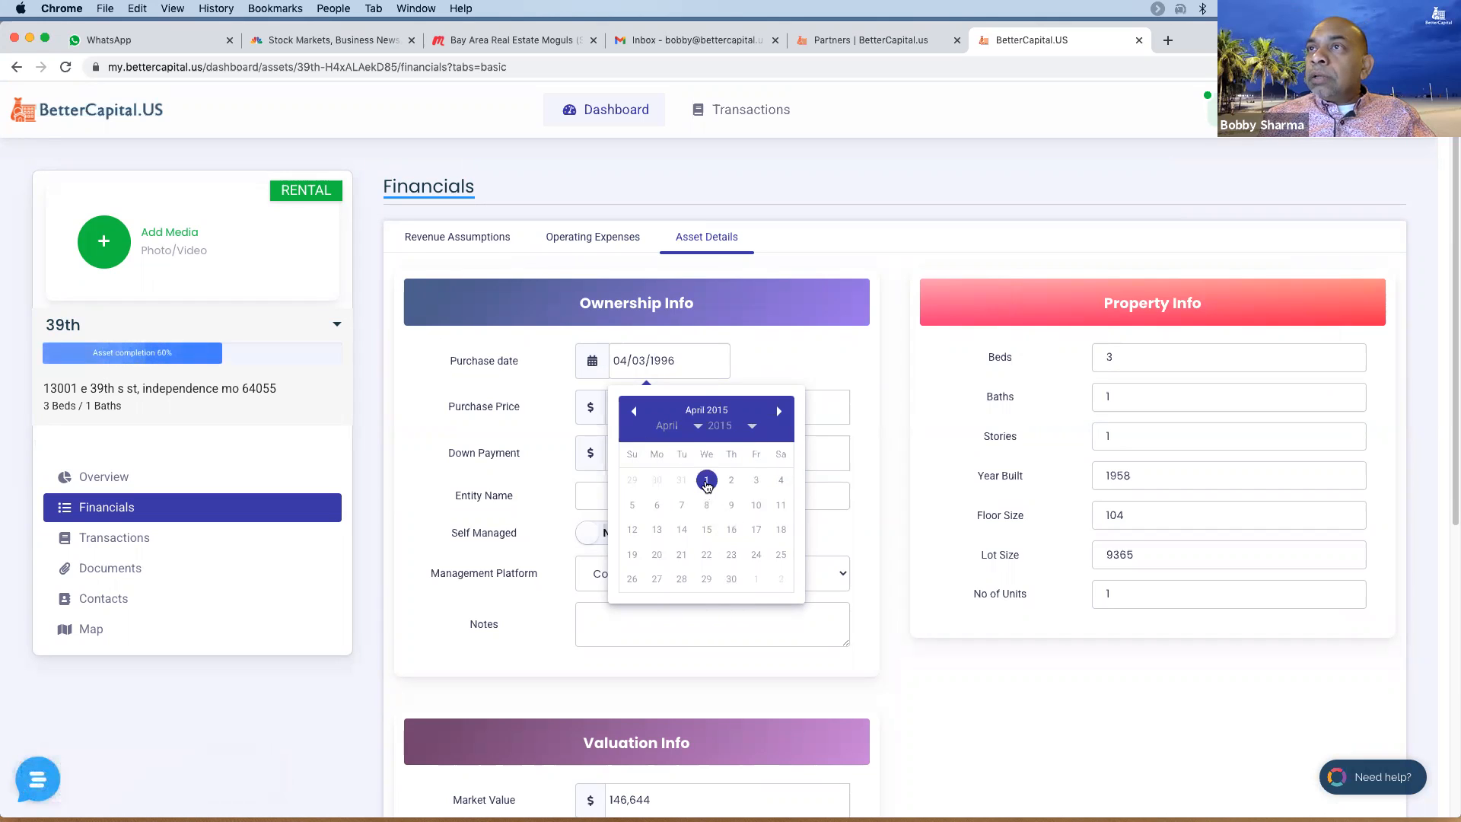
pyautogui.click(706, 479)
# - Enter a $61,000 purchase price, $20,000 down payment, and entity name ABC Trust
pyautogui.click(641, 413)
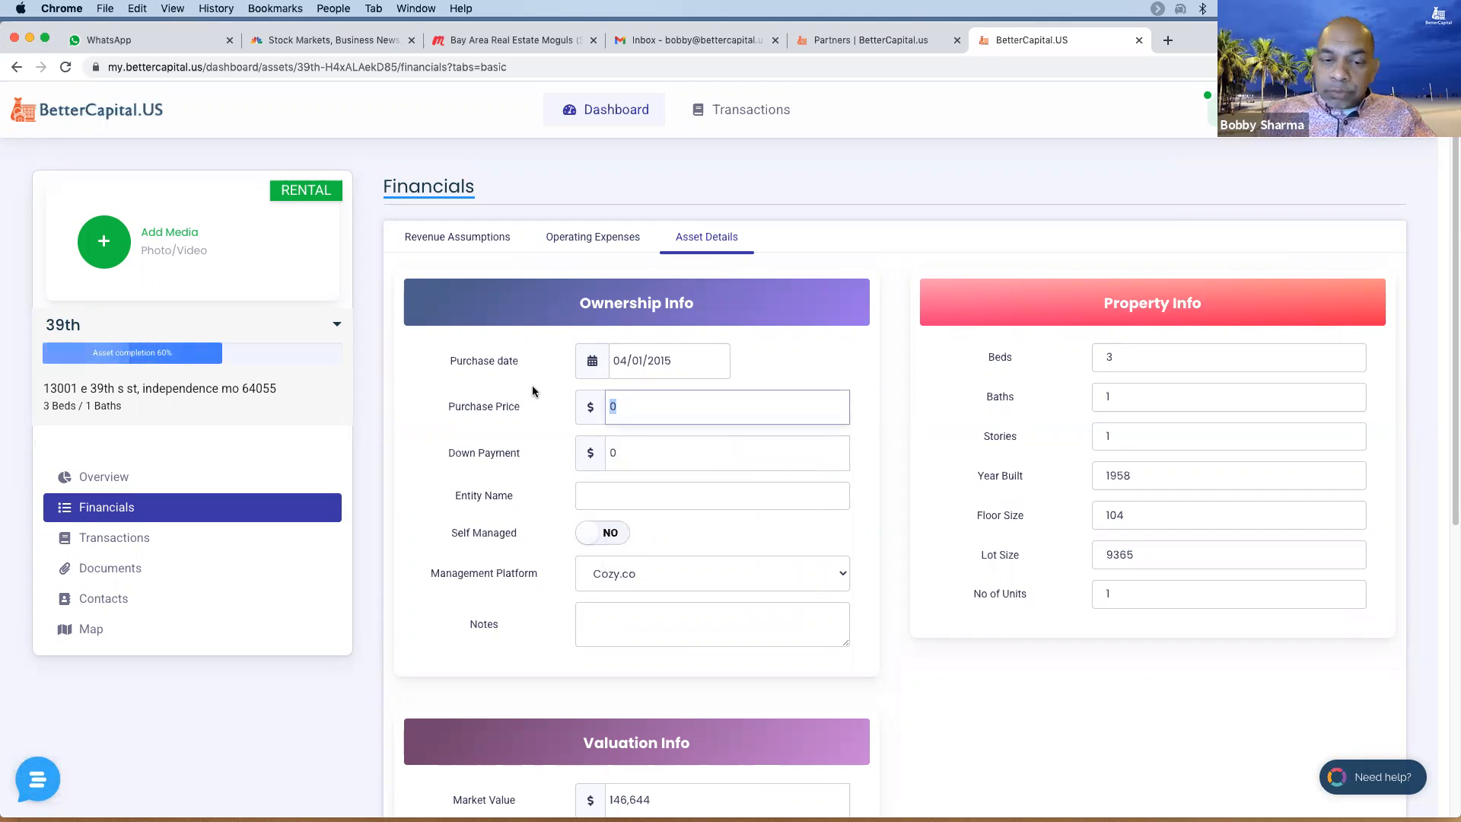
pyautogui.write('61,000')
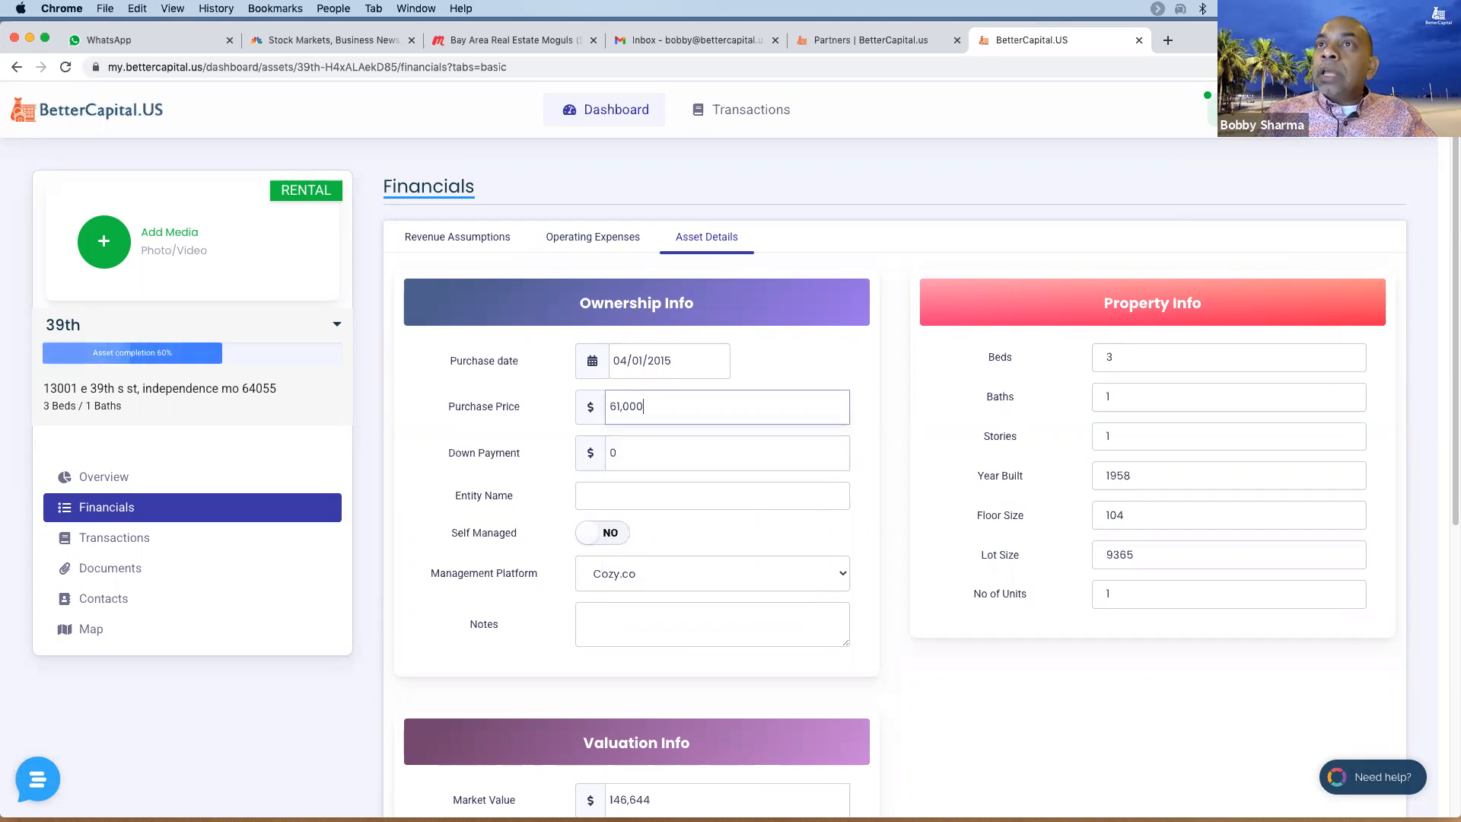
pyautogui.press('Tab')
pyautogui.write('20,00')
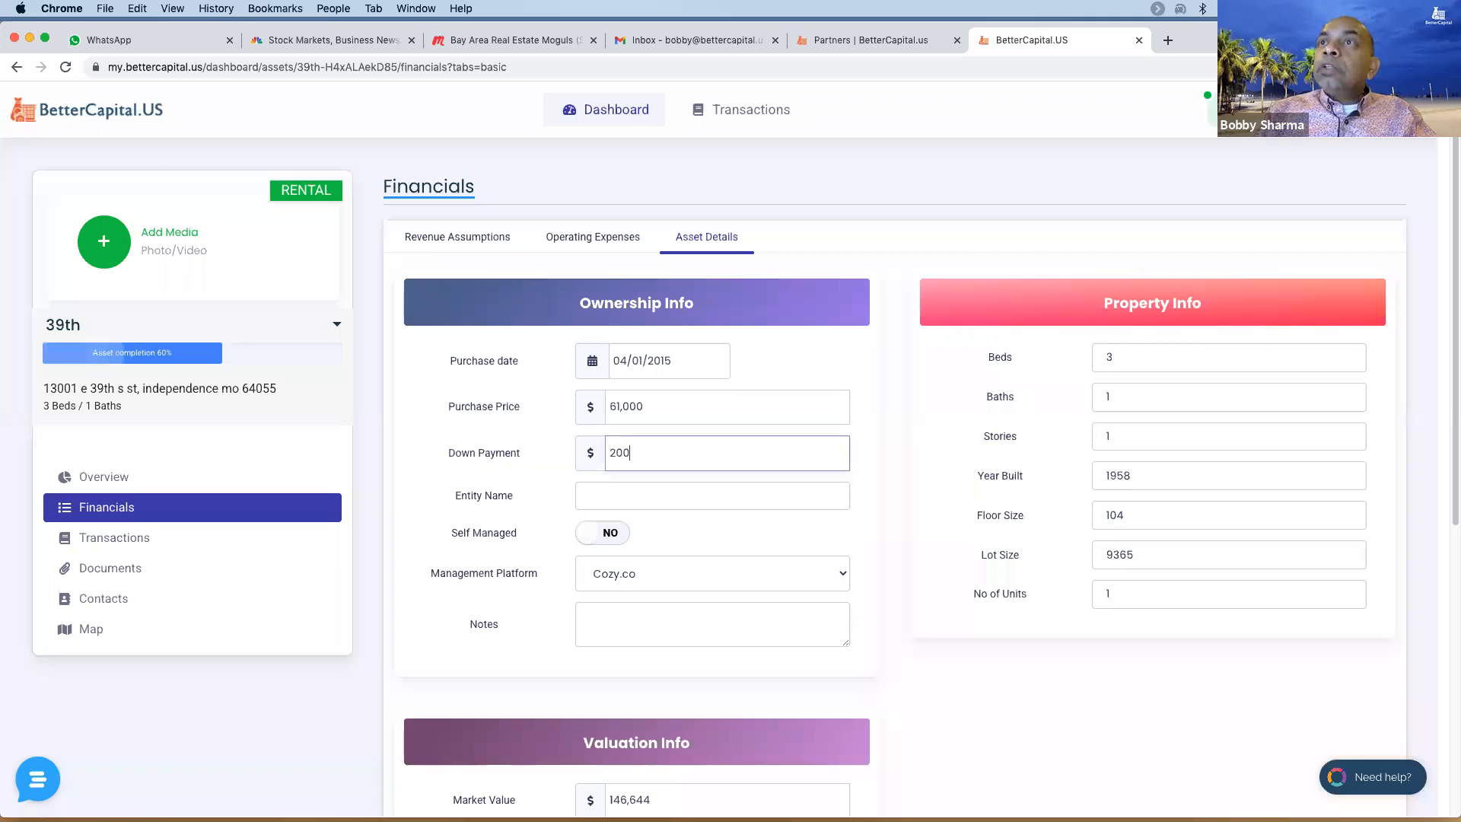
pyautogui.write('000')
pyautogui.press('Tab')
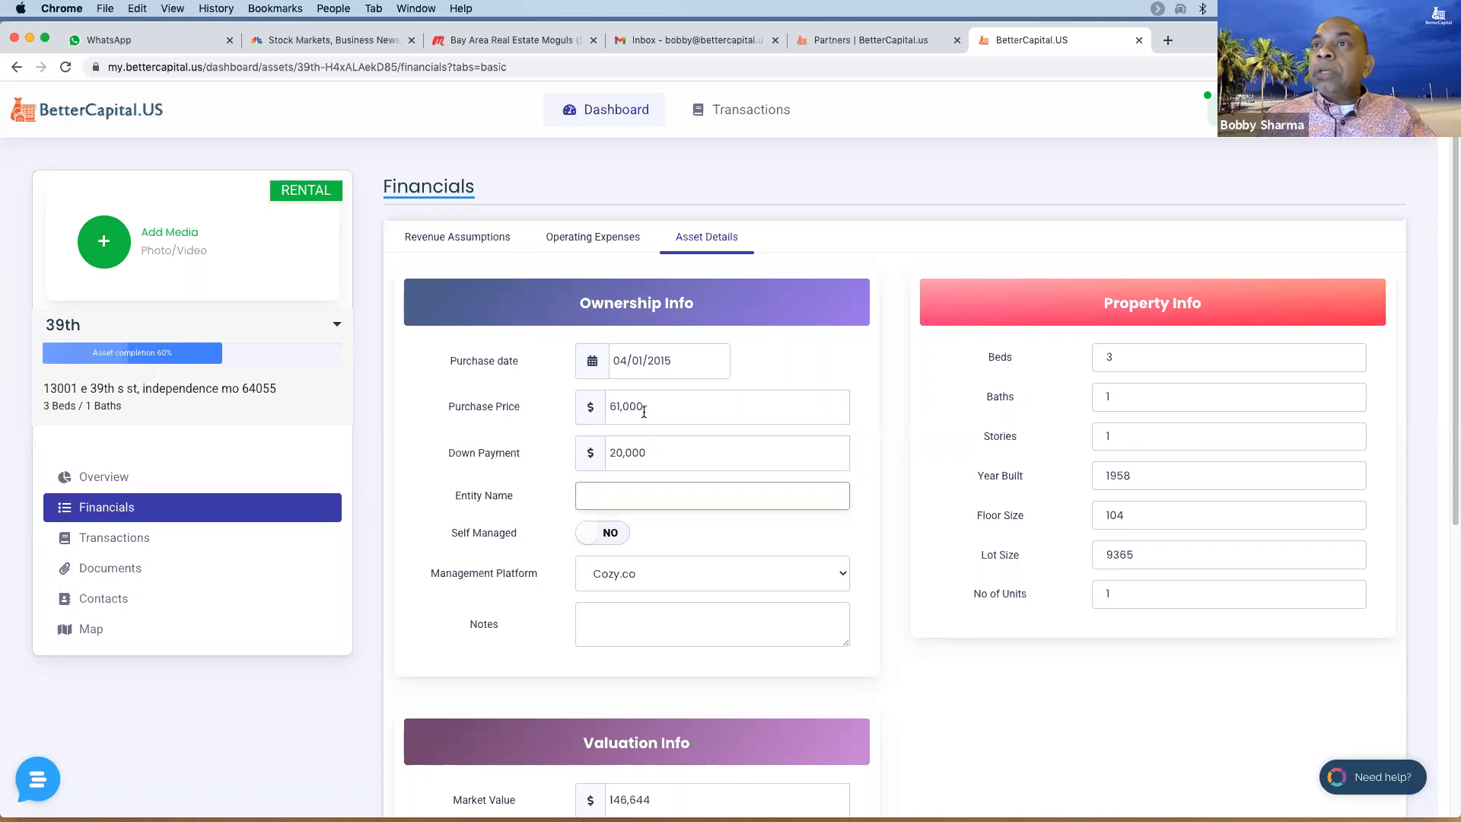
pyautogui.write('AB')
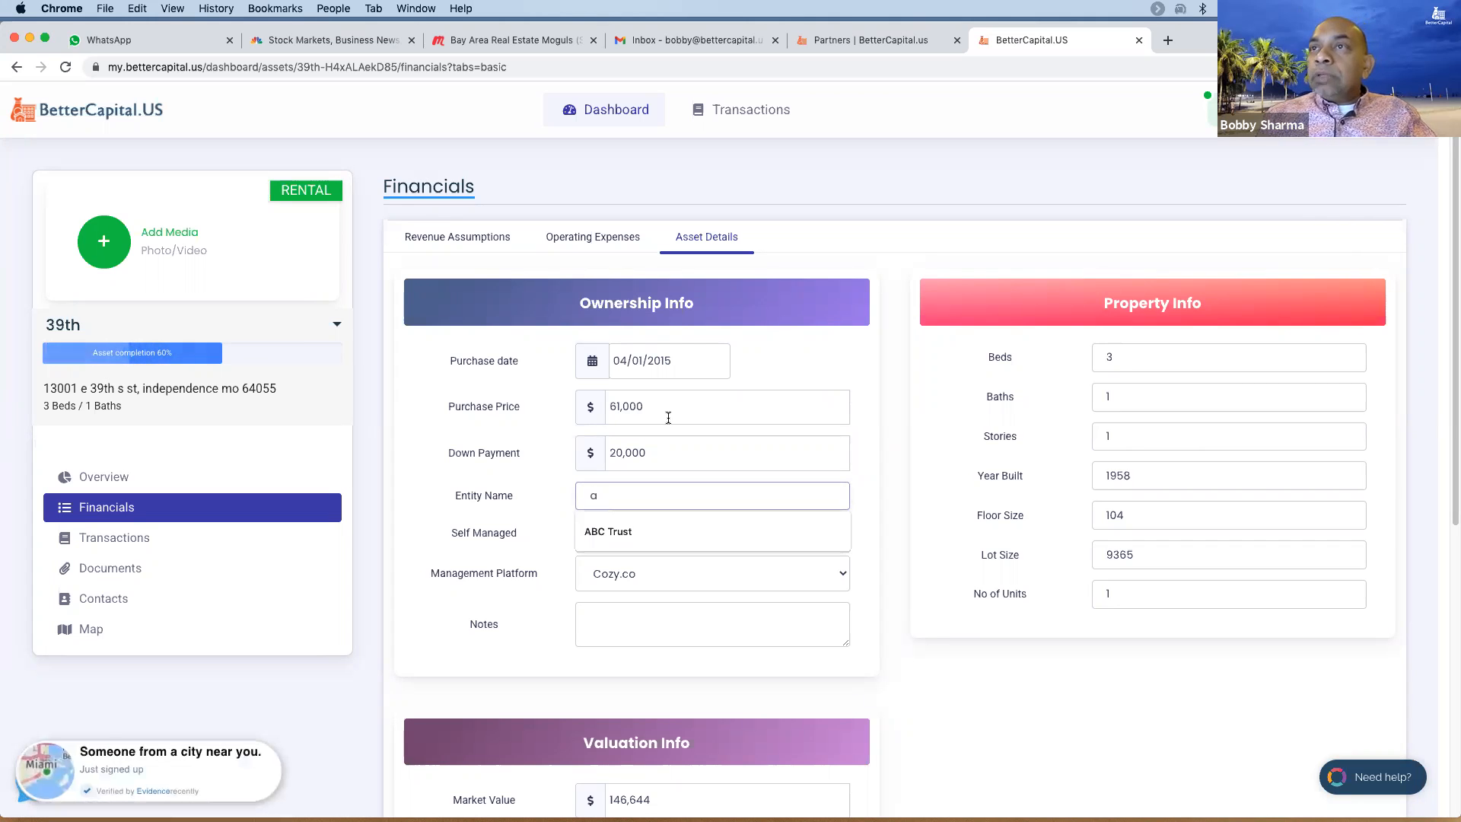
pyautogui.click(619, 534)
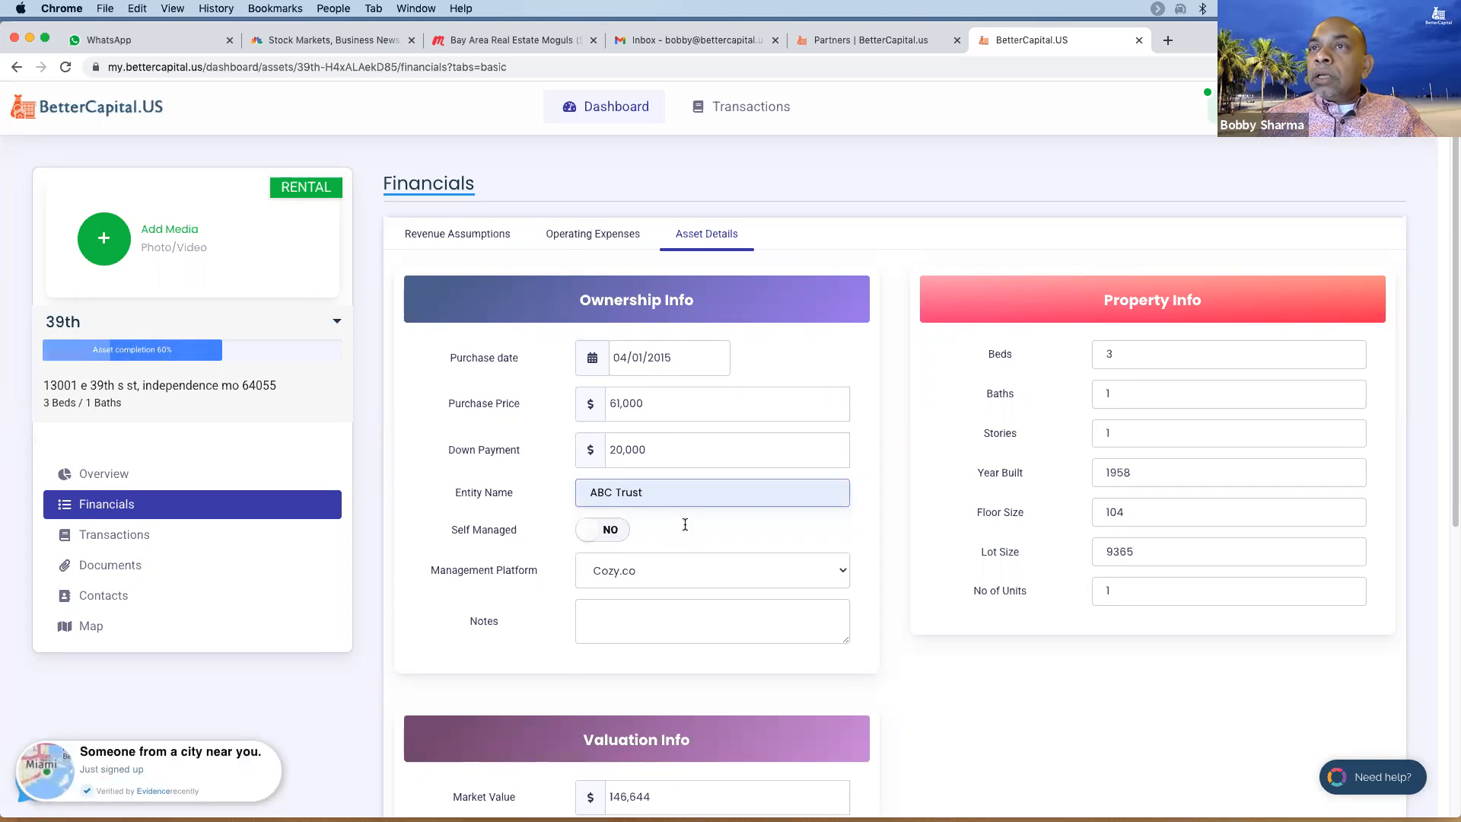
pyautogui.scroll(-3, 681, 525)
# - Add the note 'Installed new kitchen and HVAC' and update the asset details
pyautogui.click(715, 381)
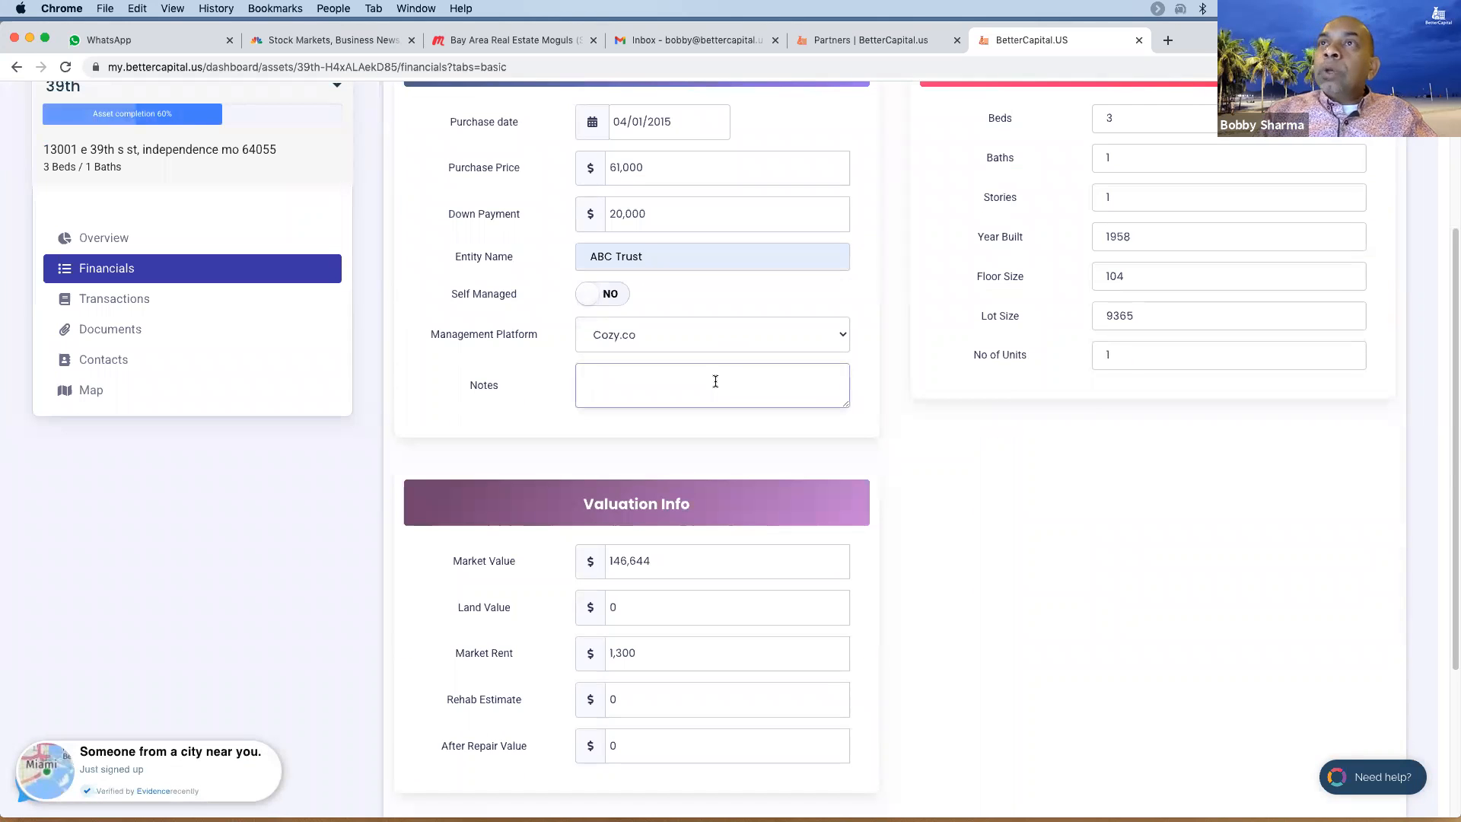
pyautogui.write('Installed ')
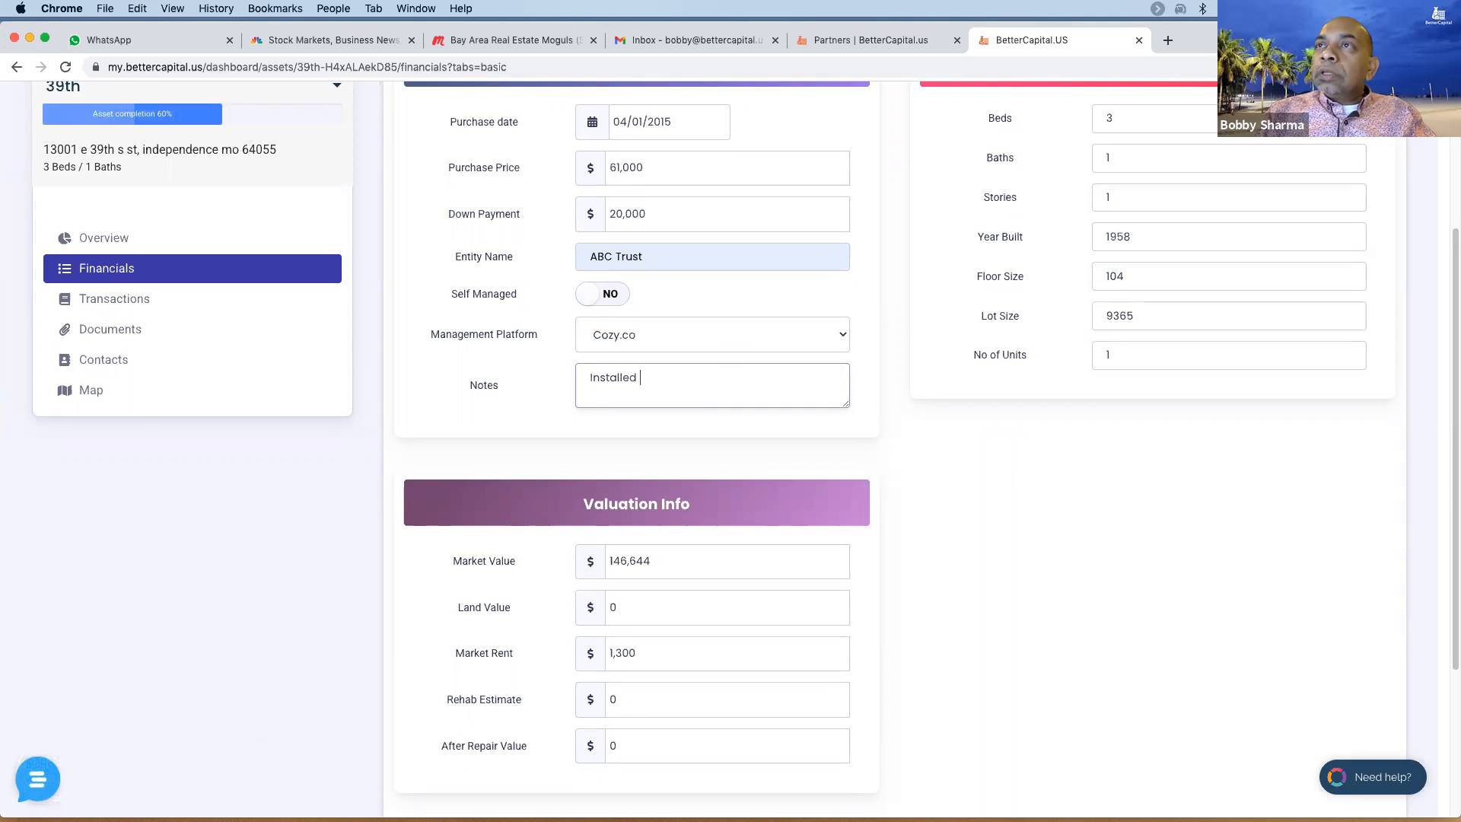
pyautogui.write('new kitchen and ')
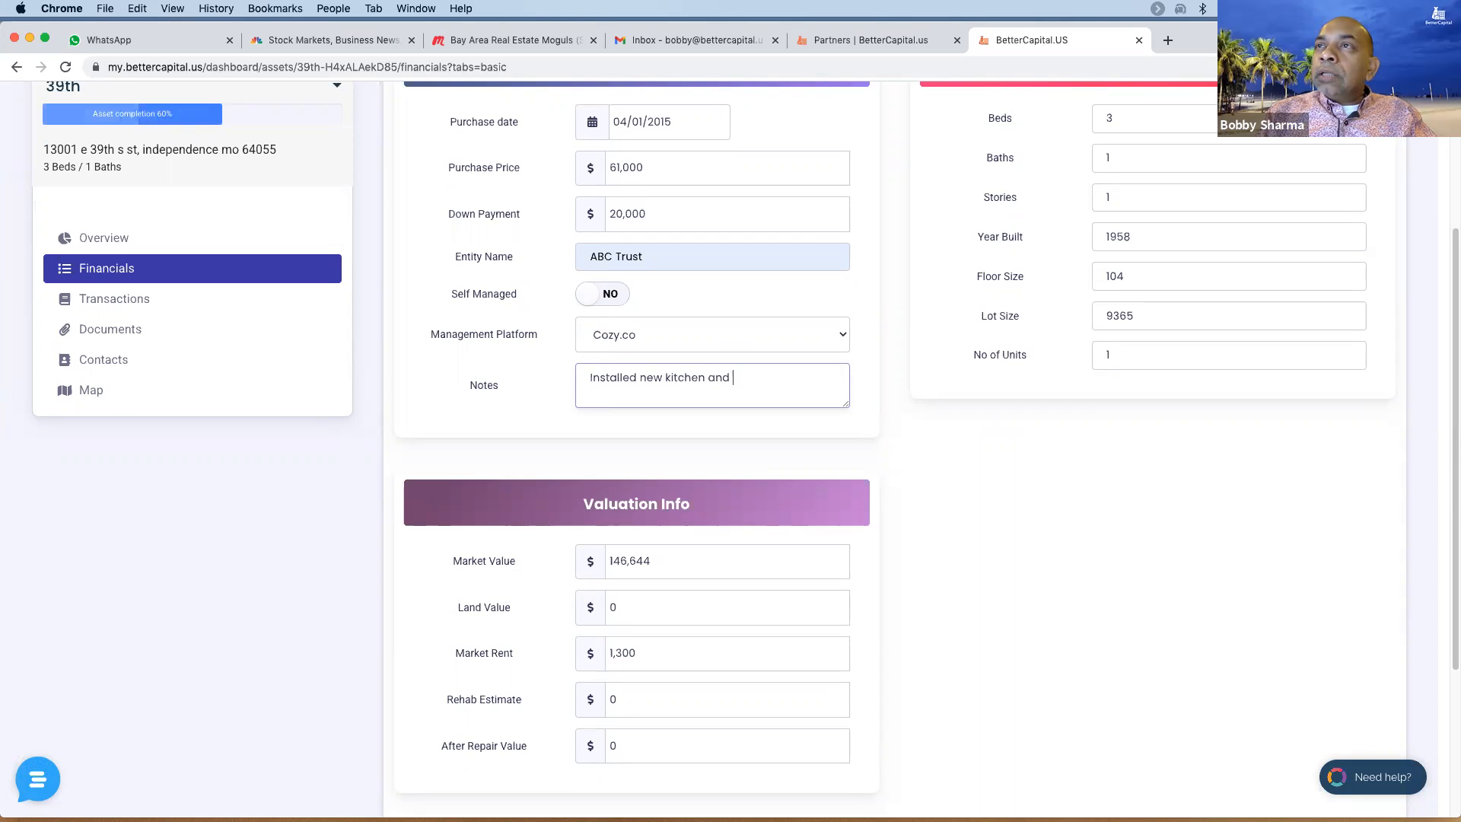
pyautogui.write('HVAC')
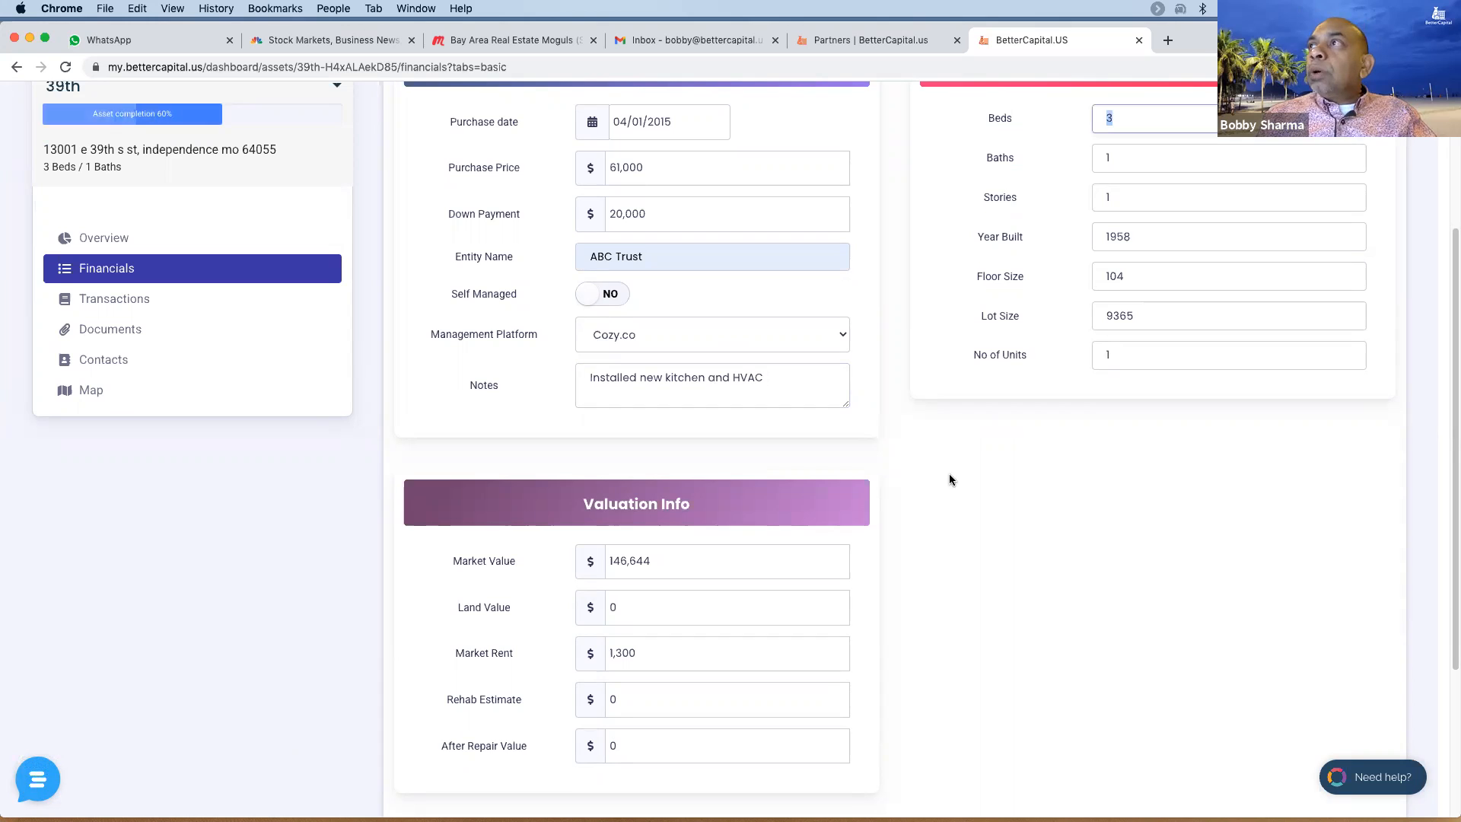
pyautogui.scroll(2, 951, 475)
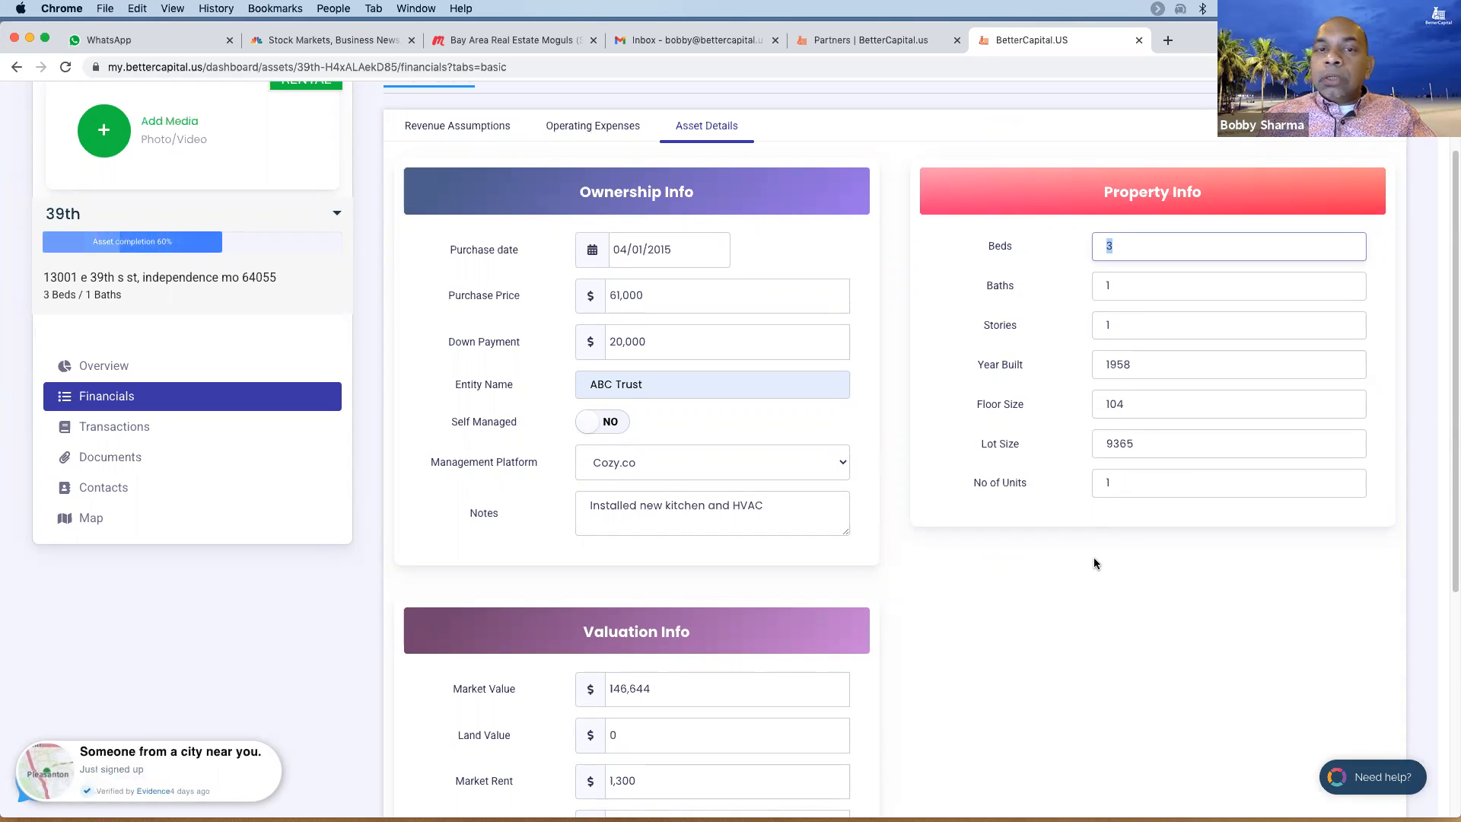
pyautogui.scroll(-5, 1094, 563)
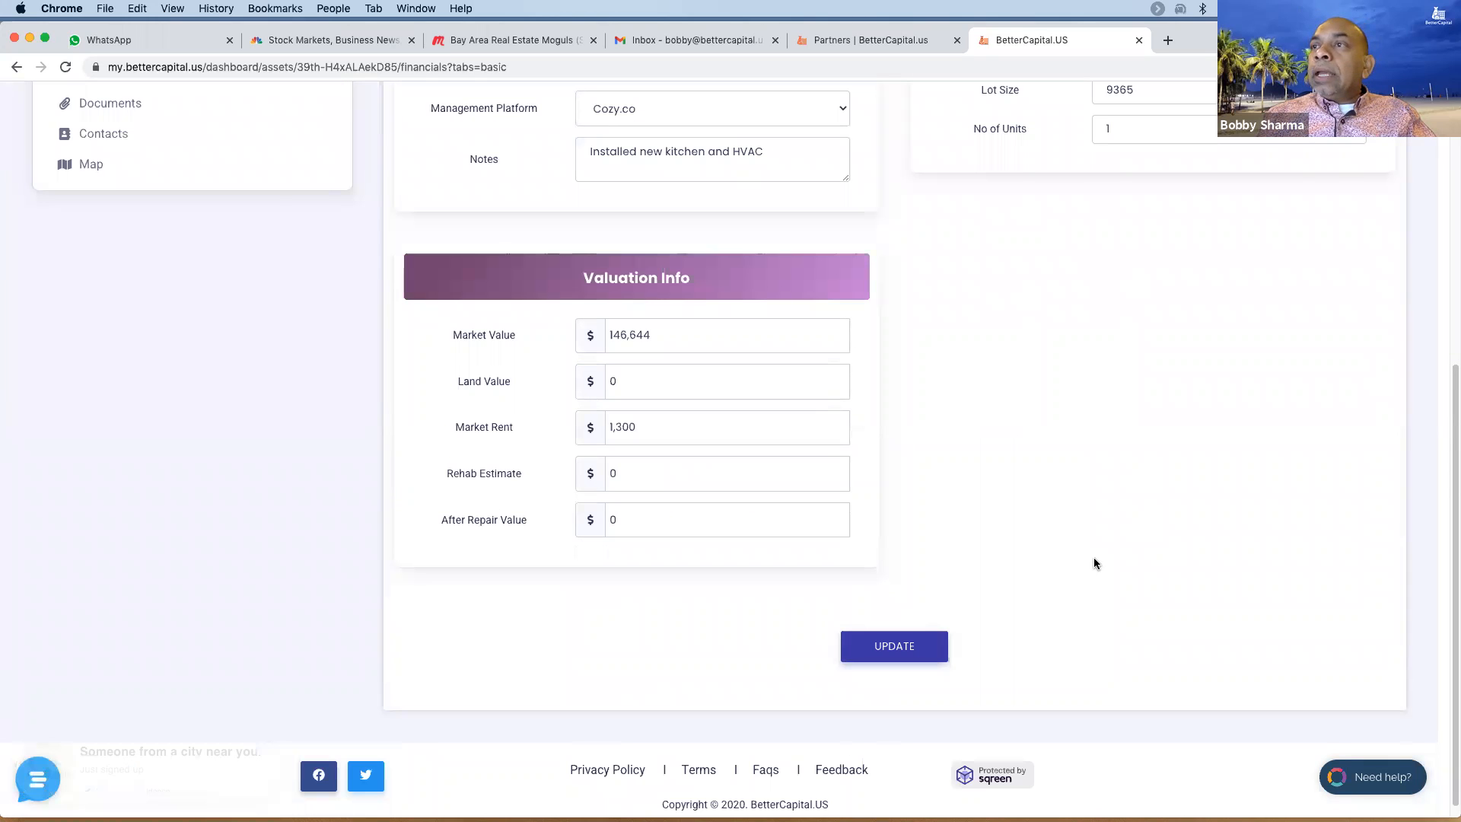
pyautogui.click(901, 646)
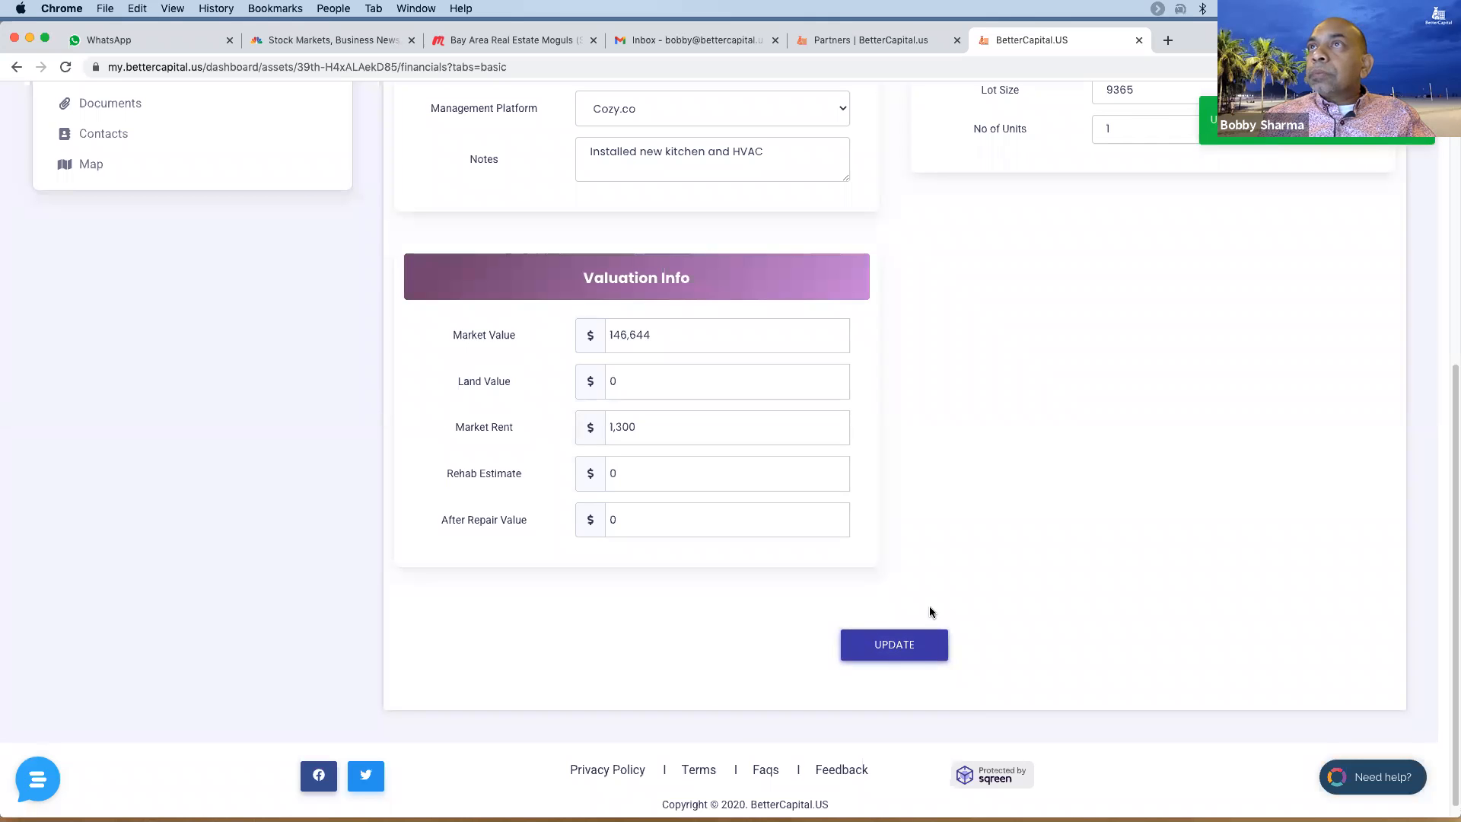
pyautogui.scroll(1, 1009, 524)
pyautogui.scroll(4, 1009, 524)
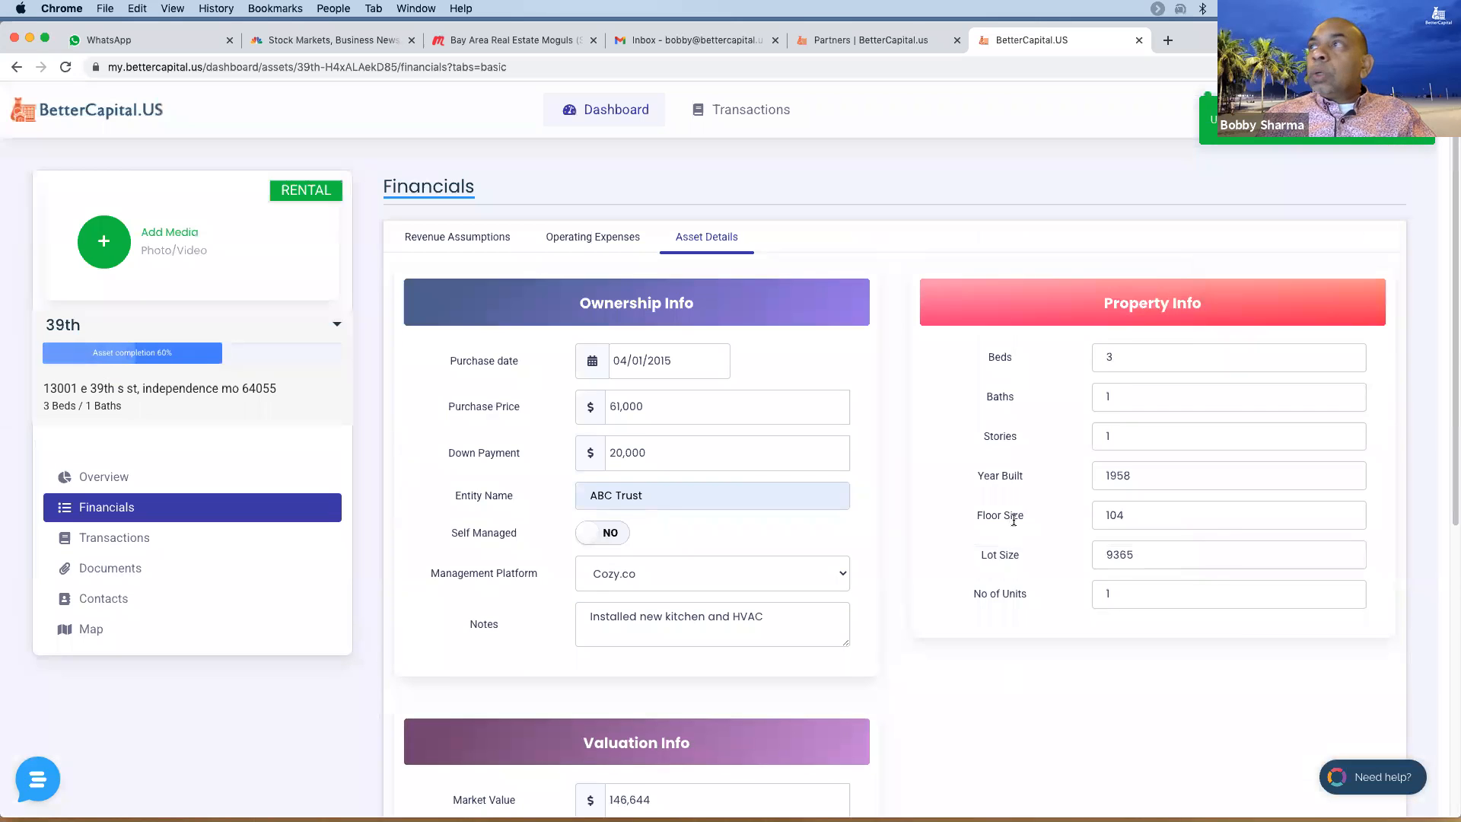
pyautogui.click(93, 542)
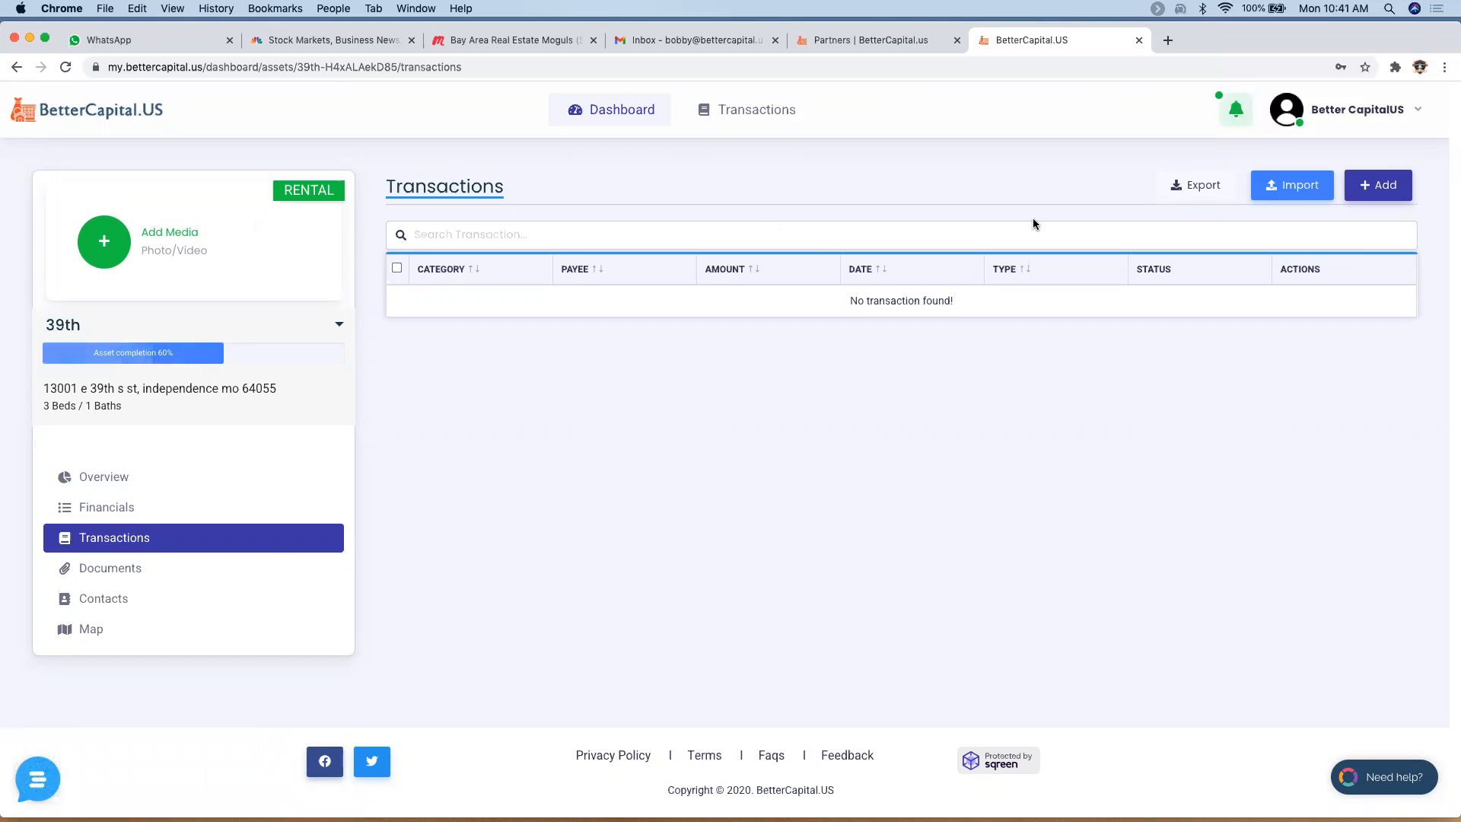
# - Start a transaction import using BetterCapital Past Years(Excel) and bring up the file picker
pyautogui.click(1292, 188)
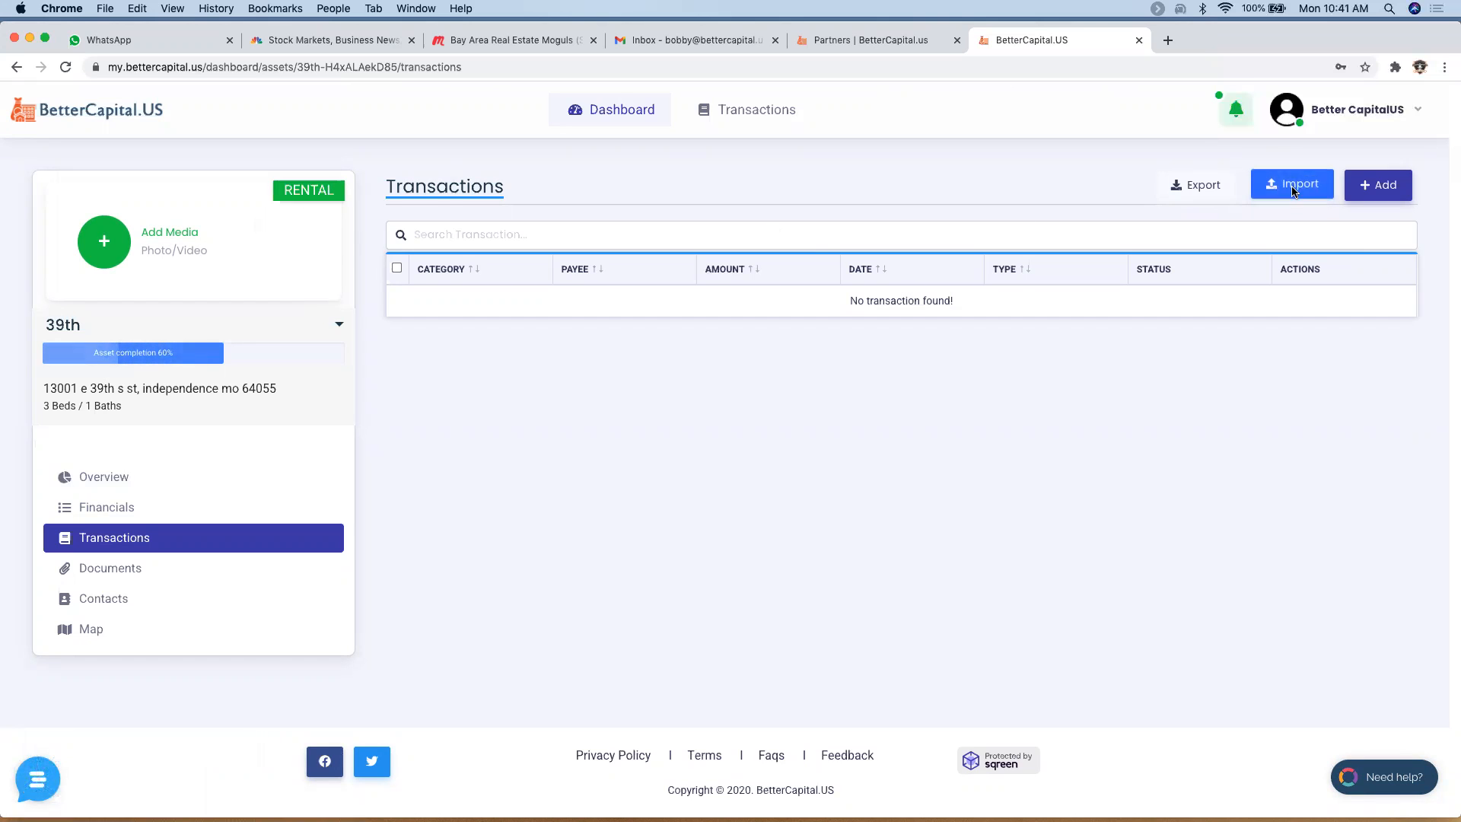
pyautogui.click(614, 429)
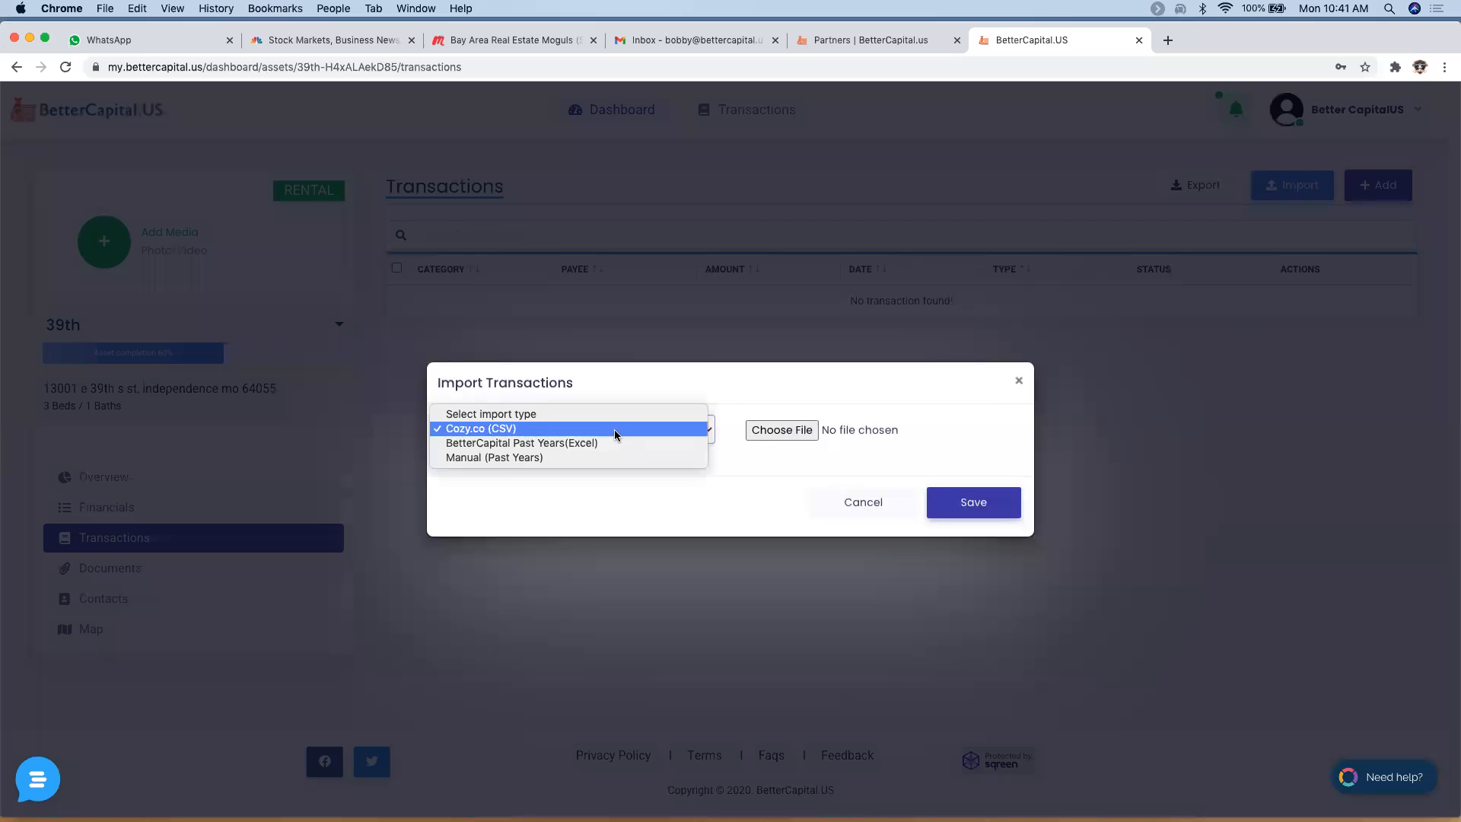
pyautogui.click(613, 440)
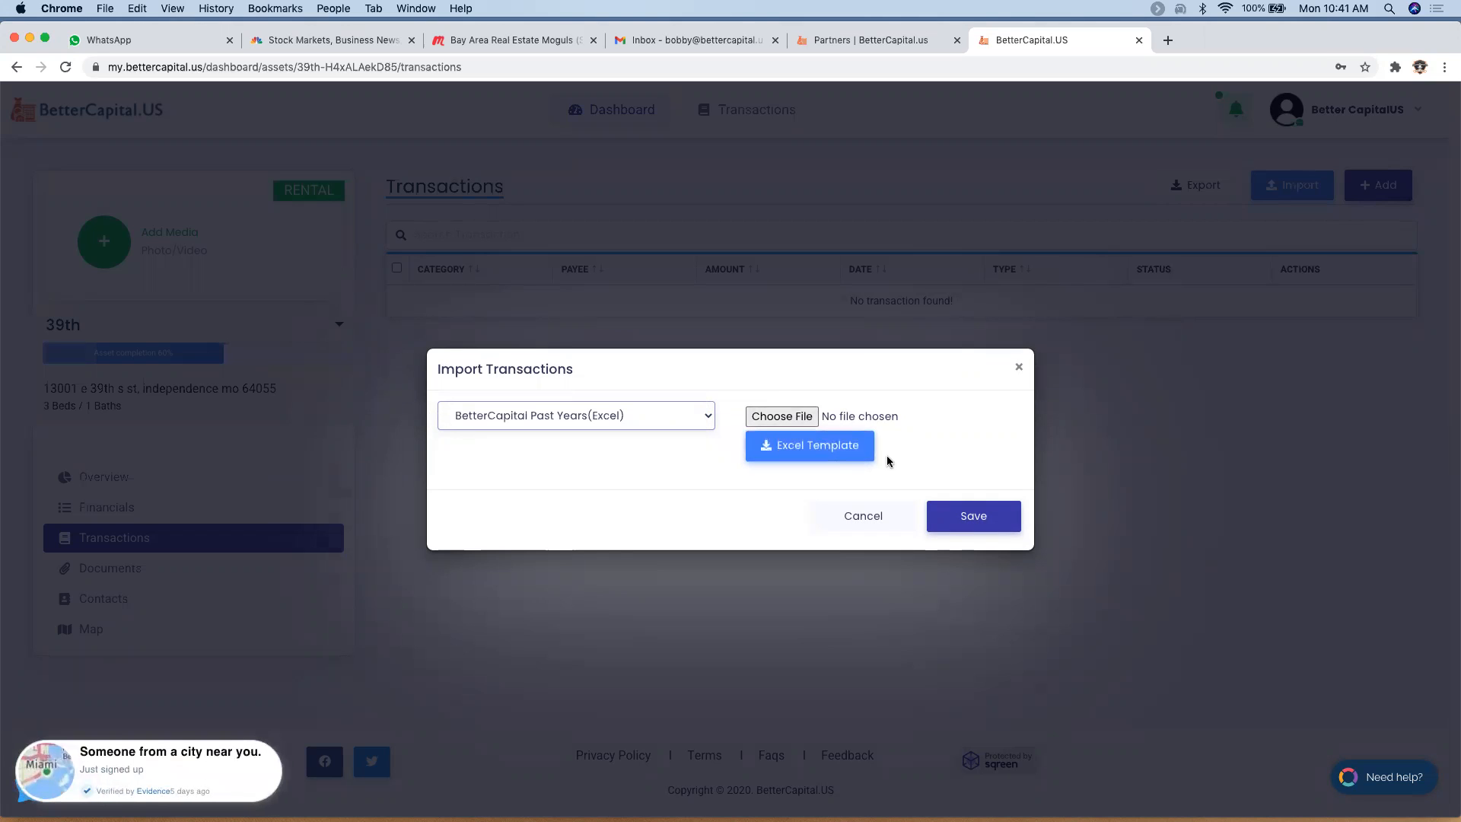
pyautogui.click(783, 418)
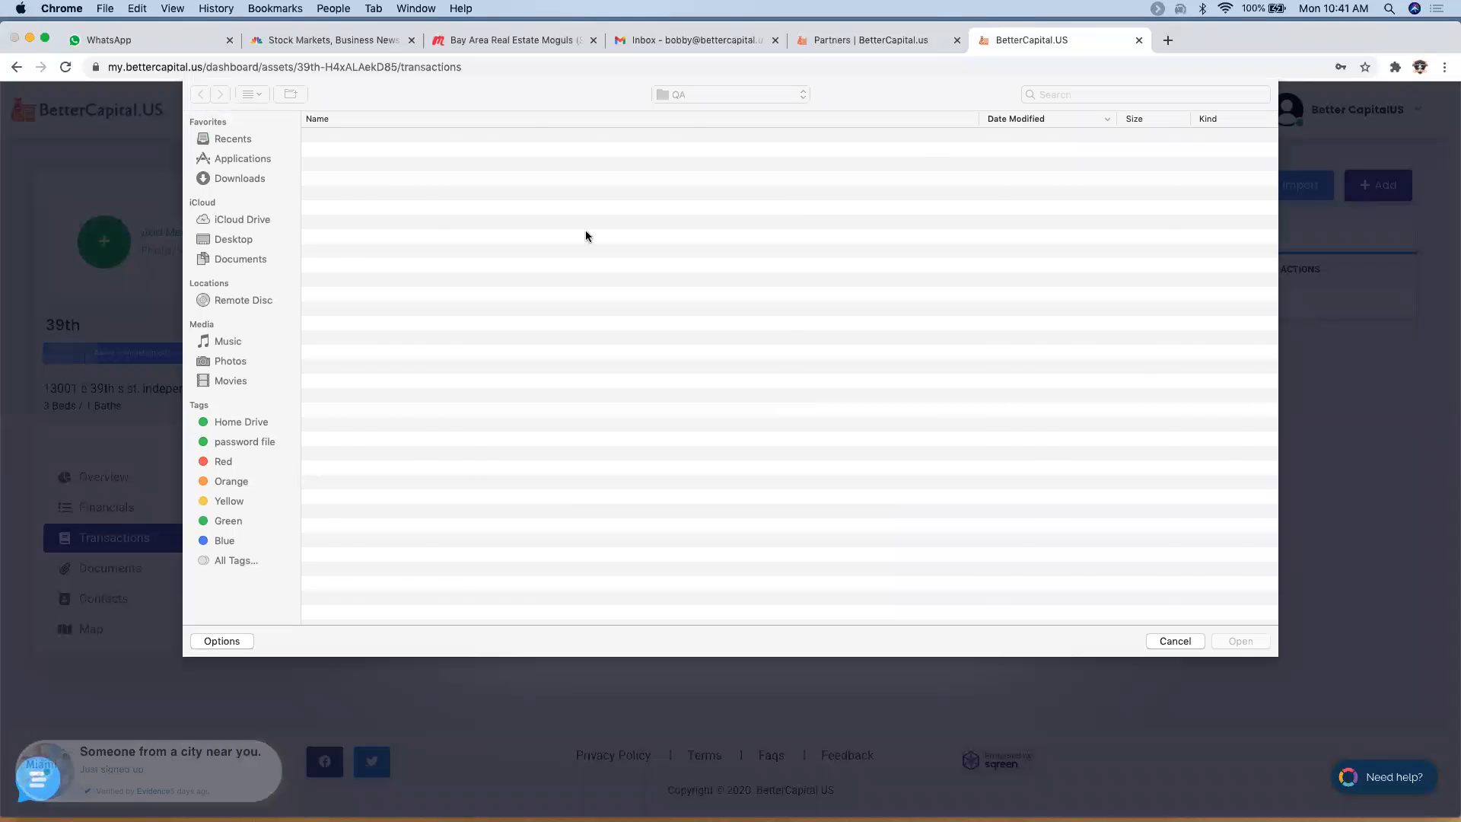
pyautogui.click(463, 166)
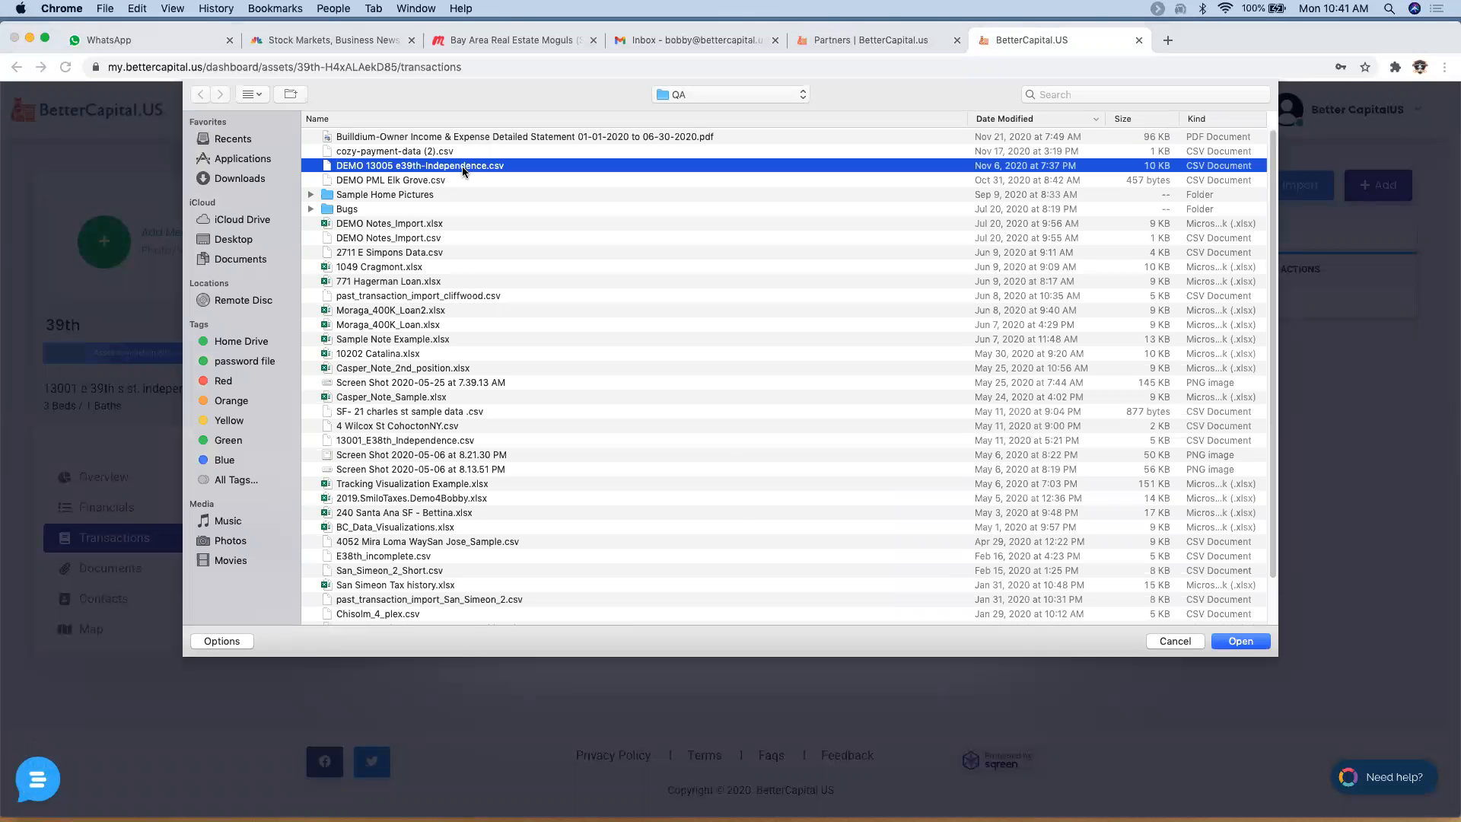
pyautogui.click(1238, 642)
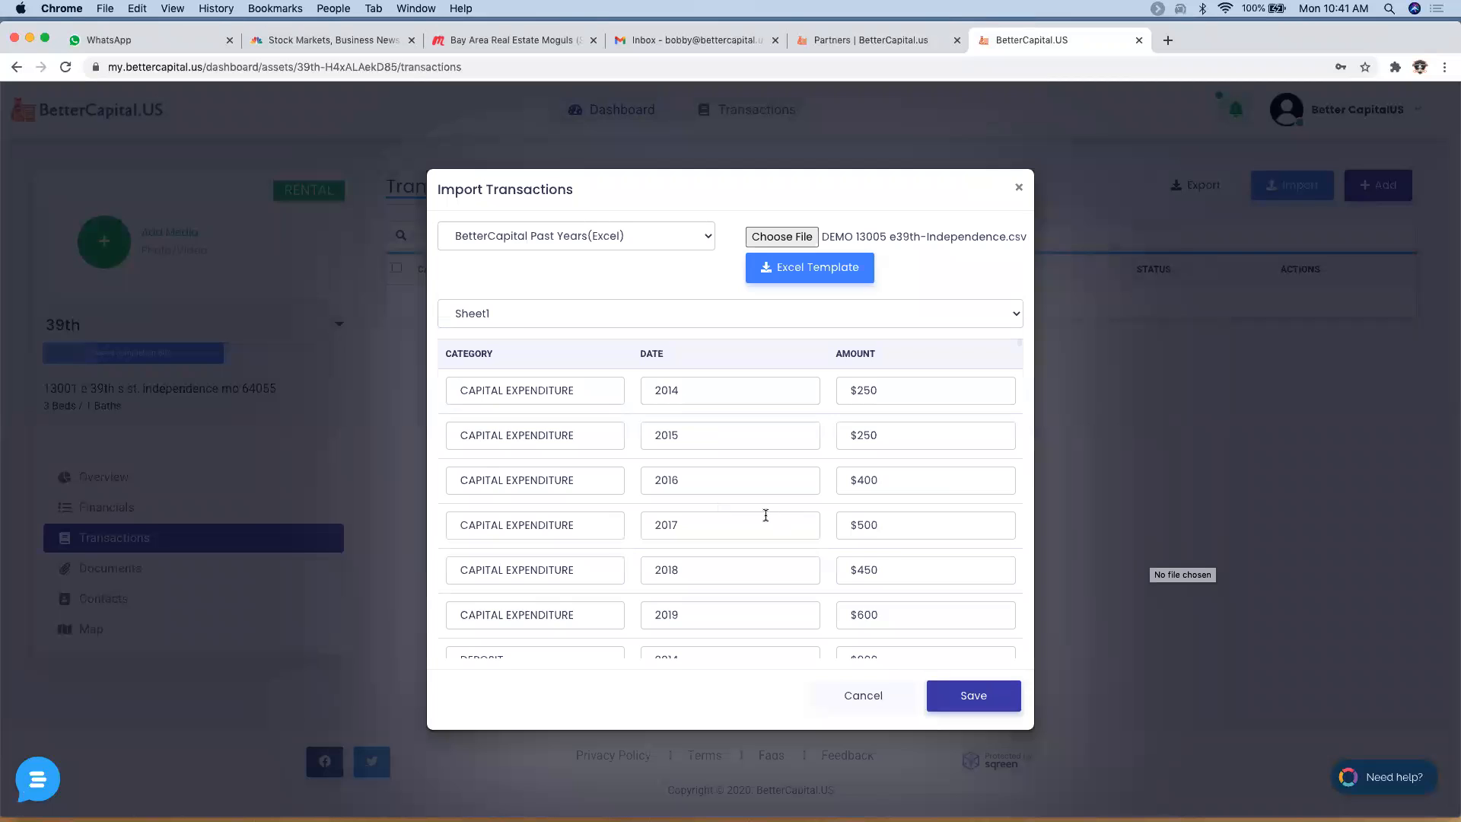
pyautogui.scroll(-15, 764, 515)
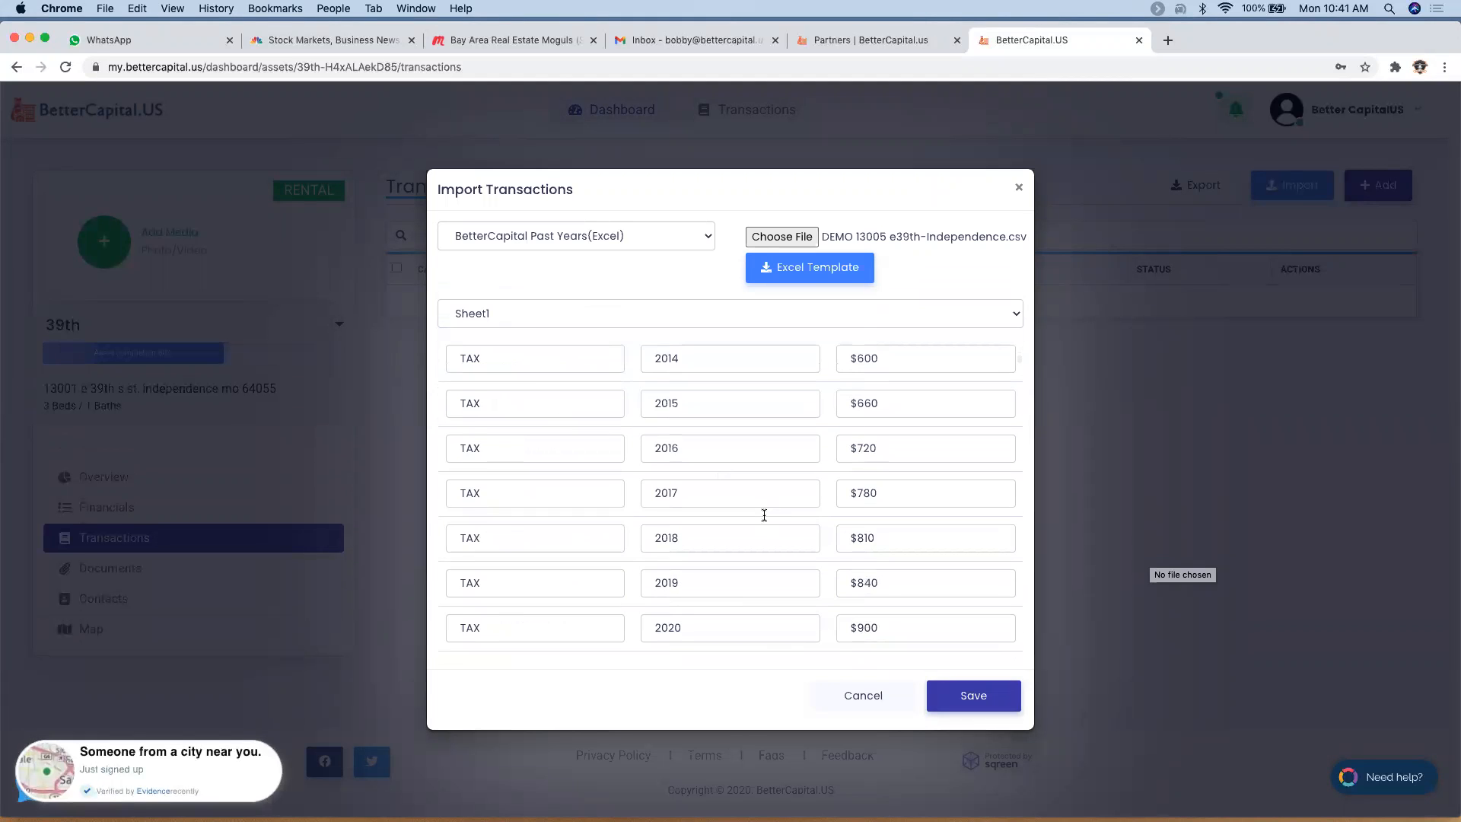
pyautogui.scroll(-2, 764, 515)
pyautogui.scroll(-10, 764, 515)
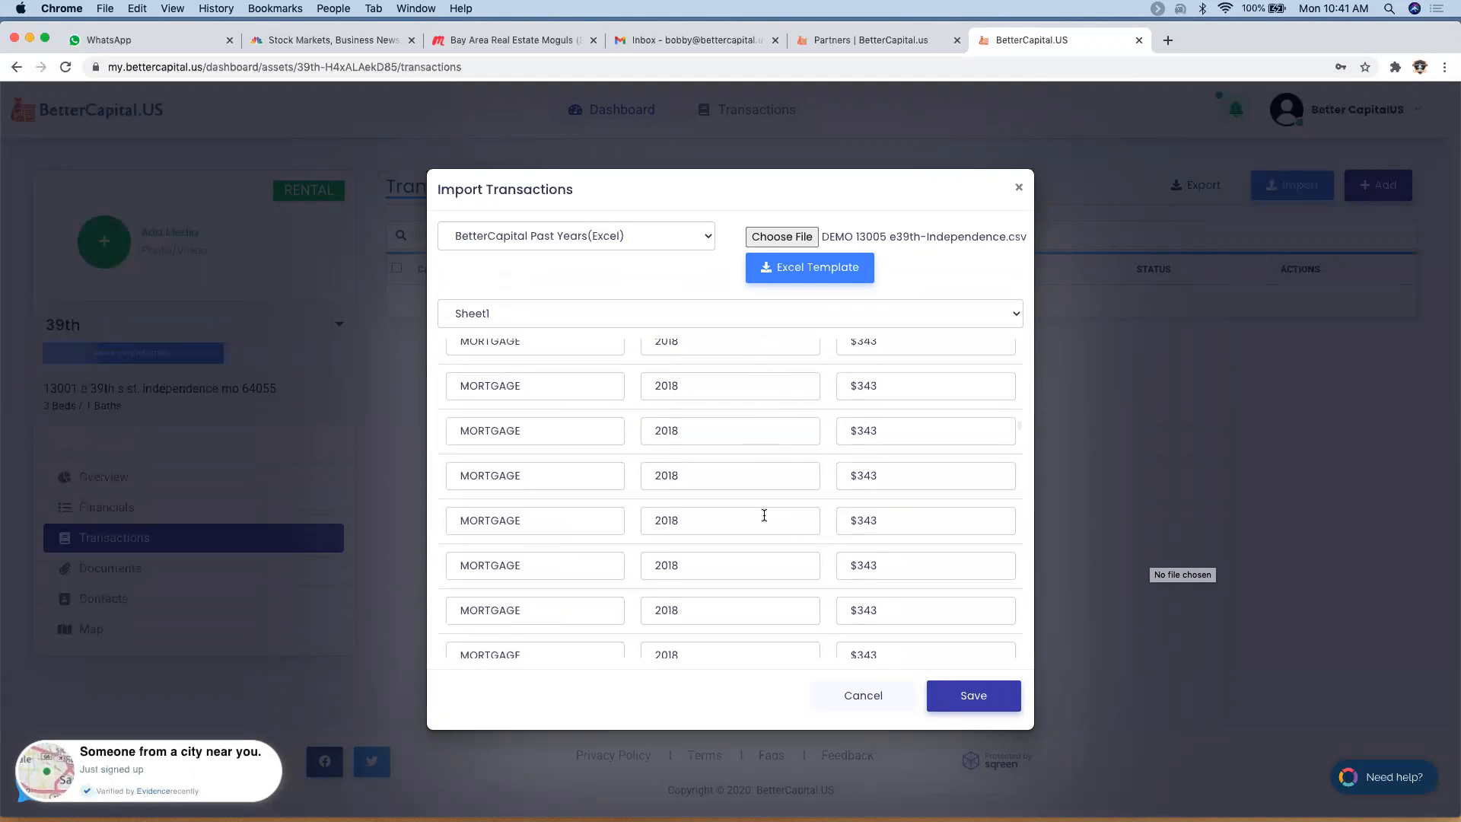
pyautogui.click(979, 708)
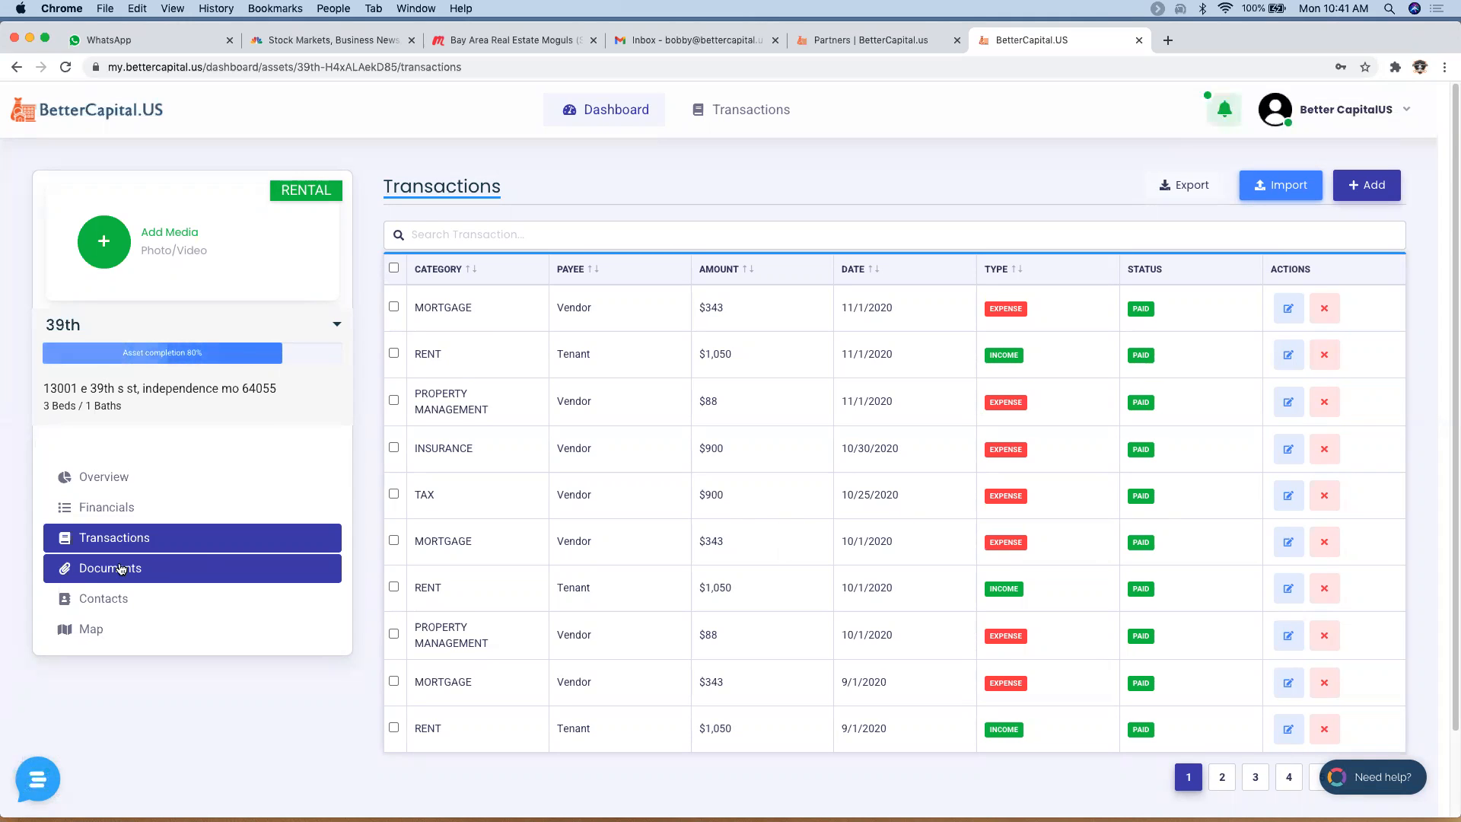
pyautogui.click(179, 567)
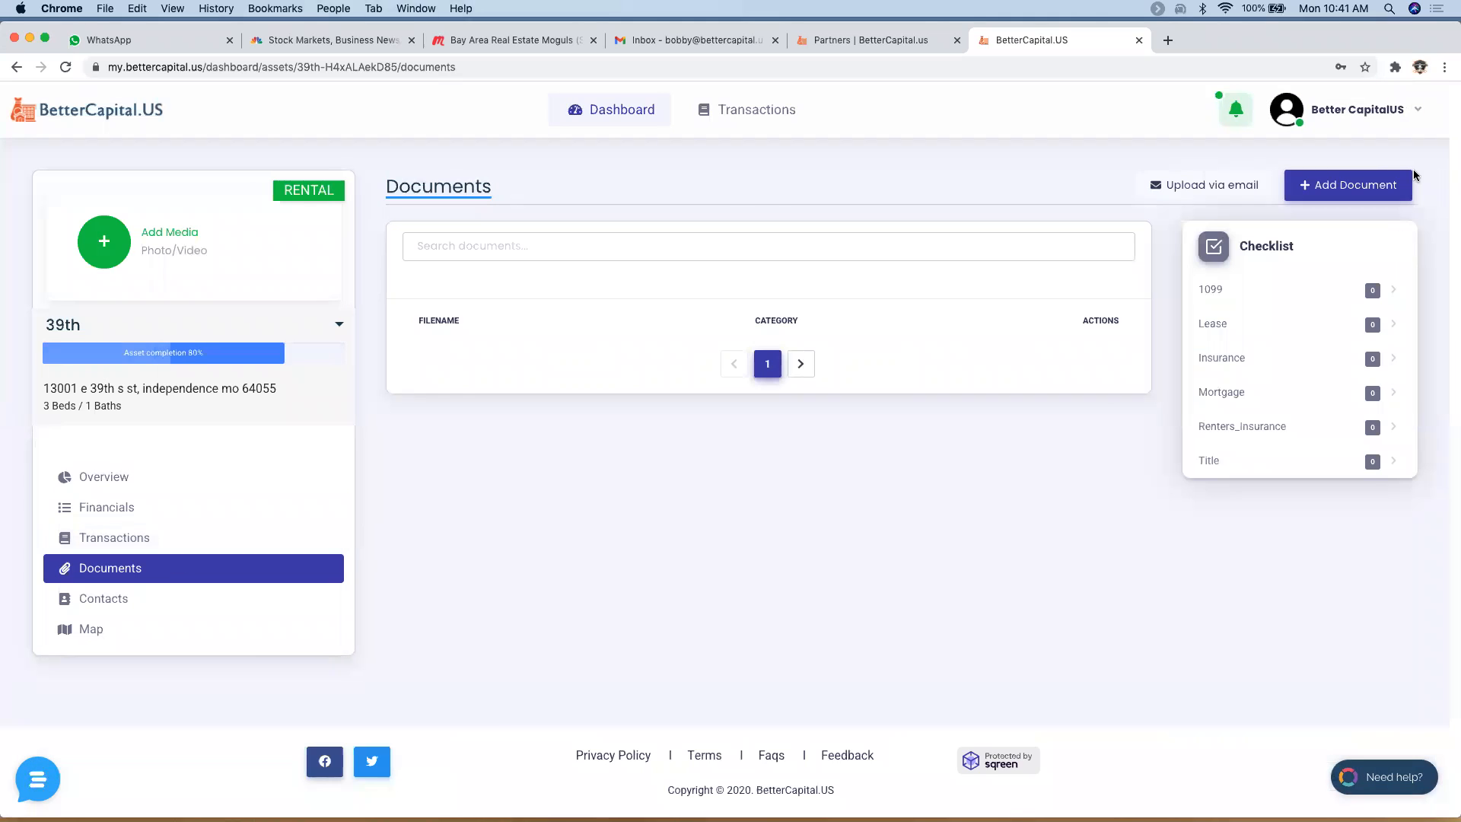
# - Upload the Buildium Owner Income & Expense Detailed Statement PDF as a new document and begin categorising it
pyautogui.click(1354, 188)
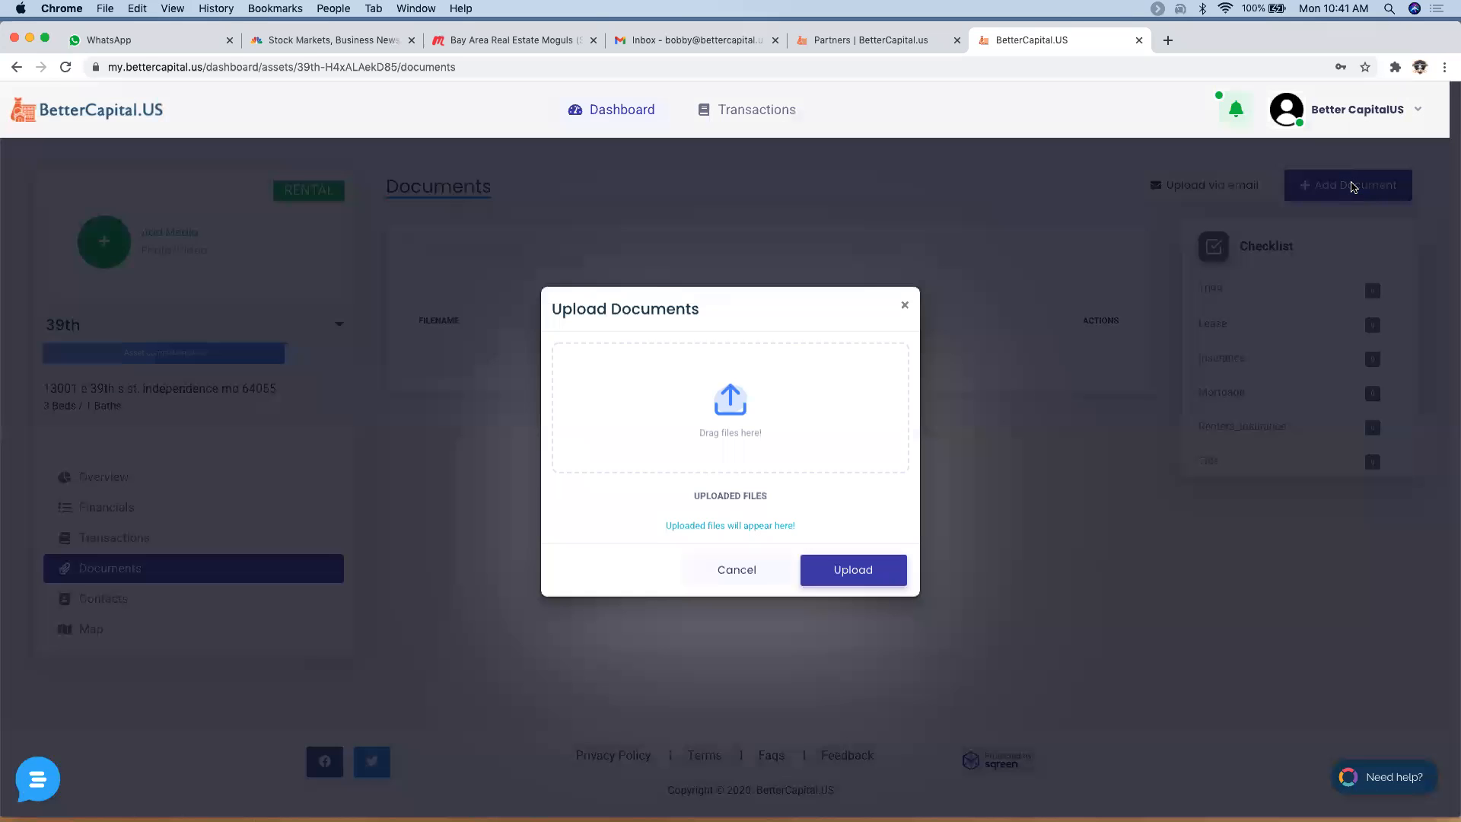
pyautogui.click(886, 406)
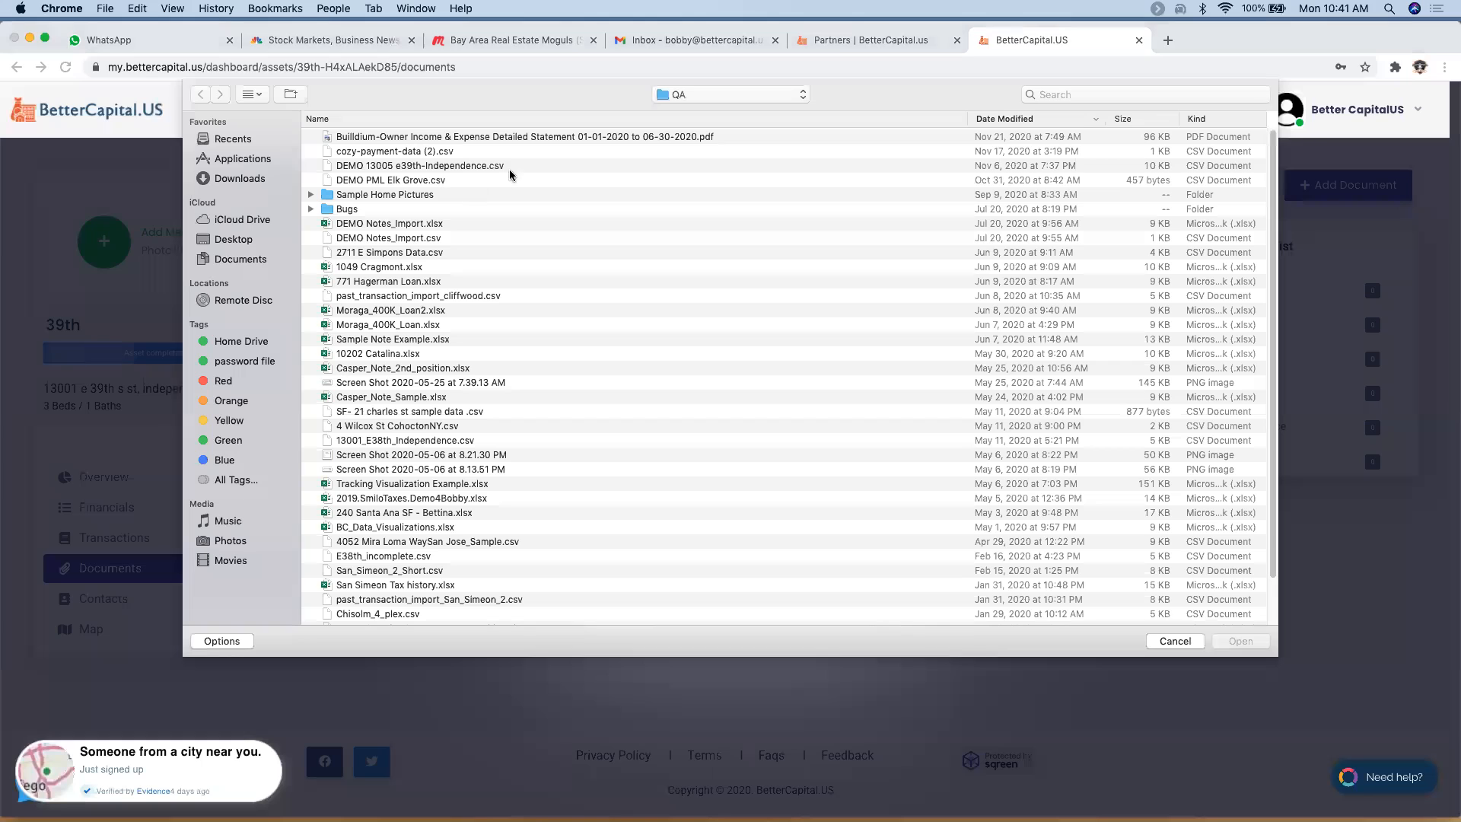
pyautogui.click(447, 138)
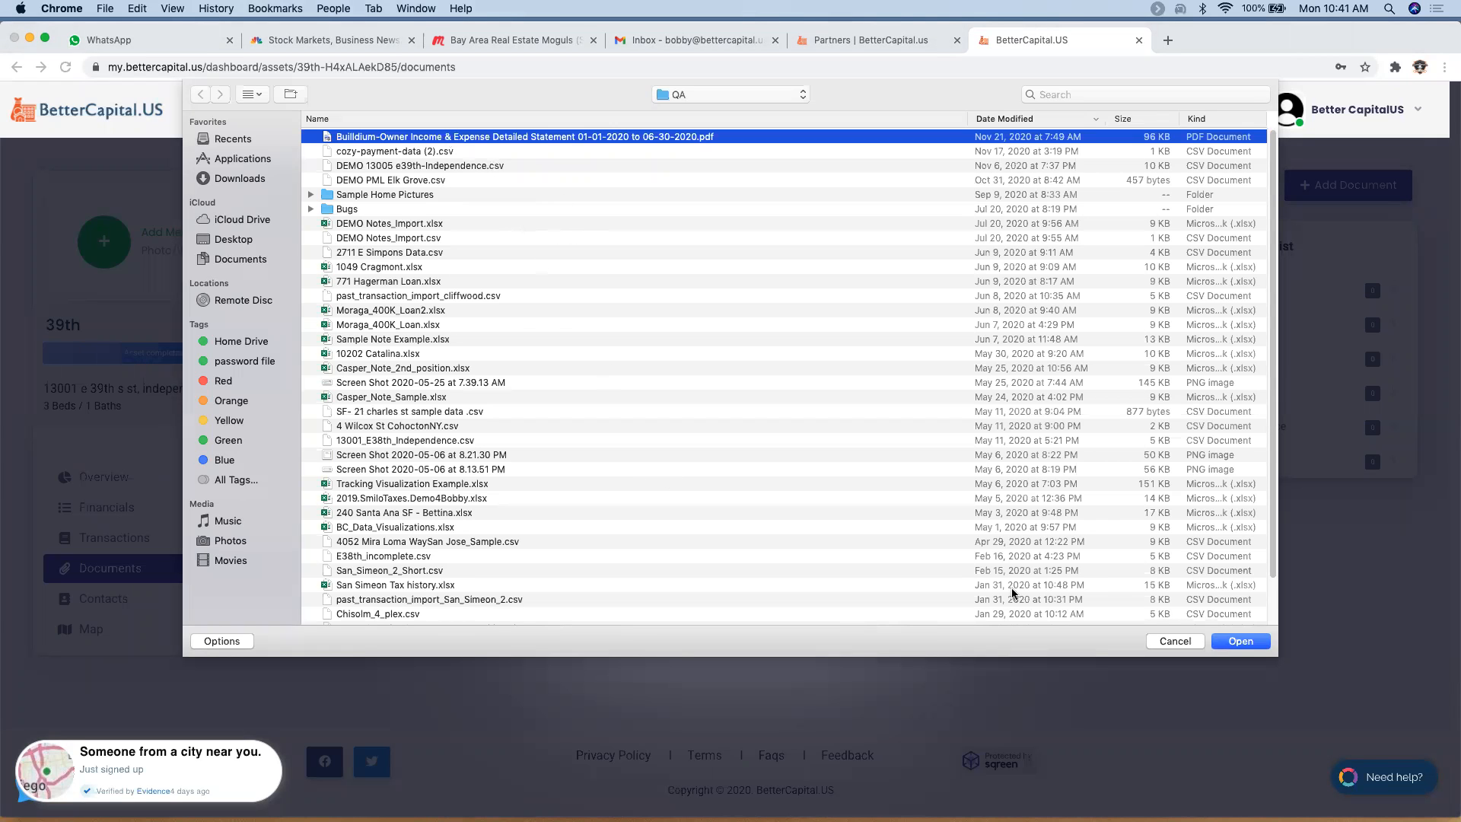
pyautogui.click(1238, 641)
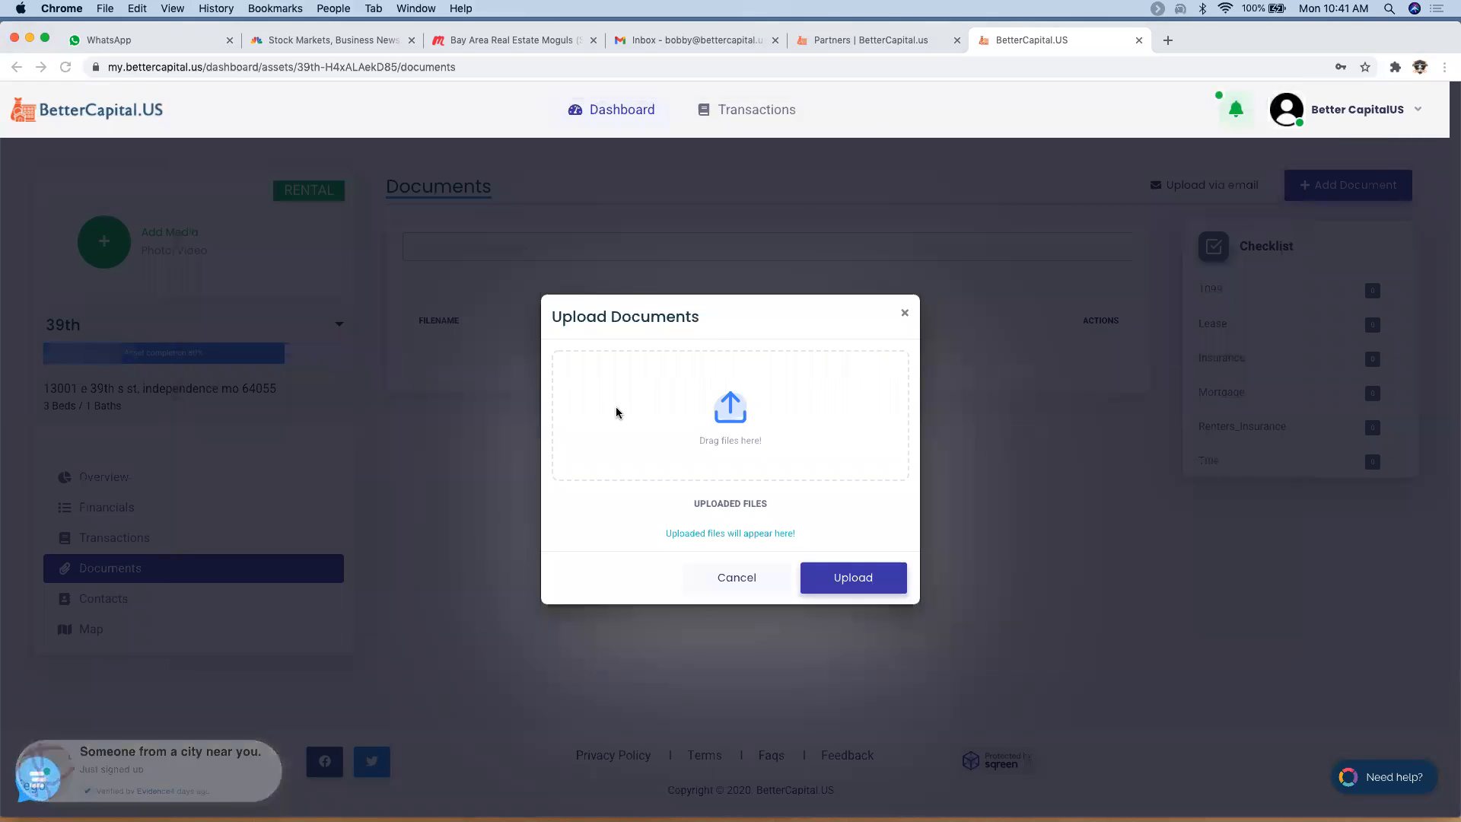
pyautogui.click(841, 676)
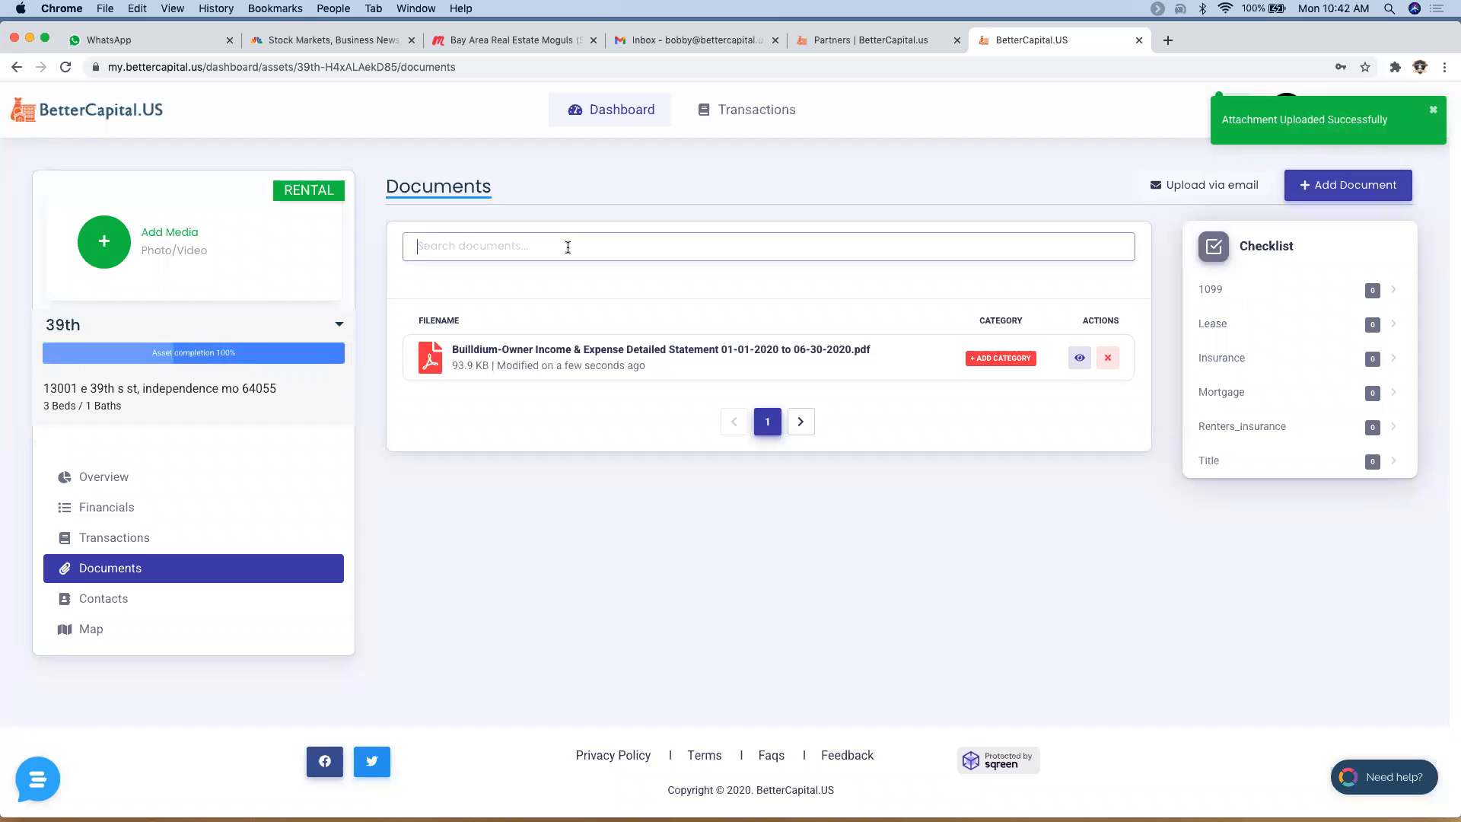
pyautogui.click(984, 358)
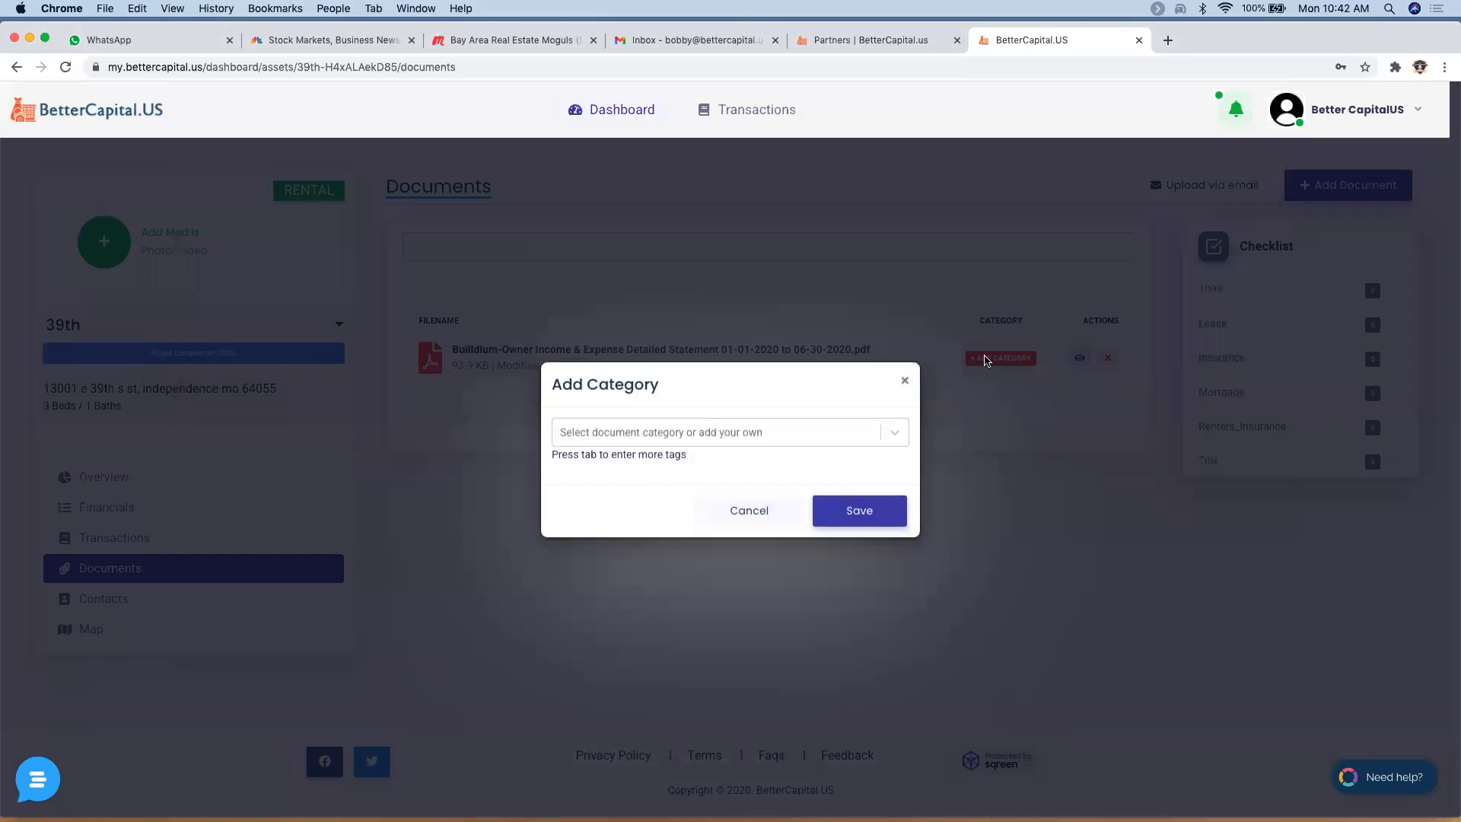
# - Tag the statement PDF with the categories 2020 and Lease and save
pyautogui.click(810, 438)
pyautogui.write('les')
pyautogui.press('BackSpace')
pyautogui.press('BackSpace')
pyautogui.press('BackSpace')
pyautogui.write('20')
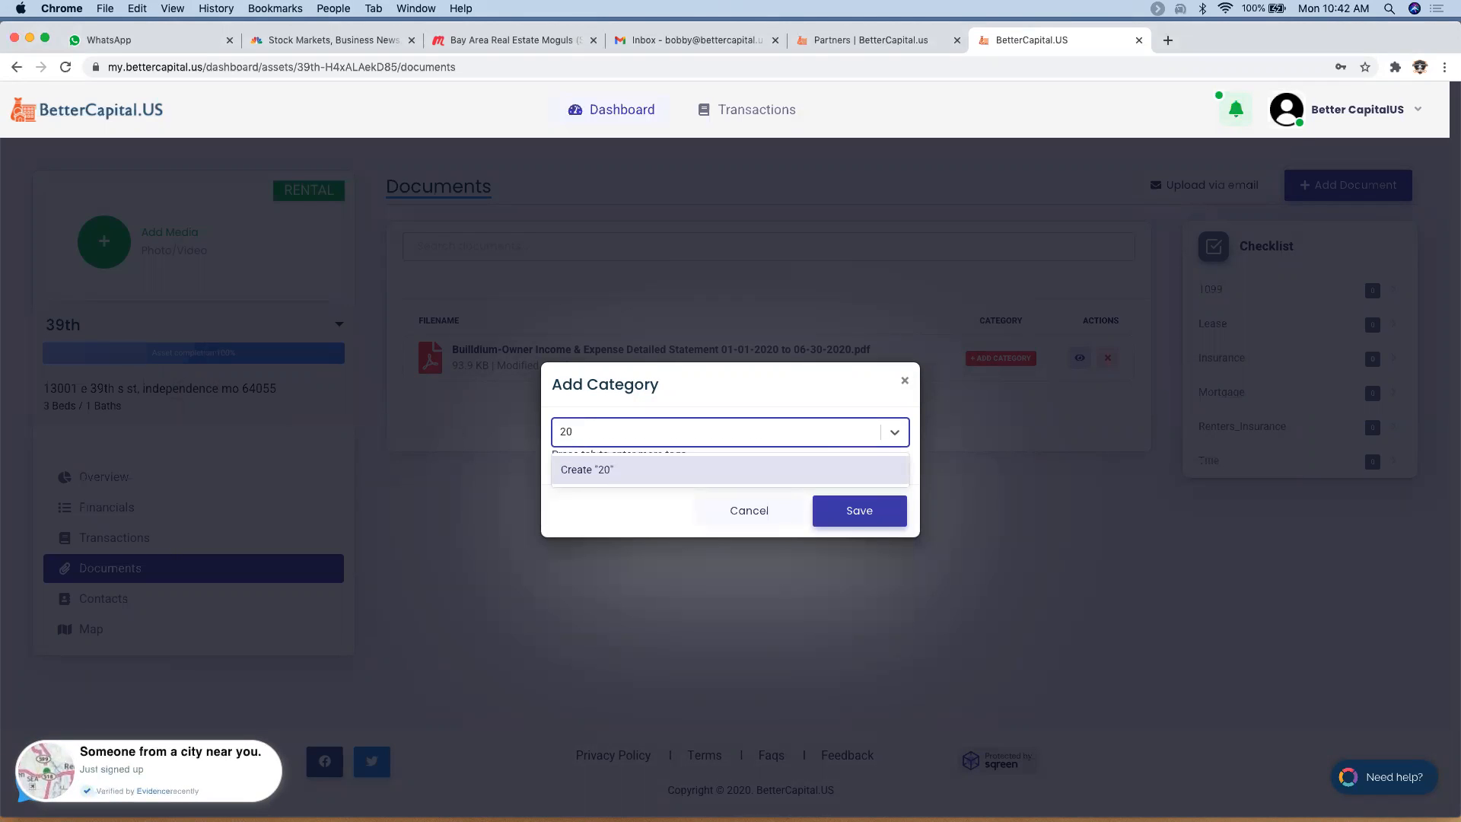
pyautogui.write('20')
pyautogui.press('Tab')
pyautogui.write('lea')
pyautogui.press('Tab')
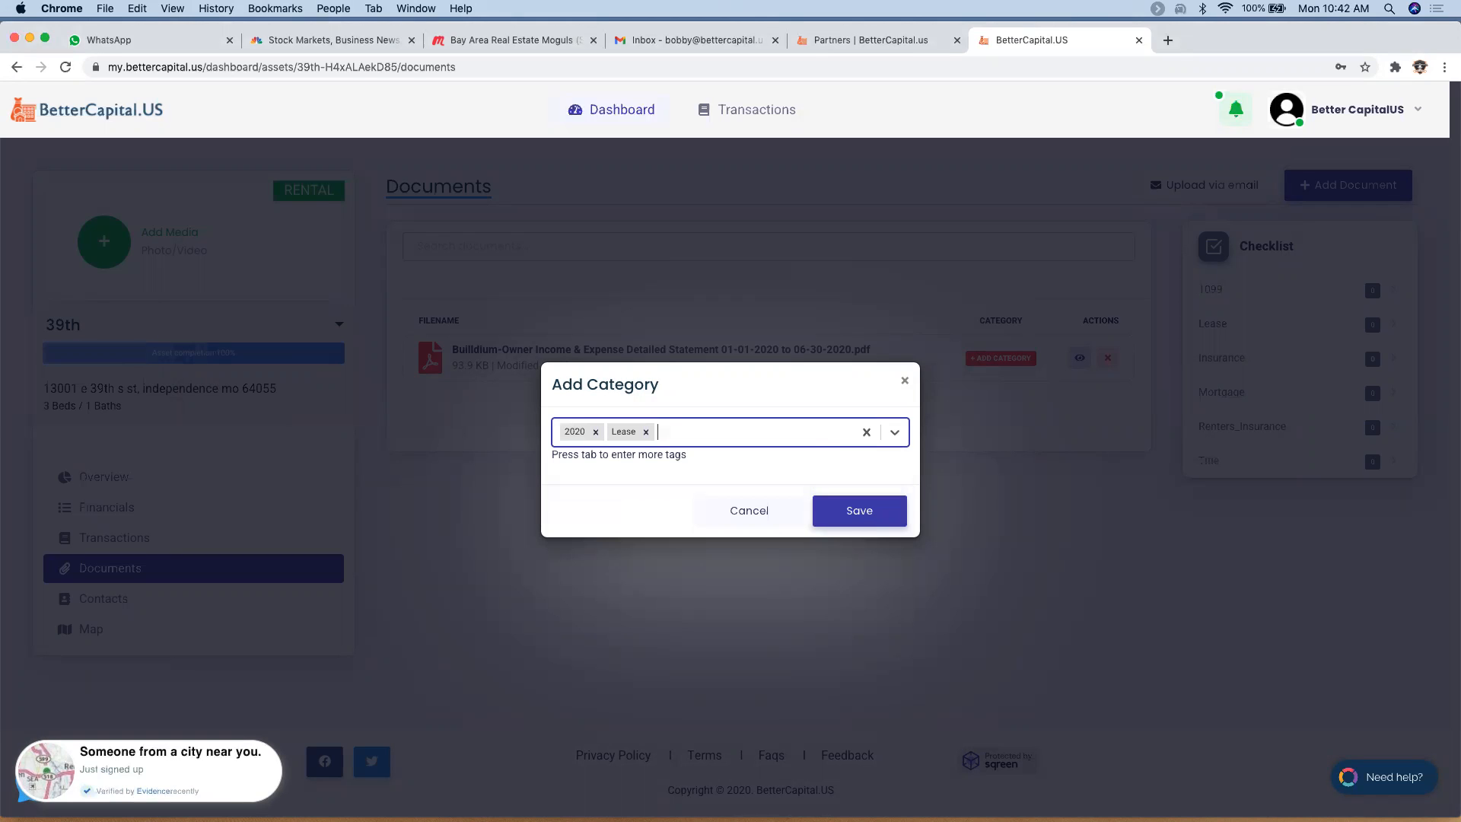
pyautogui.click(858, 510)
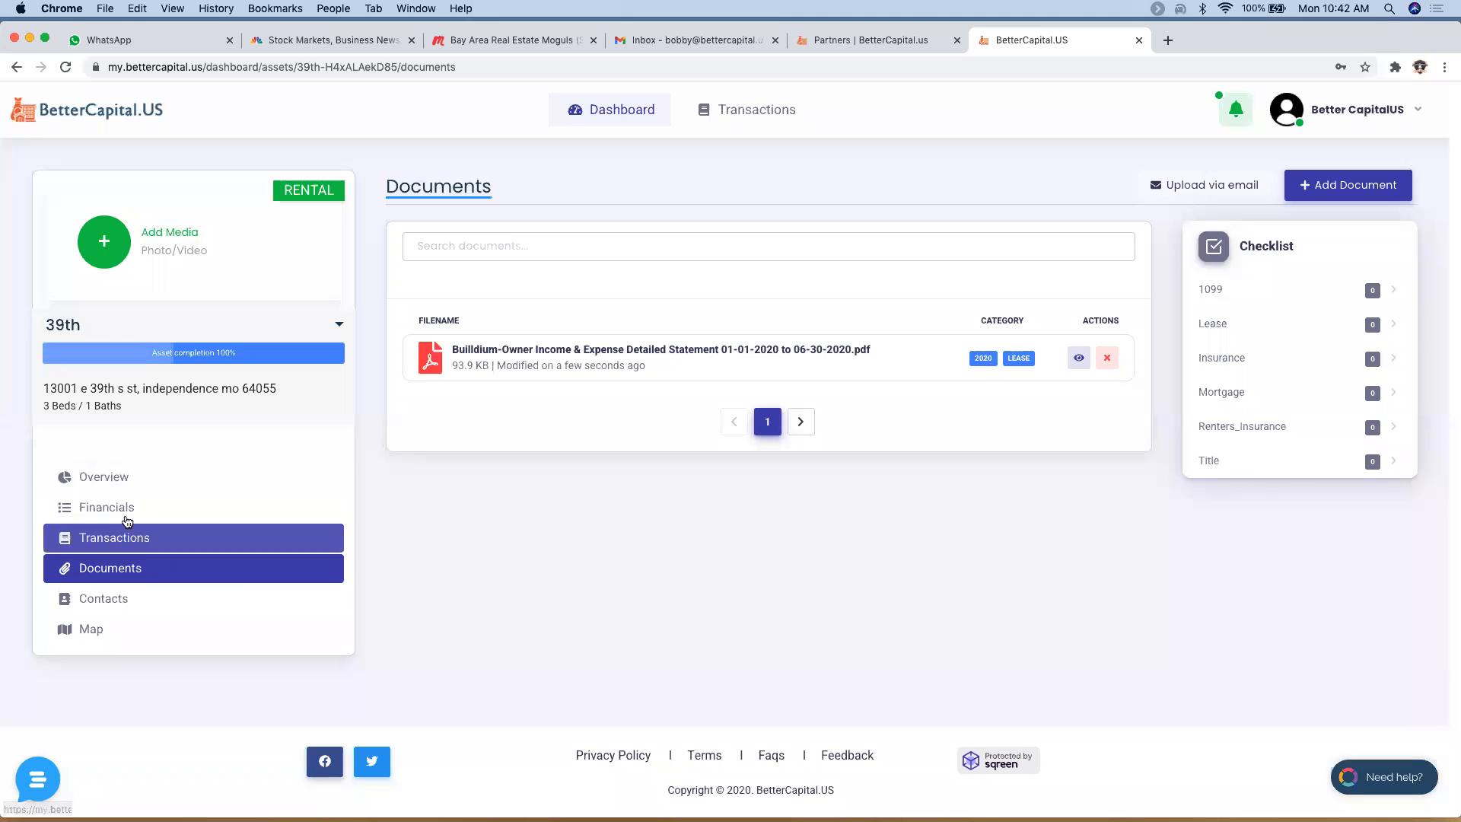
# - In Contacts, draft a Property Manager contact from an existing e-mail, then cancel it, leaving the single tenant
pyautogui.click(140, 607)
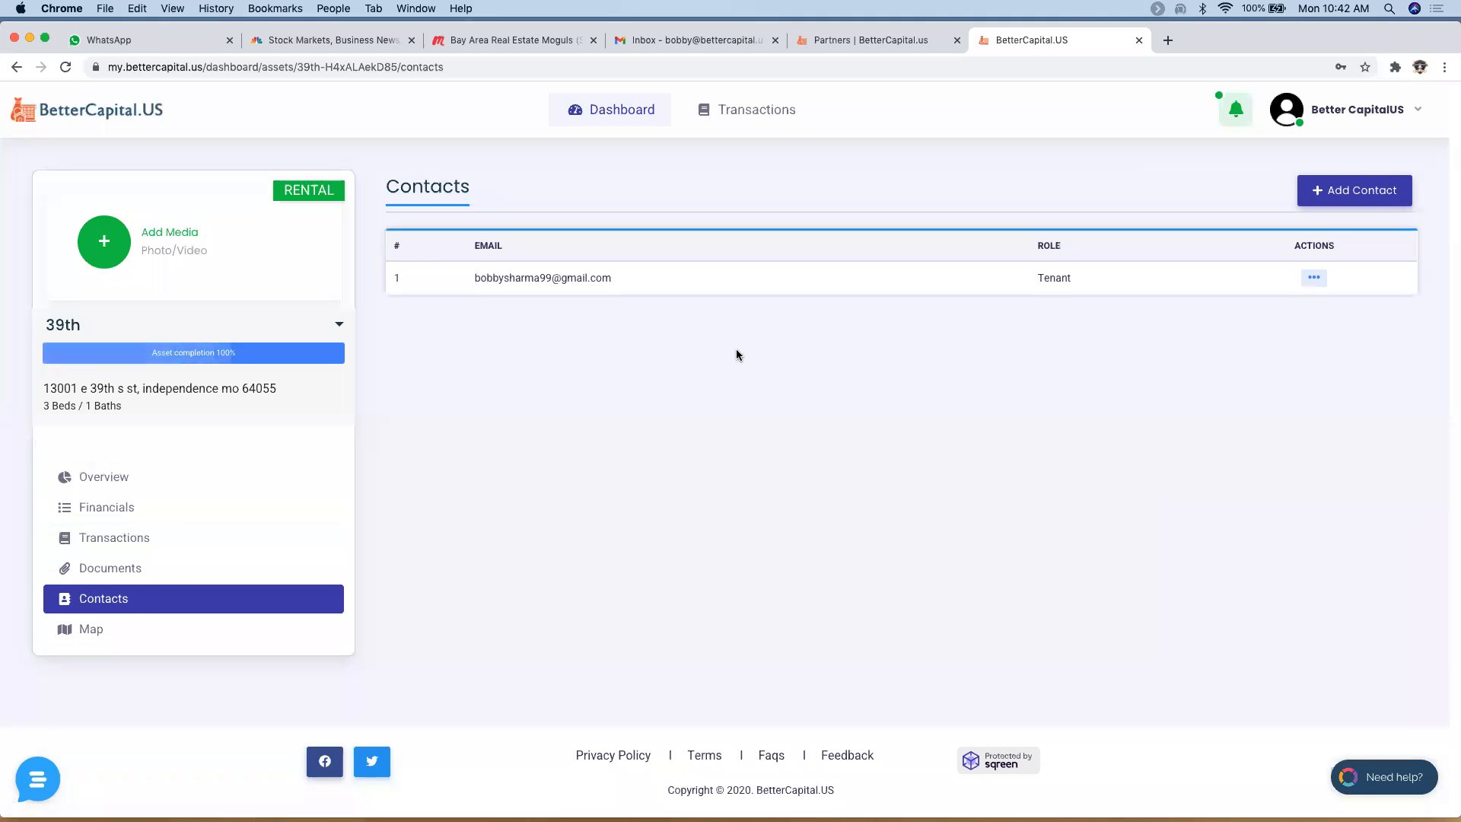
pyautogui.click(1372, 192)
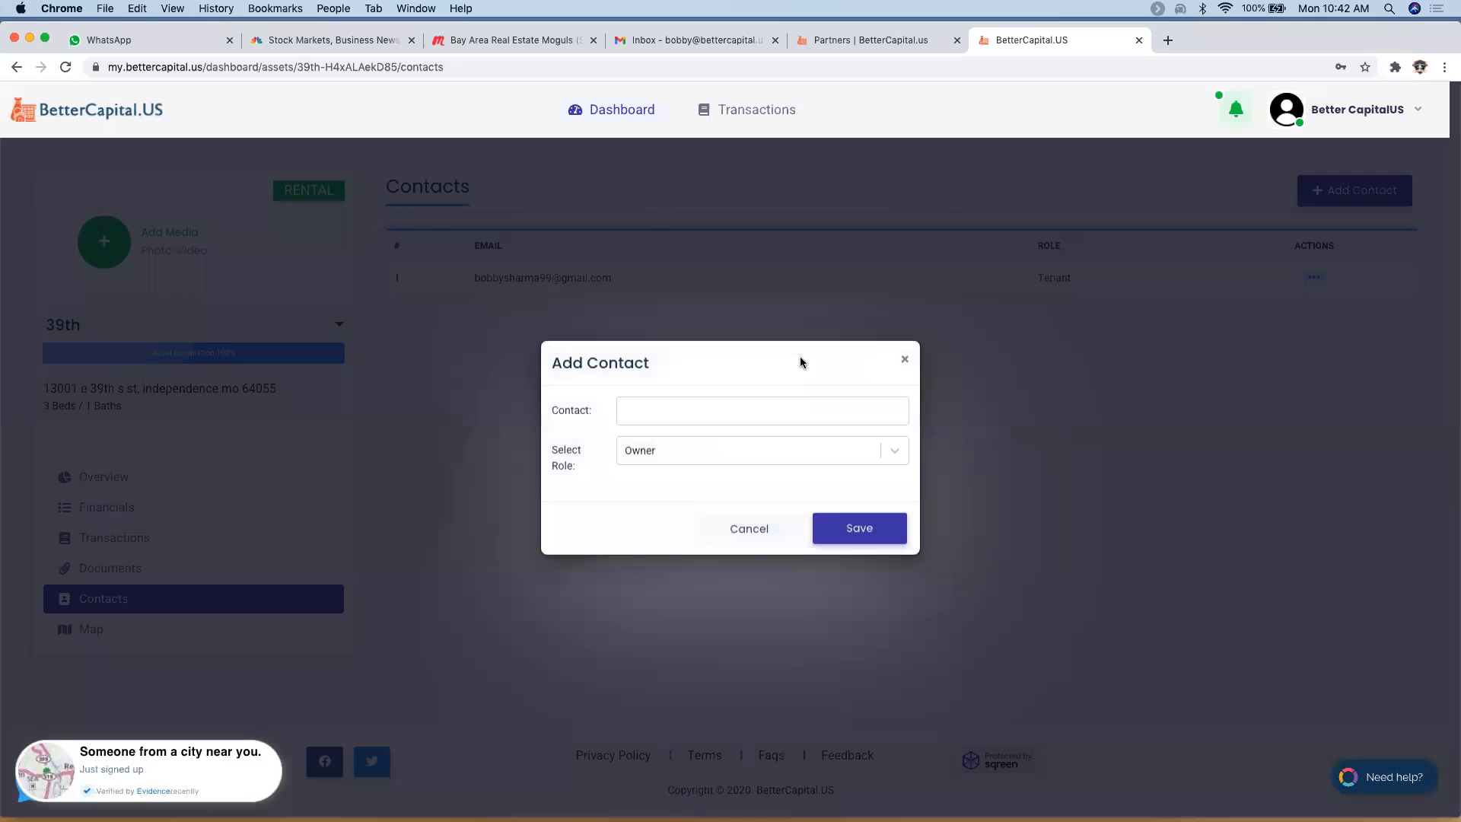
pyautogui.click(713, 411)
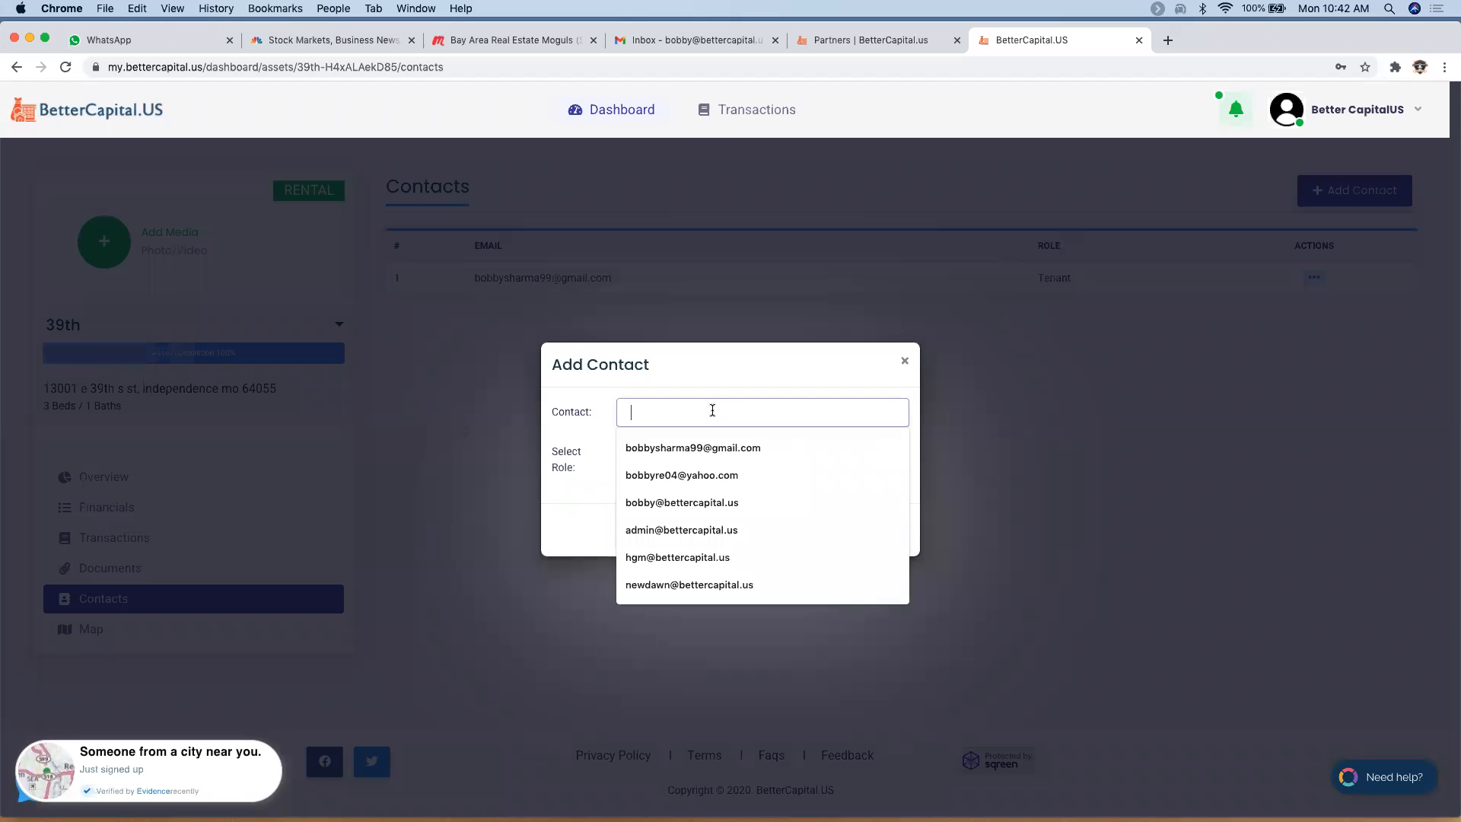
pyautogui.click(738, 466)
pyautogui.click(729, 451)
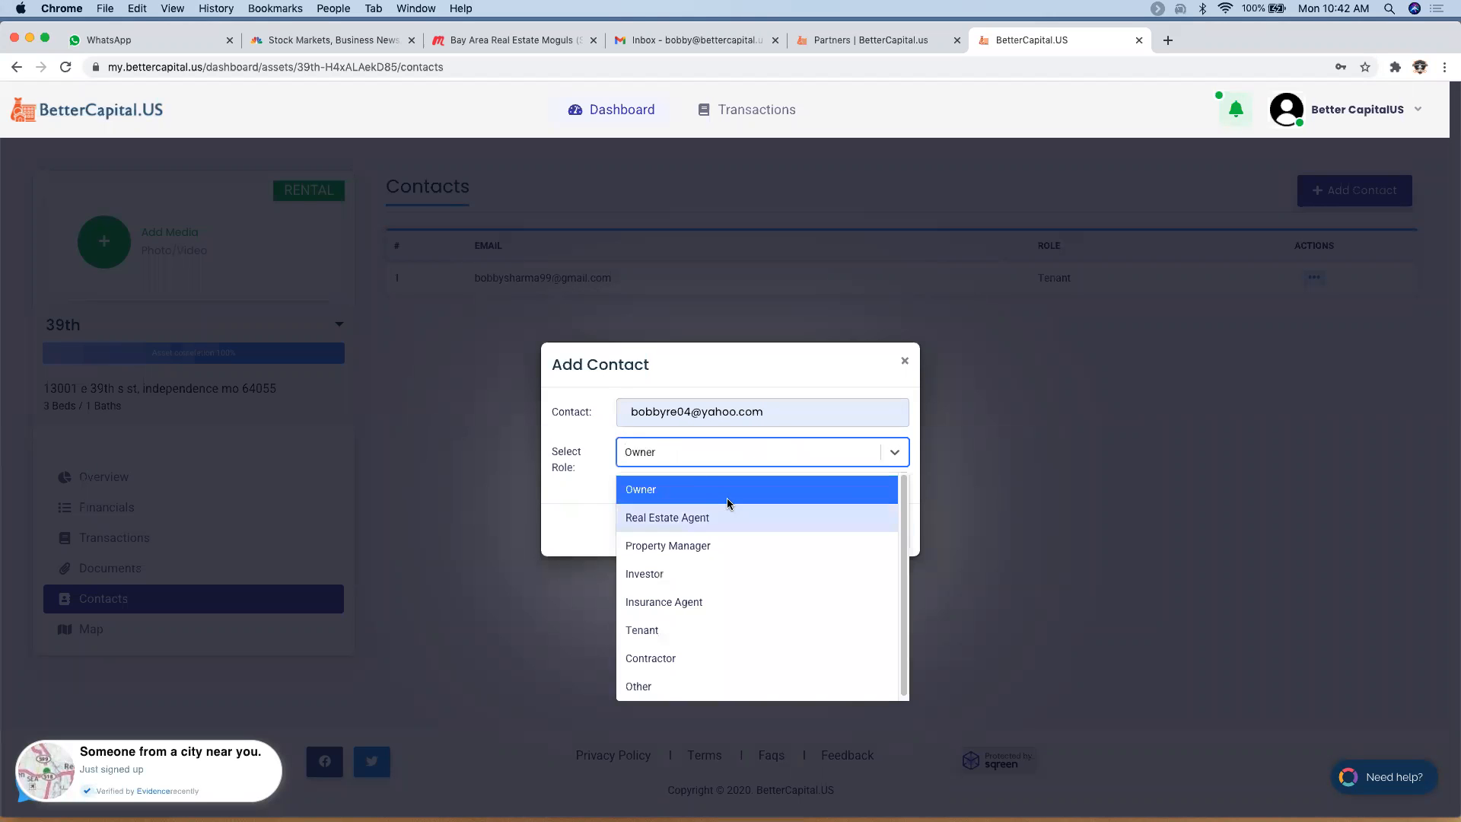
pyautogui.click(720, 547)
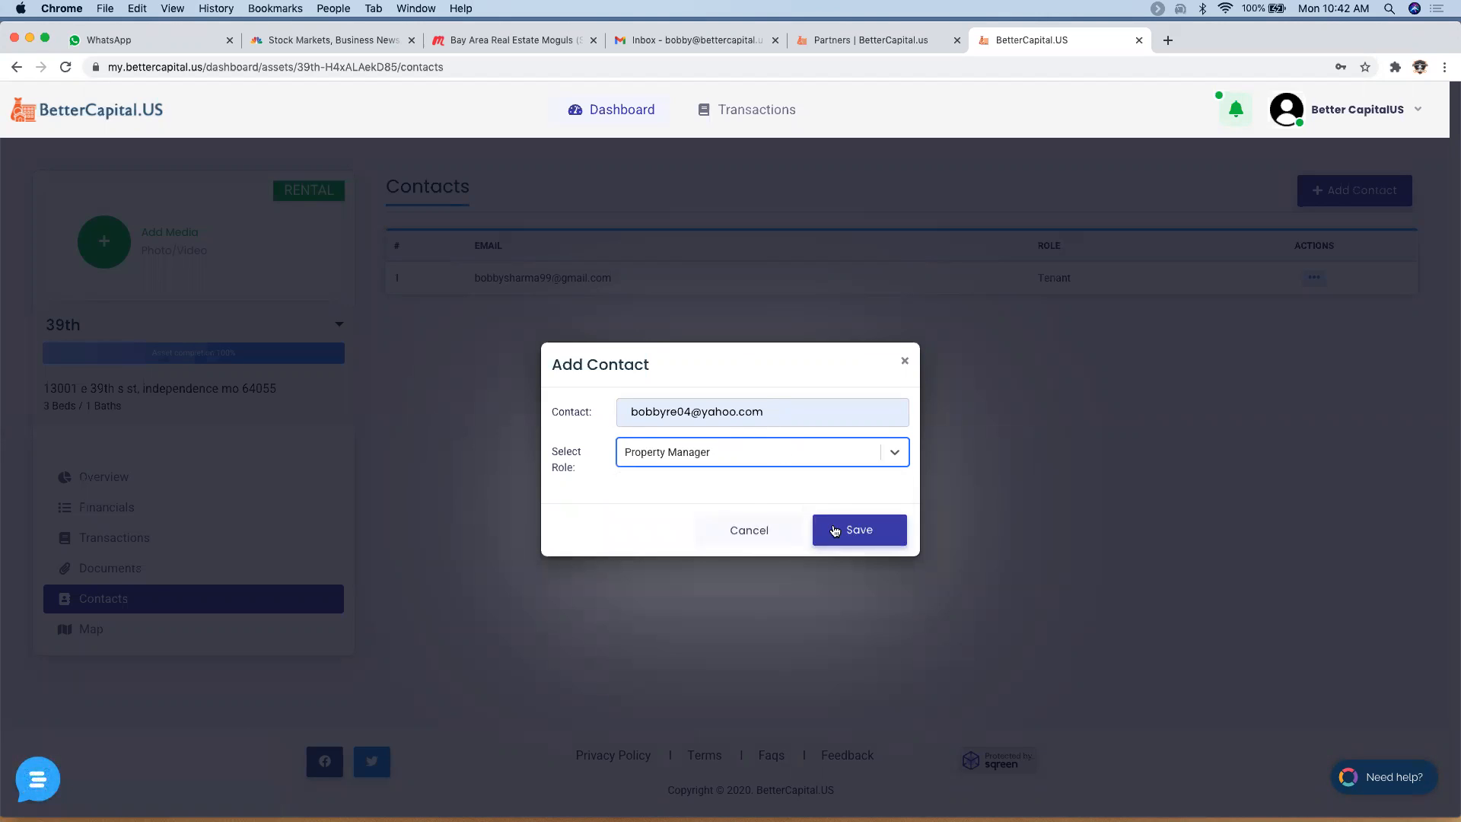
pyautogui.click(750, 531)
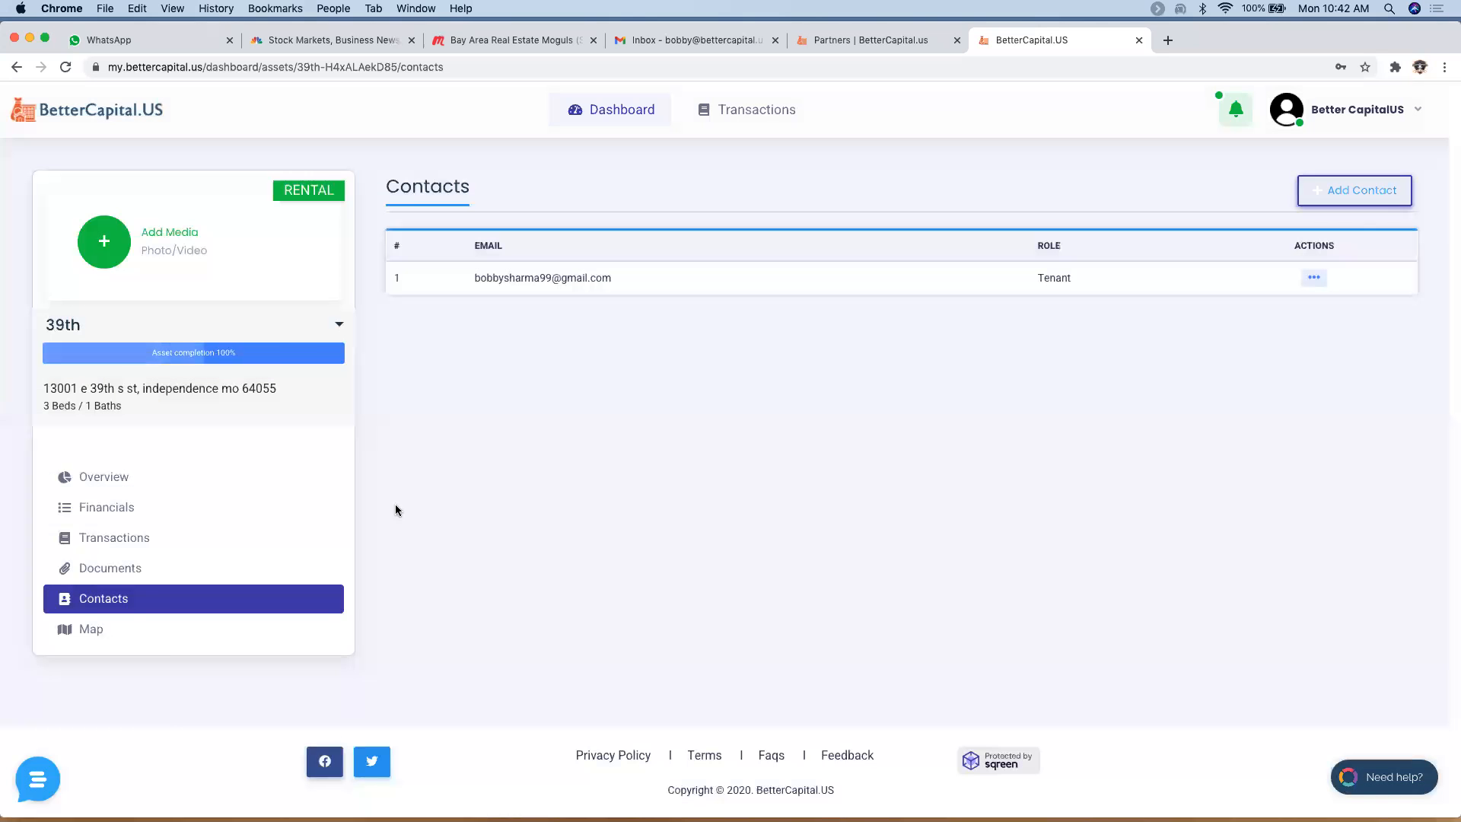
# - Show the Overview with Actual figures for Last Year (2019), then bring up Add Media
pyautogui.click(145, 477)
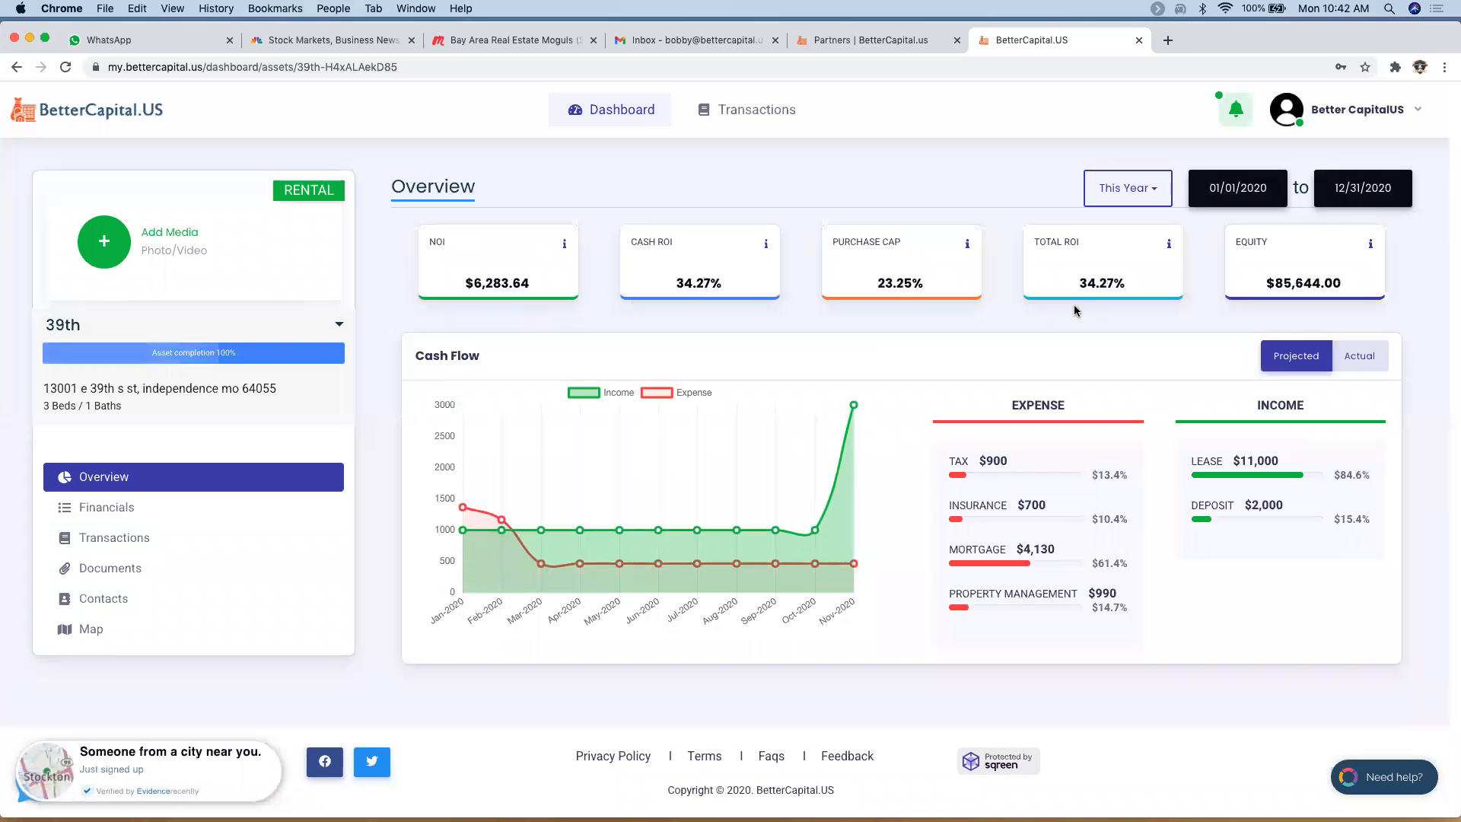
pyautogui.click(1378, 358)
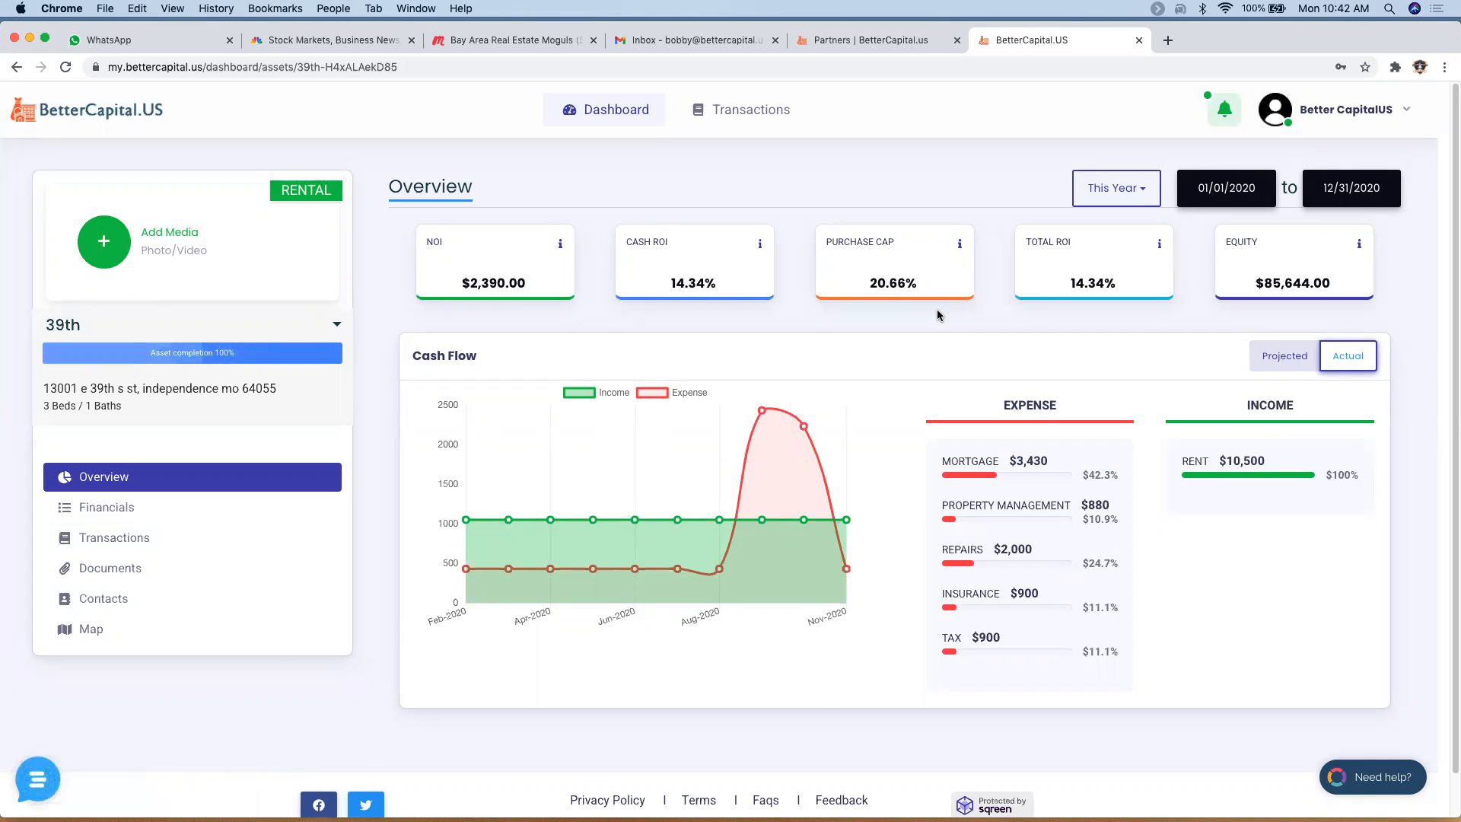
pyautogui.click(1116, 192)
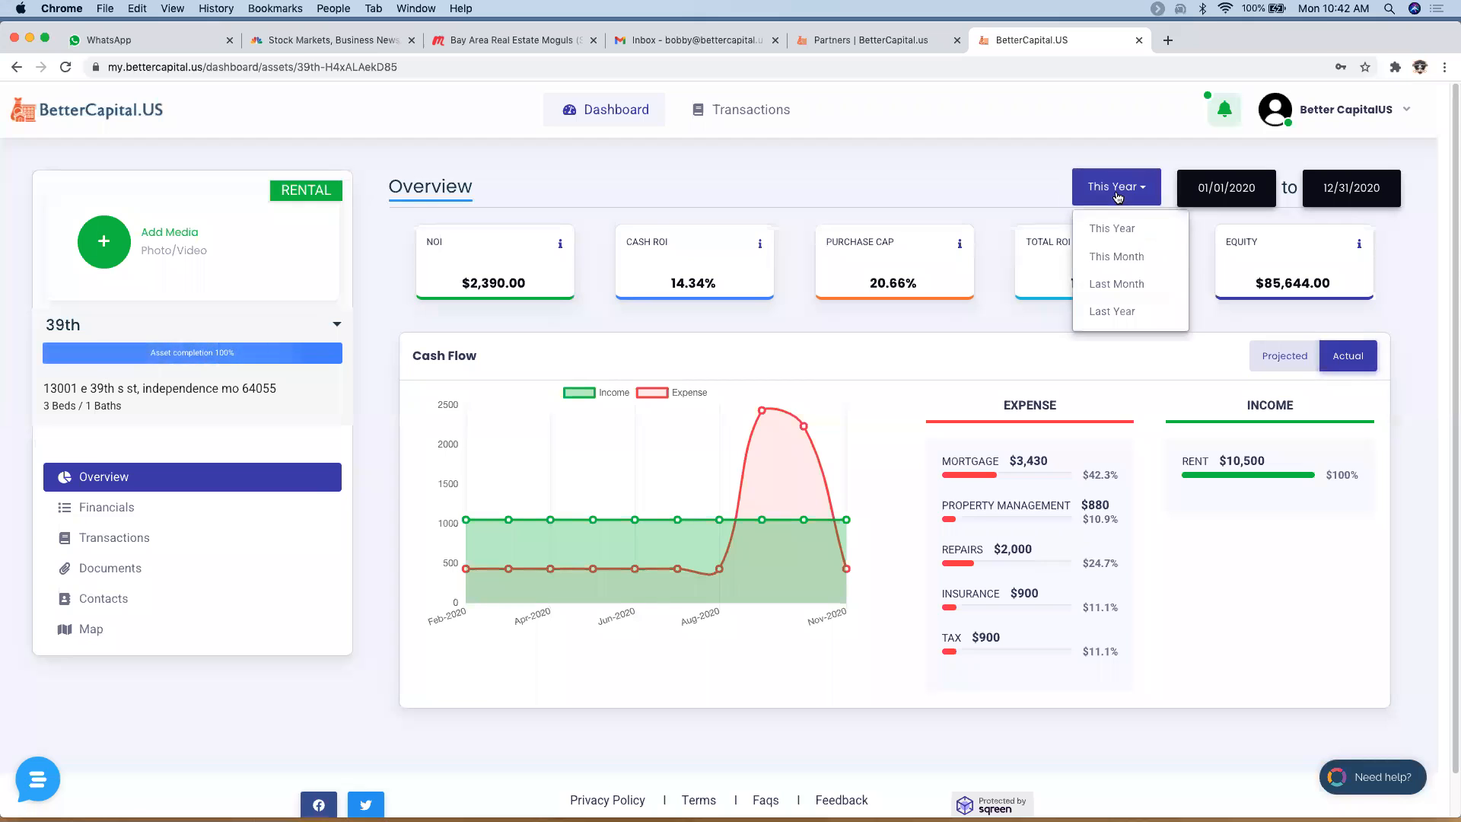
pyautogui.click(1118, 313)
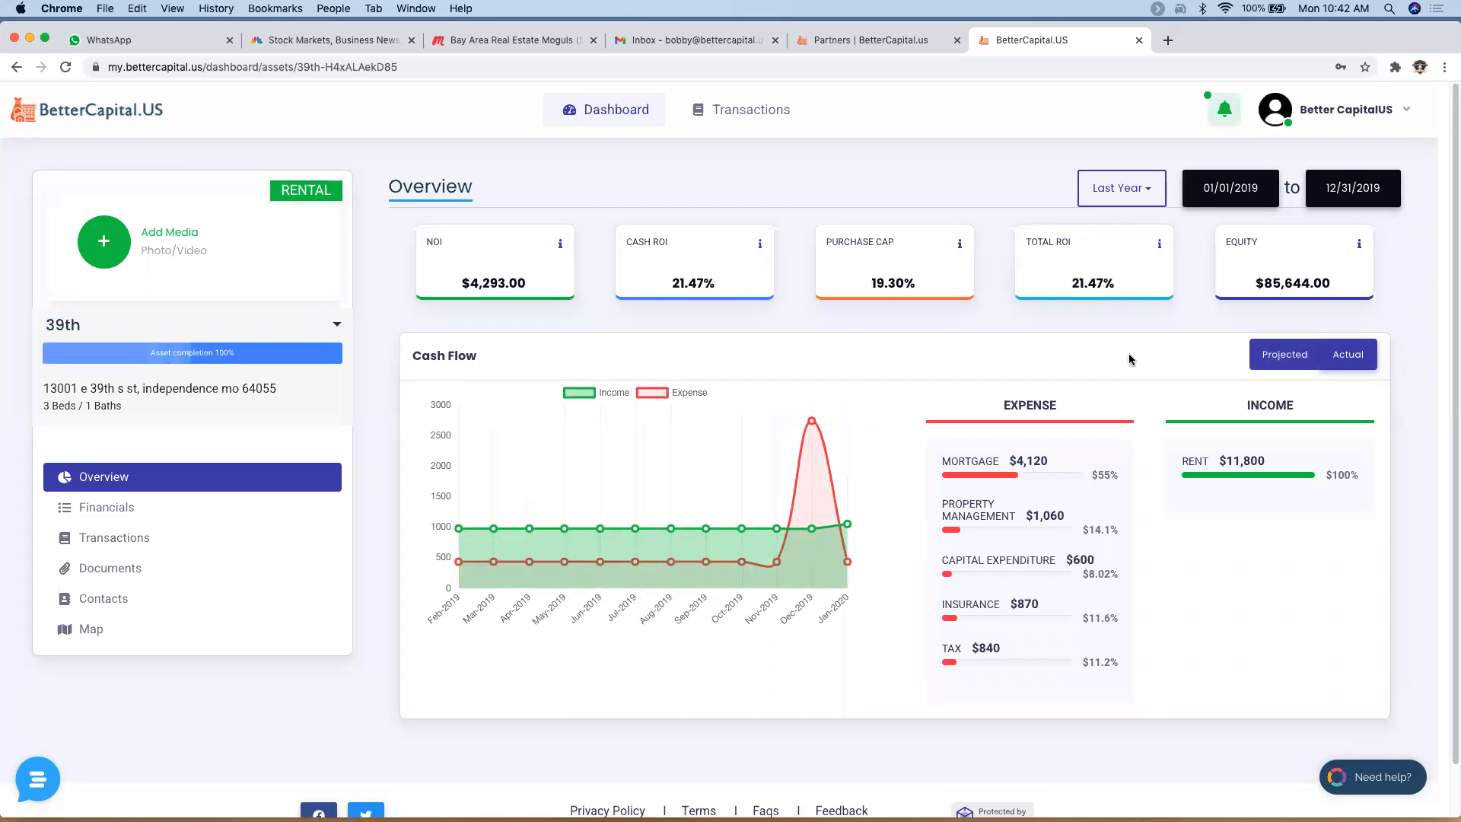
pyautogui.click(102, 245)
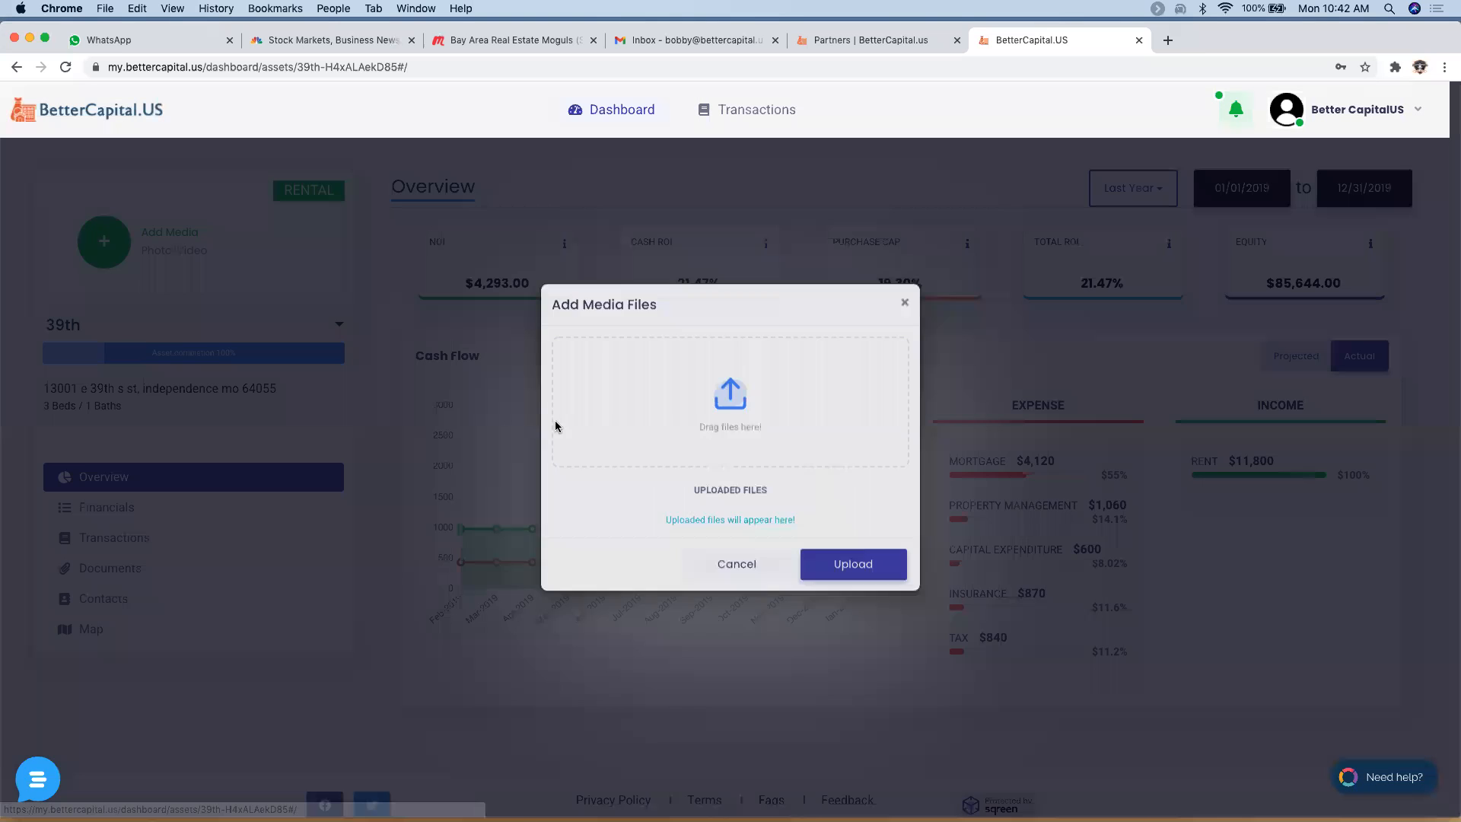
# - Attach A Property.jpg through A 5 Property.jpg and Kitchen -1.jpeg from Sample Home Pictures and upload them
pyautogui.click(742, 421)
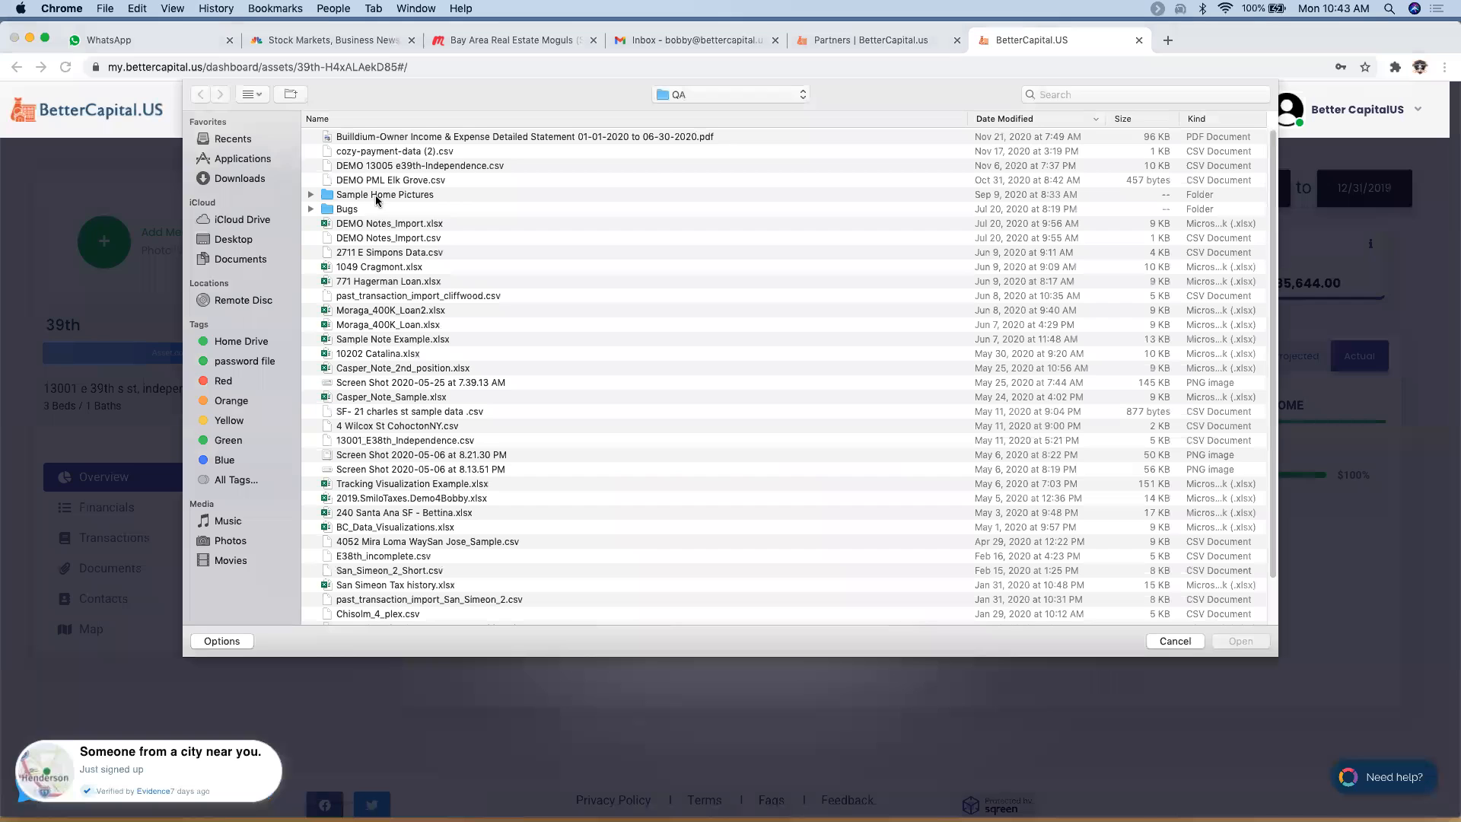
pyautogui.click(376, 197)
pyautogui.press('Return')
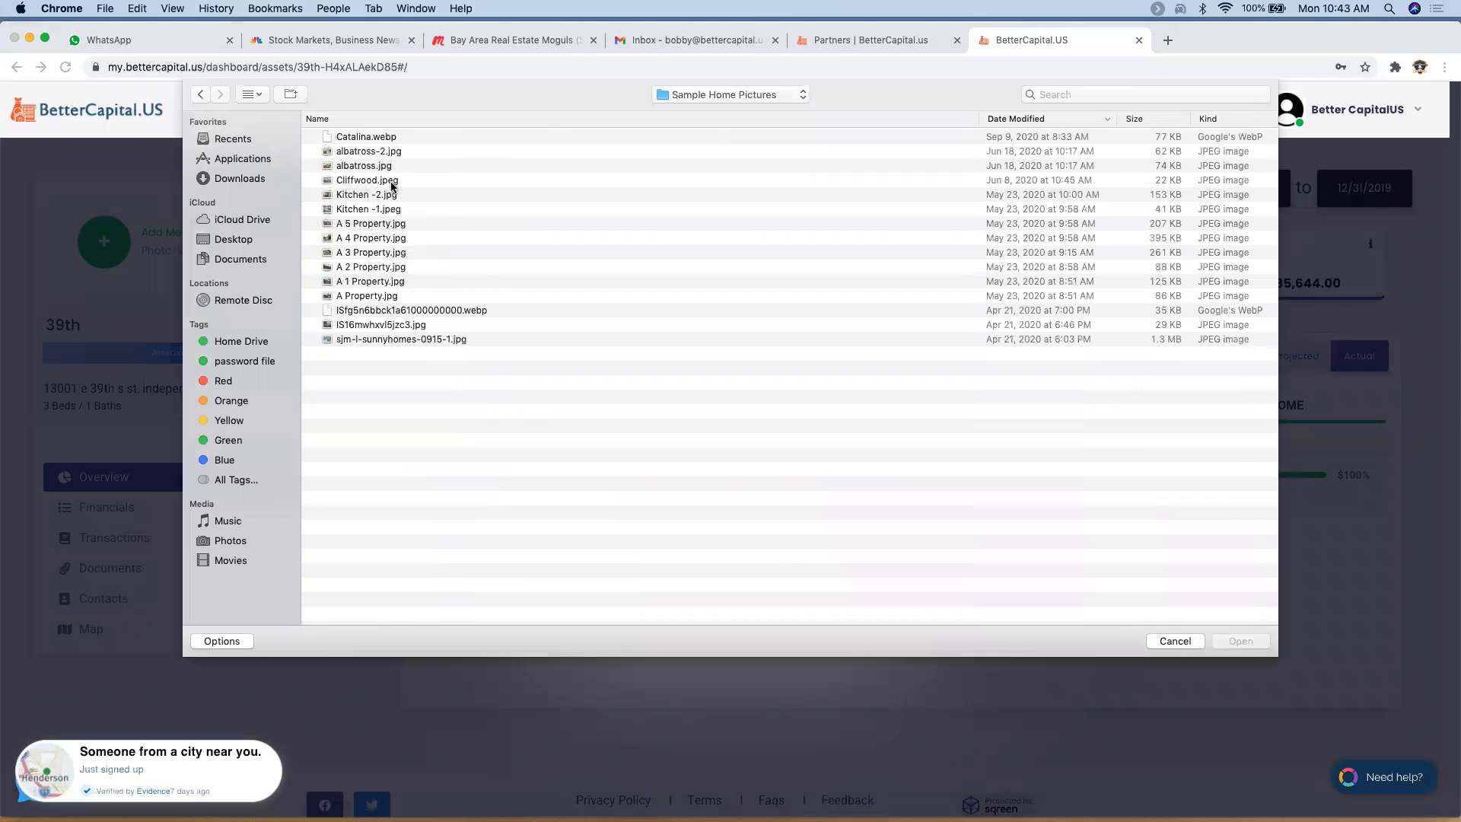
pyautogui.click(388, 297)
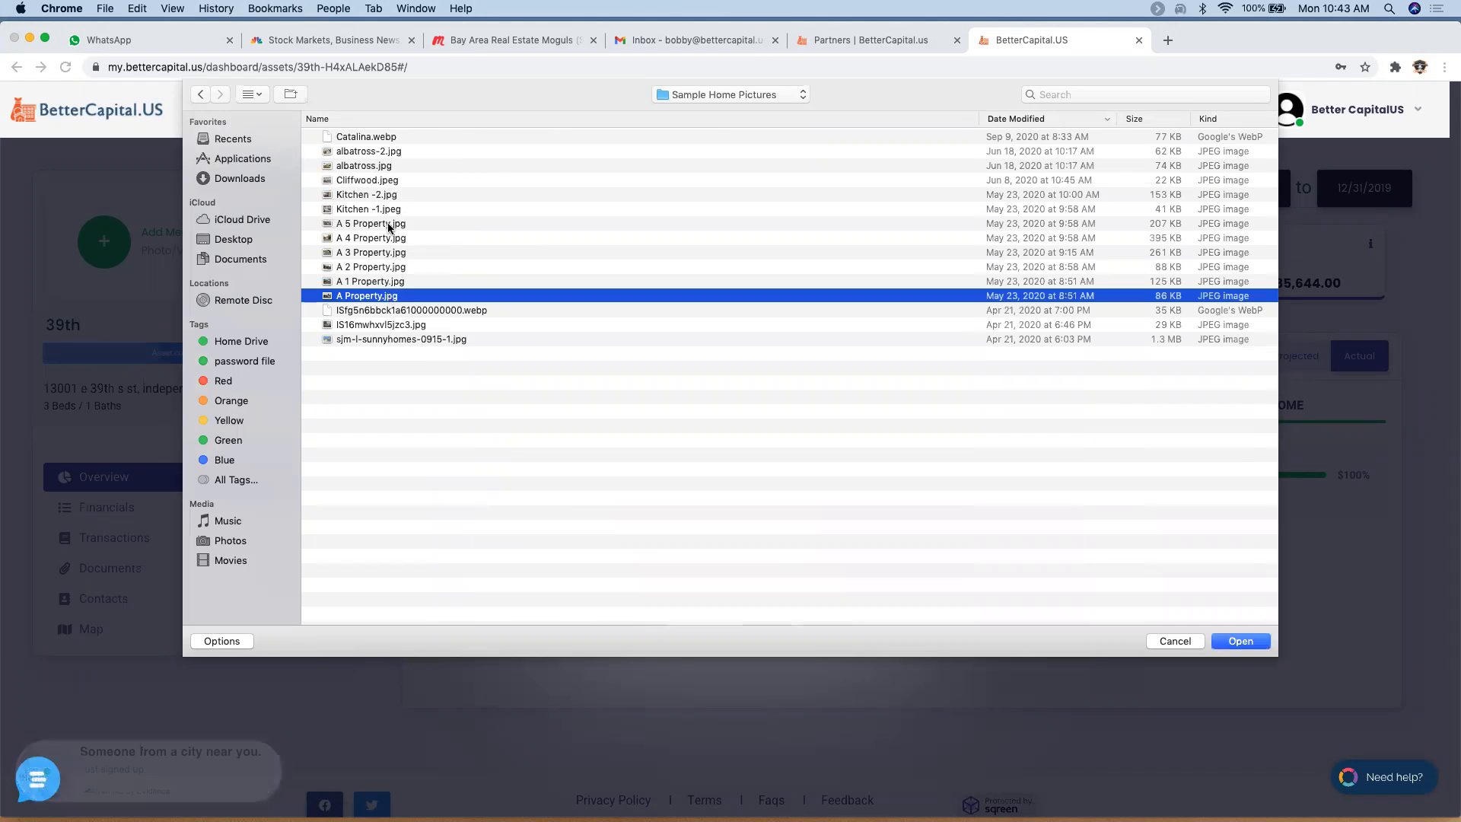
pyautogui.keyDown('shift'); pyautogui.click(389, 224); pyautogui.keyUp('shift')
pyautogui.keyDown('shift'); pyautogui.click(385, 210); pyautogui.keyUp('shift')
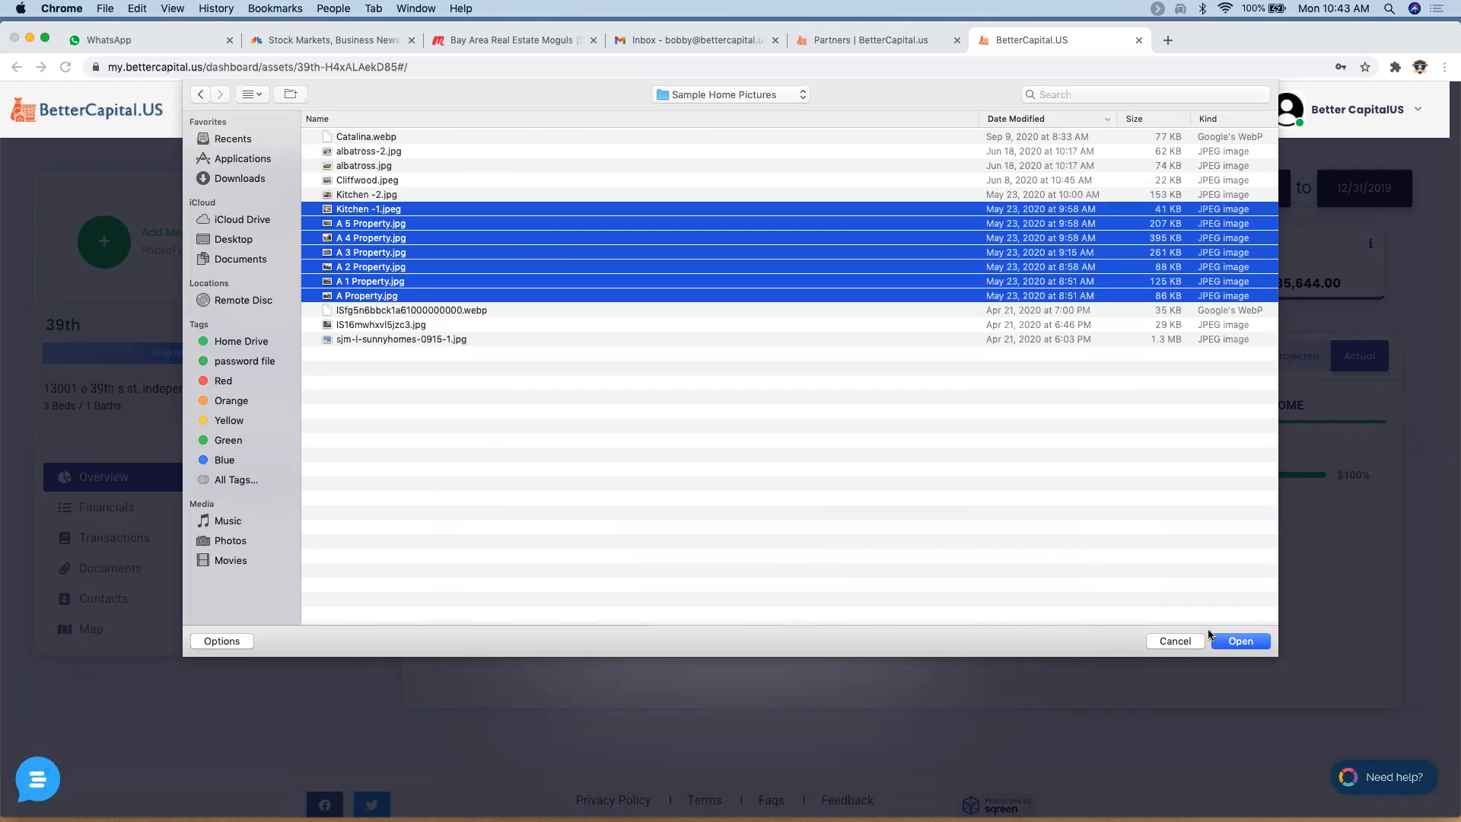
pyautogui.click(1227, 644)
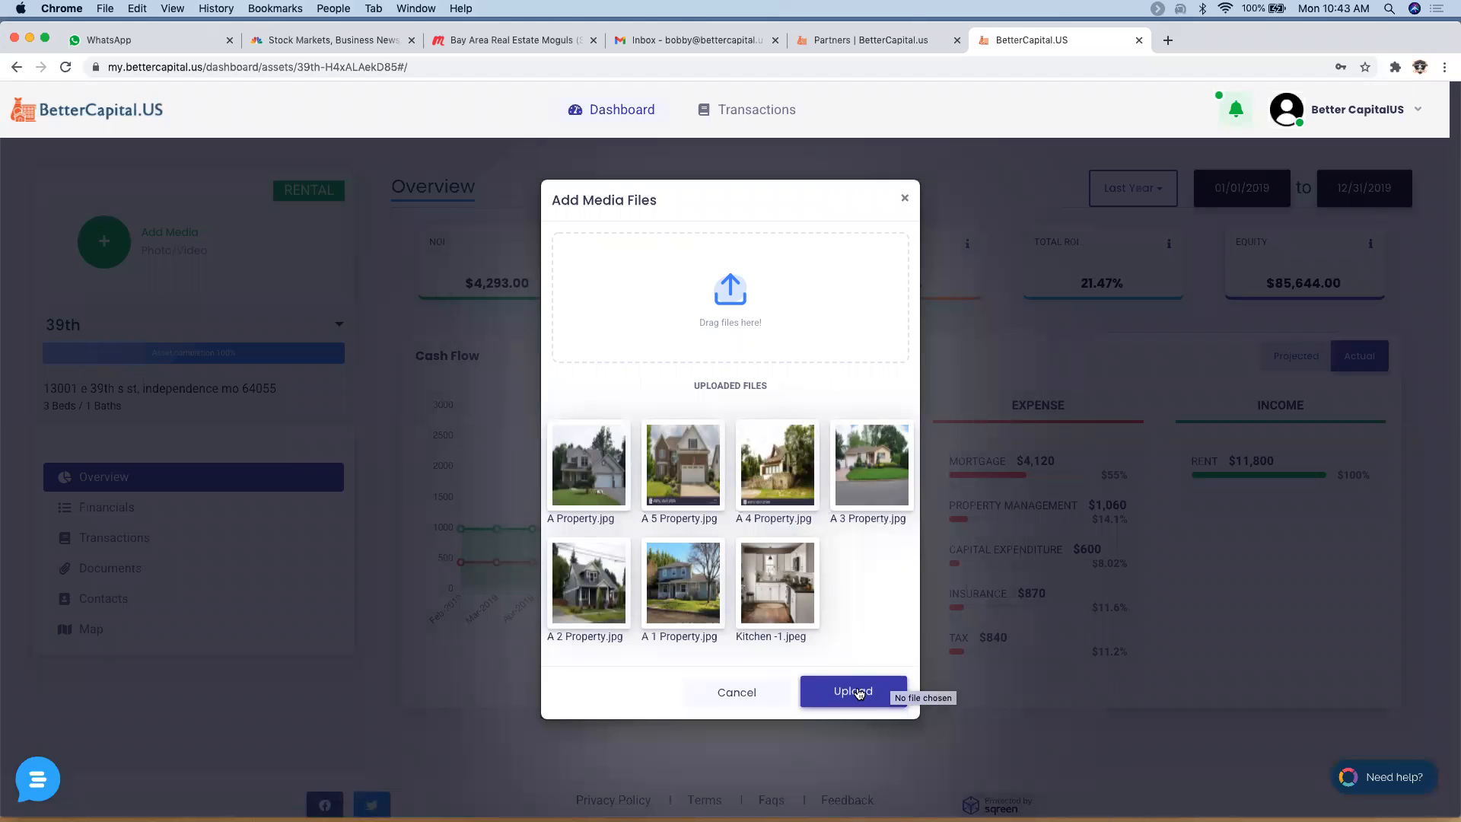
pyautogui.click(858, 692)
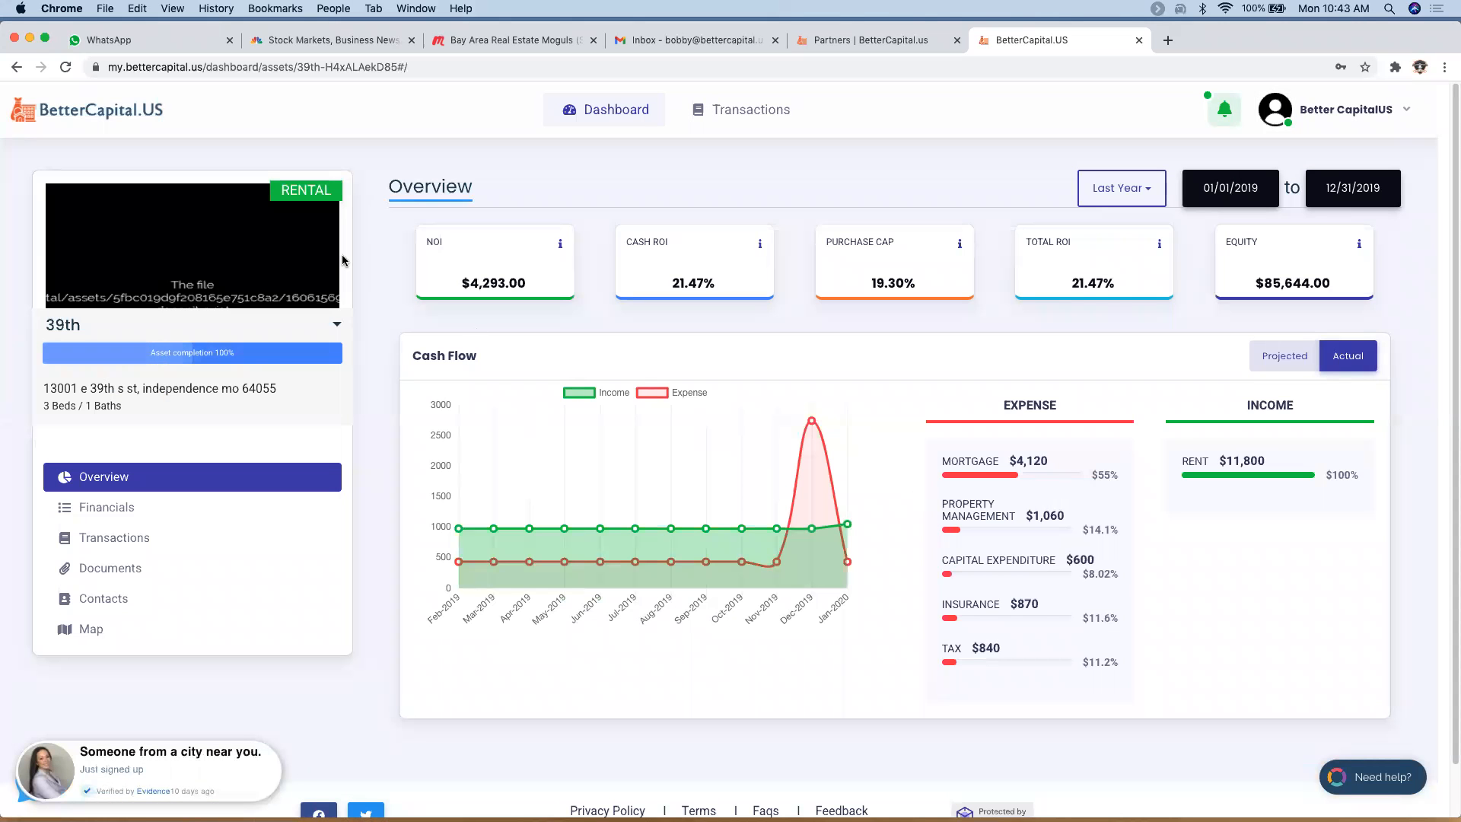
pyautogui.click(325, 246)
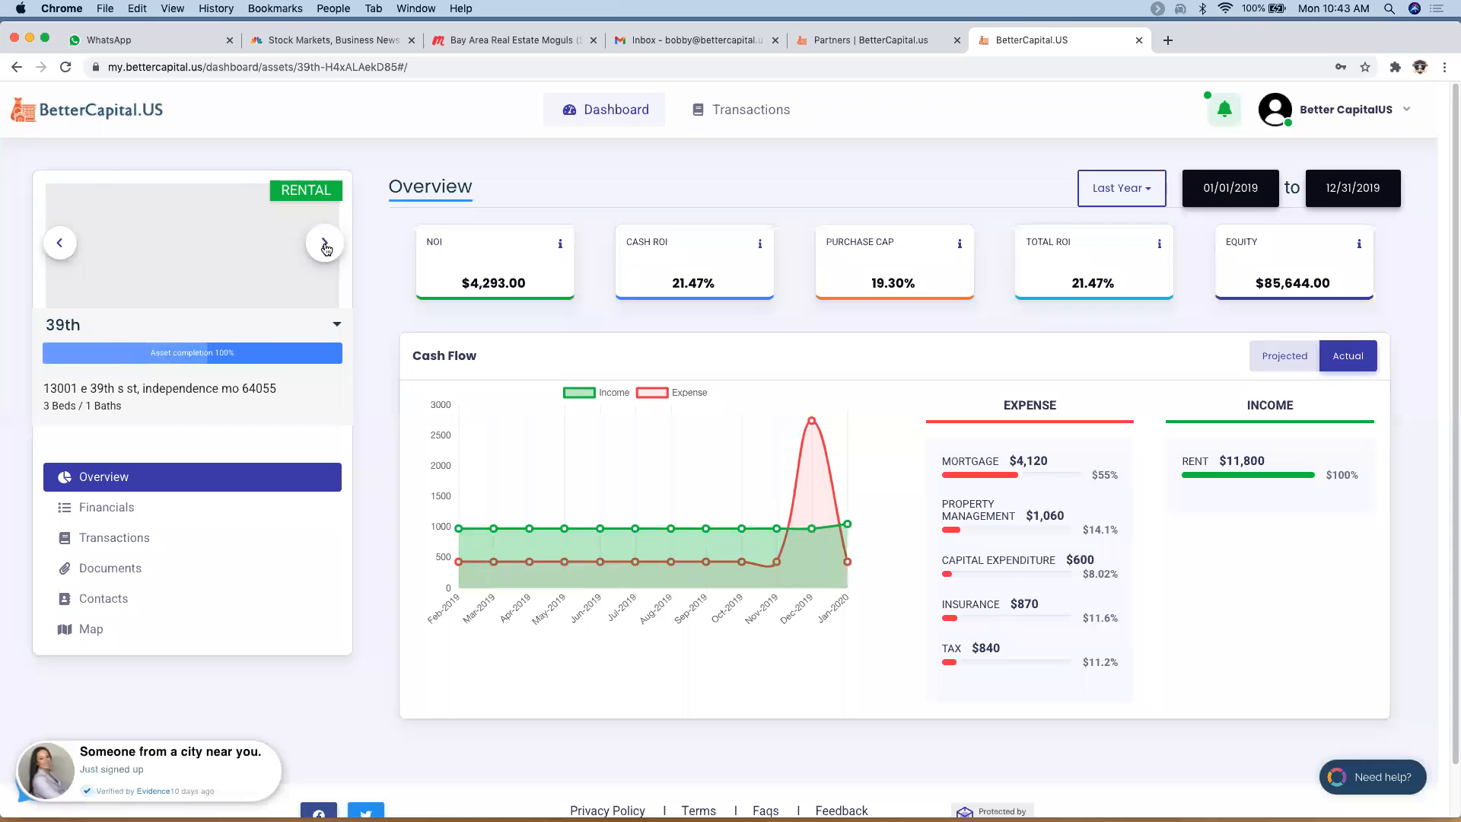
pyautogui.click(325, 249)
pyautogui.click(325, 249)
pyautogui.click(325, 248)
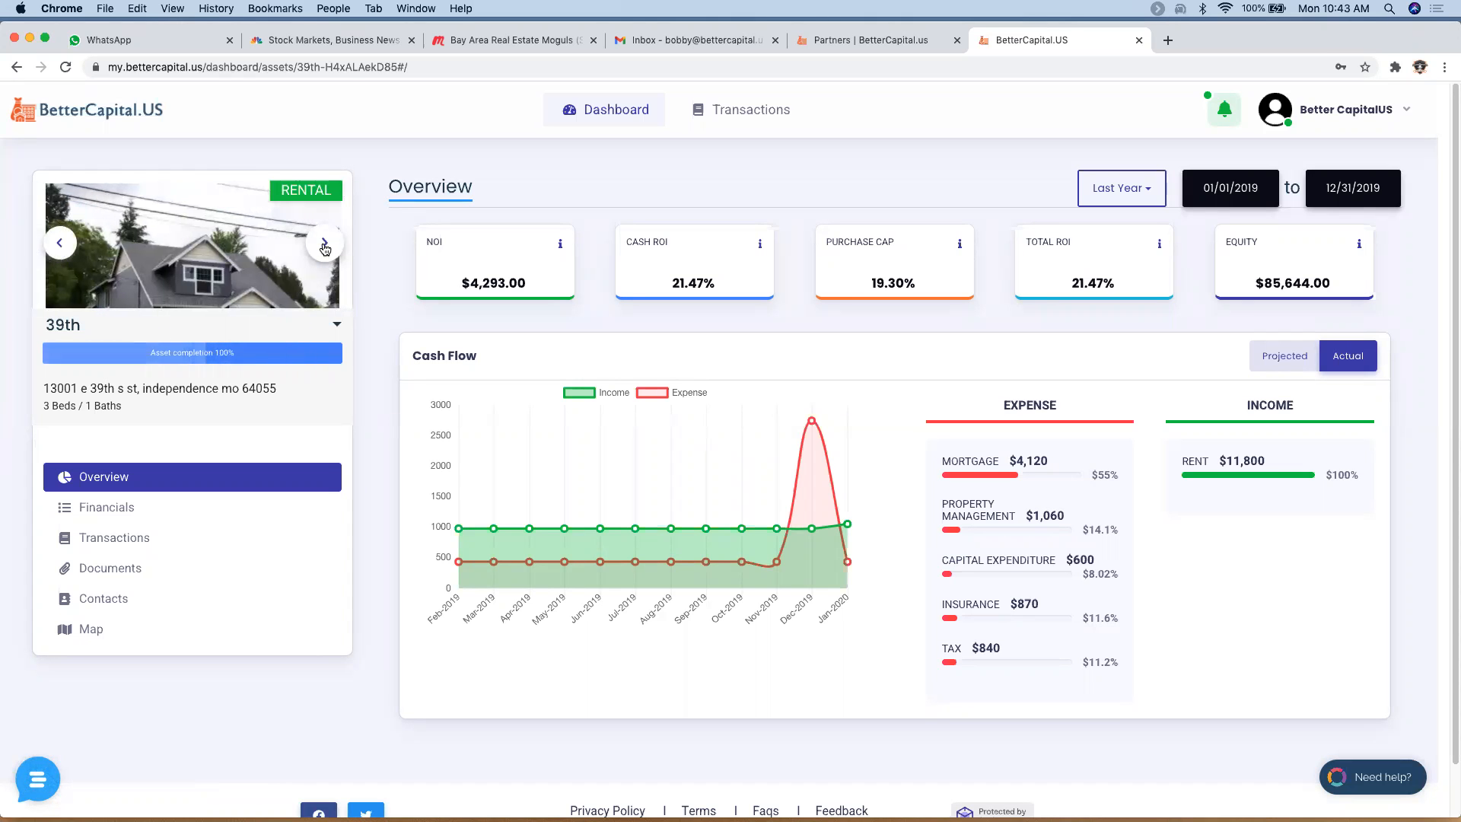
pyautogui.click(325, 248)
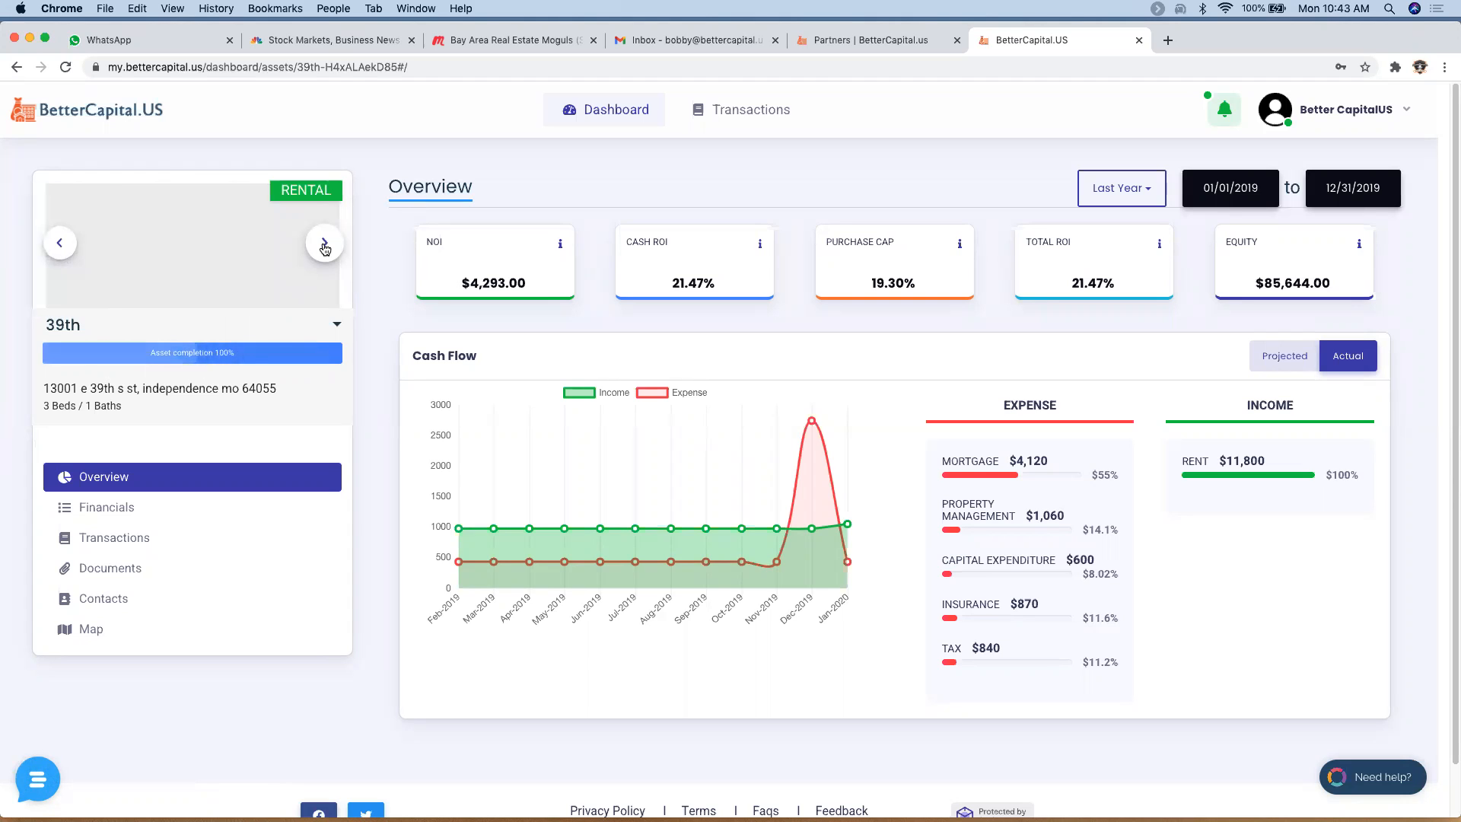